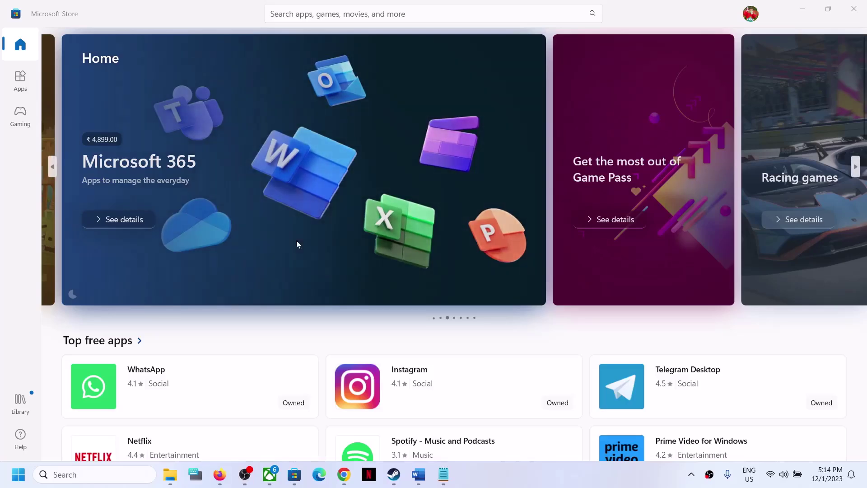
# Switch to the Word document, highlight error code 0x803FB005 in the title, and minimize the document
pyautogui.click(419, 474)
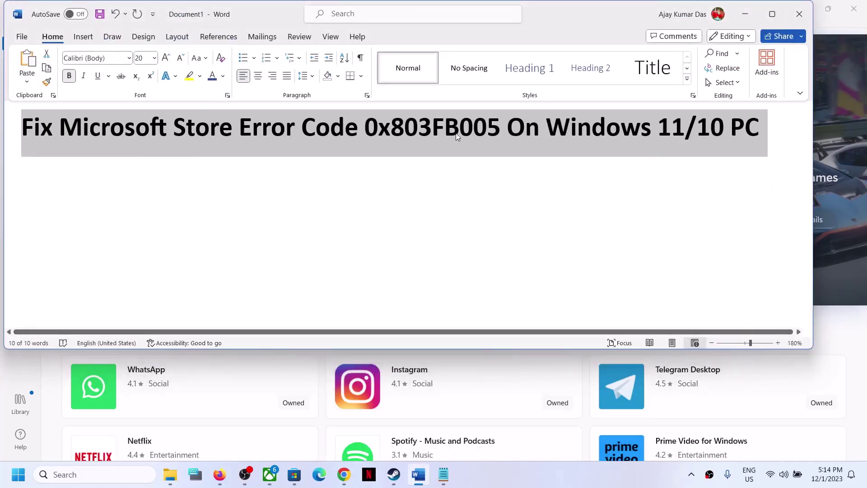
pyautogui.moveTo(501, 132); pyautogui.dragTo(378, 125)
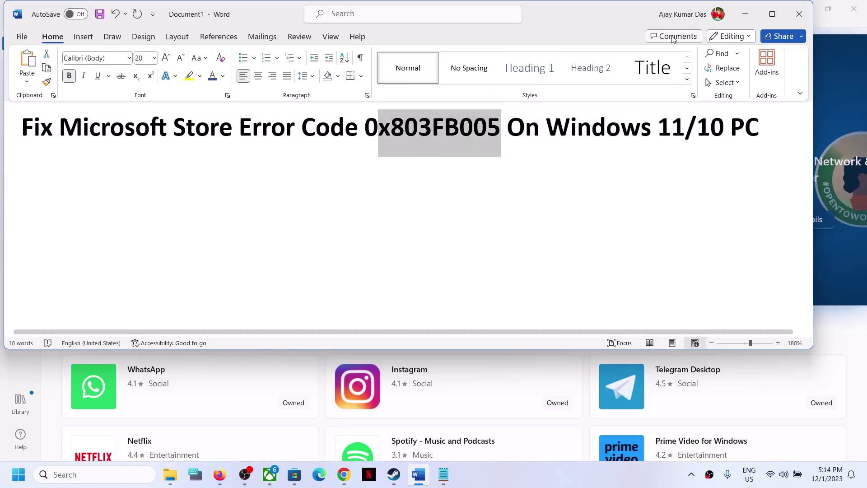
pyautogui.click(749, 18)
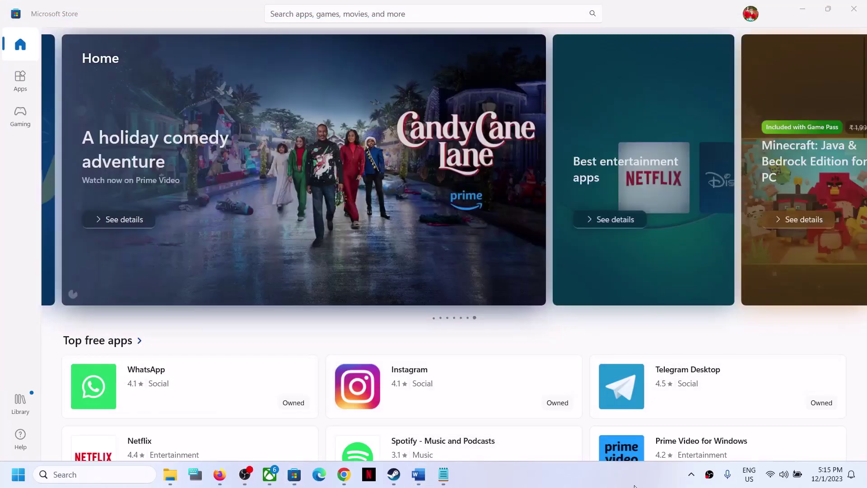
# Copy the Xbox live status link from the Word document and open it in a new Chrome window
pyautogui.click(418, 475)
pyautogui.tripleClick(326, 214)
pyautogui.hotkey('ctrl', 'c')
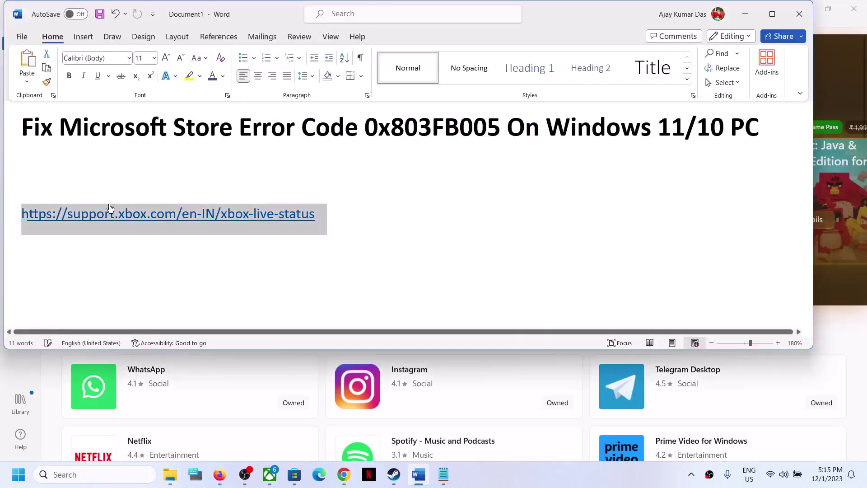
pyautogui.rightClick(352, 483)
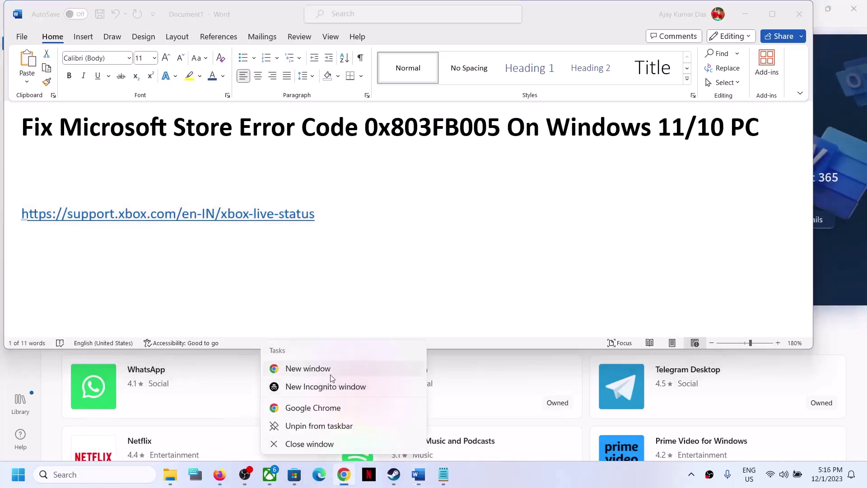
pyautogui.click(332, 375)
pyautogui.hotkey('ctrl', 'v')
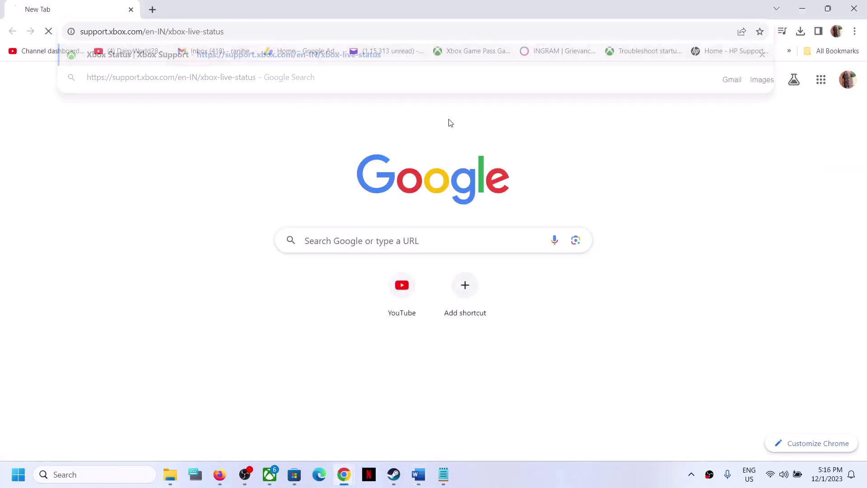
pyautogui.press('Return')
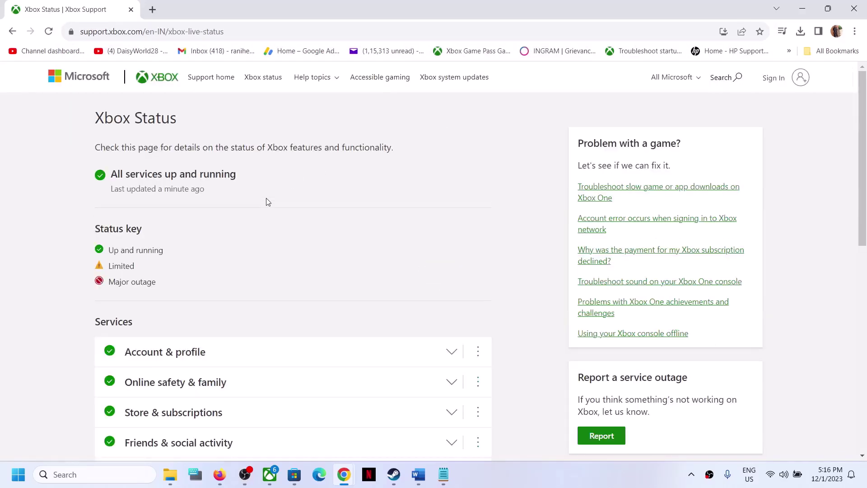
# Examine the status key and the status of every listed service on the Xbox Status page
pyautogui.scroll(-5, 220, 291)
pyautogui.scroll(-2, 219, 291)
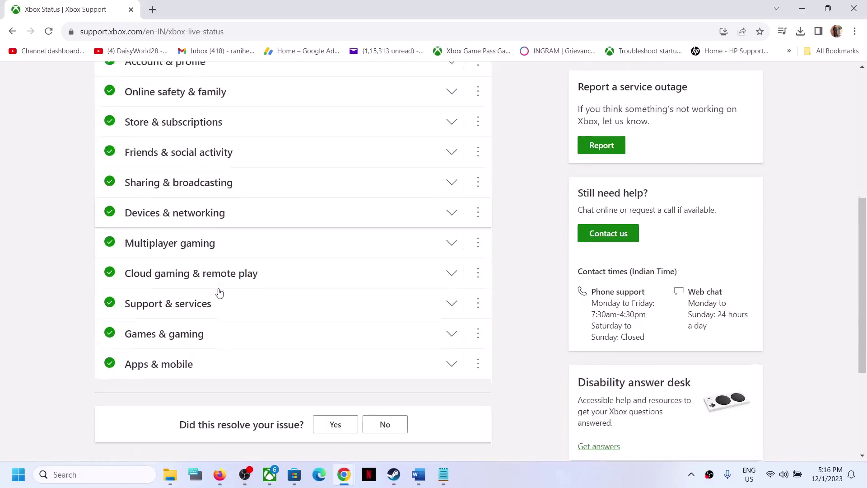
pyautogui.scroll(2, 219, 291)
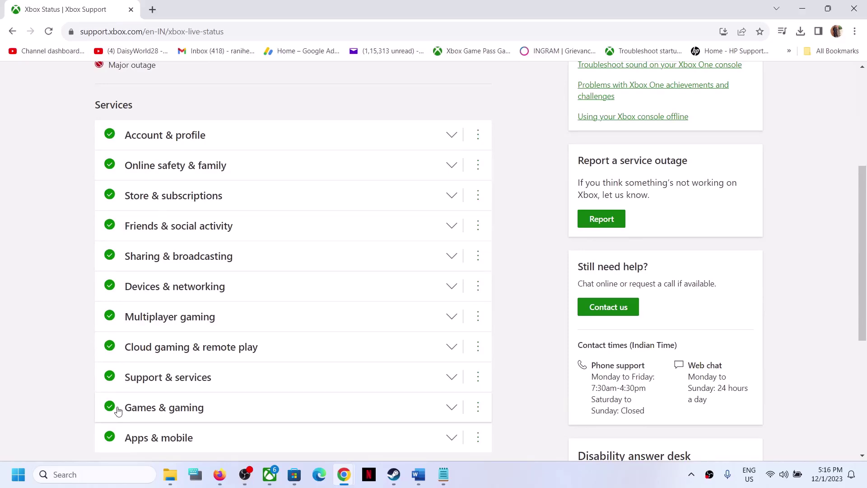
pyautogui.scroll(-1, 114, 408)
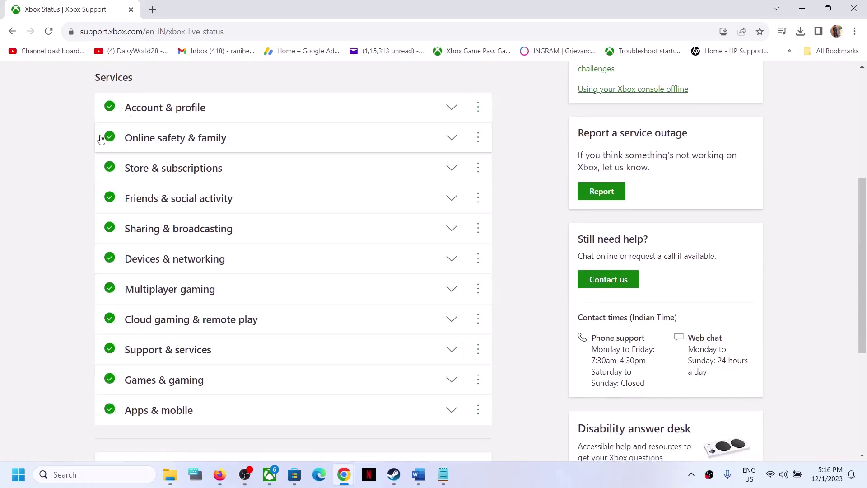
pyautogui.scroll(3, 103, 136)
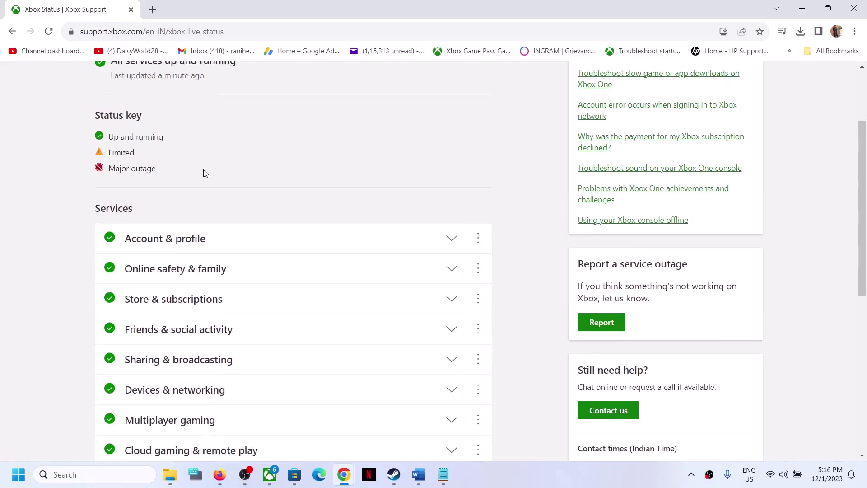
pyautogui.scroll(-1, 213, 170)
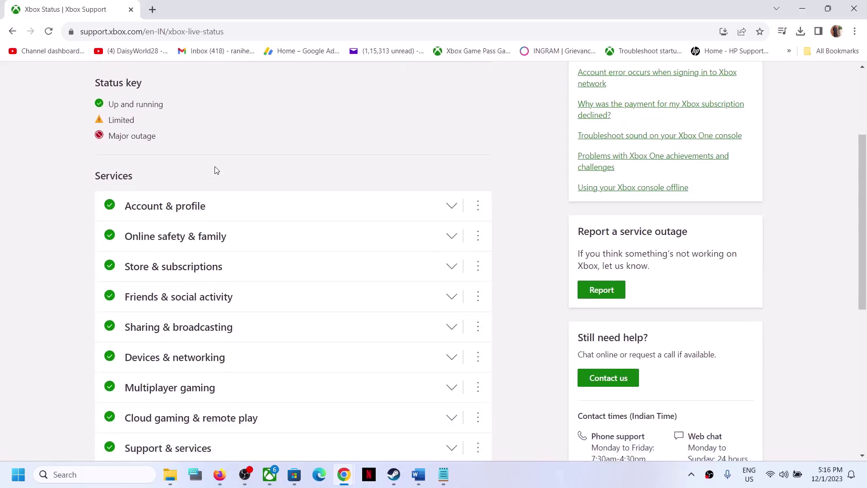
pyautogui.scroll(-1, 215, 170)
pyautogui.scroll(-1, 215, 170)
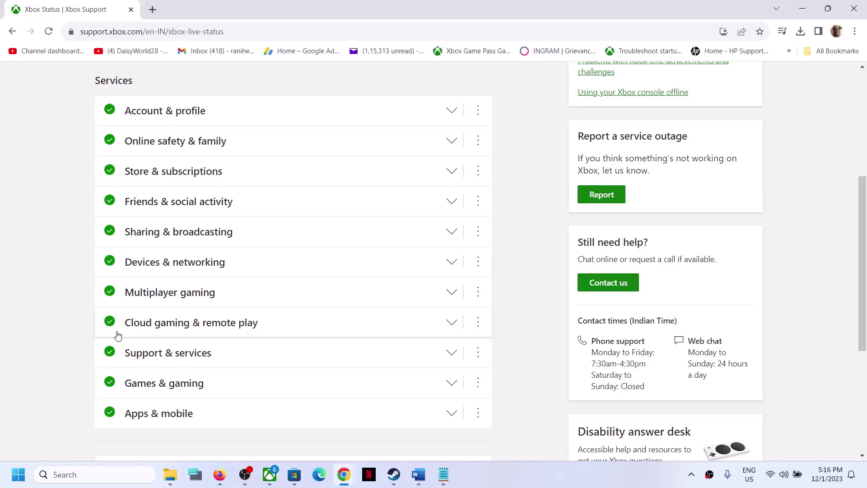
pyautogui.scroll(2, 329, 163)
pyautogui.scroll(-1, 330, 163)
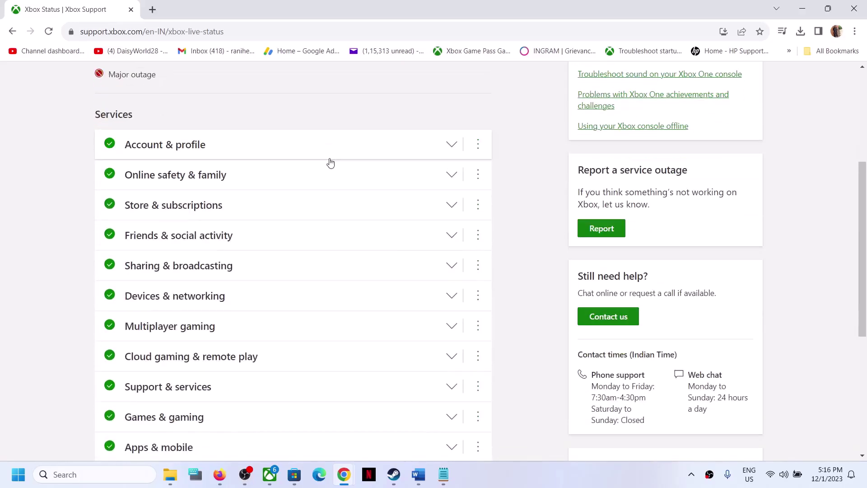
pyautogui.scroll(3, 329, 163)
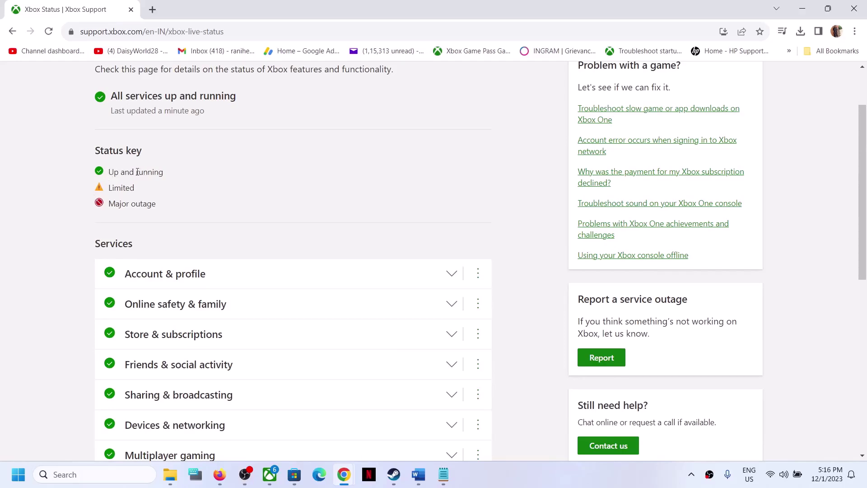
pyautogui.scroll(1, 253, 181)
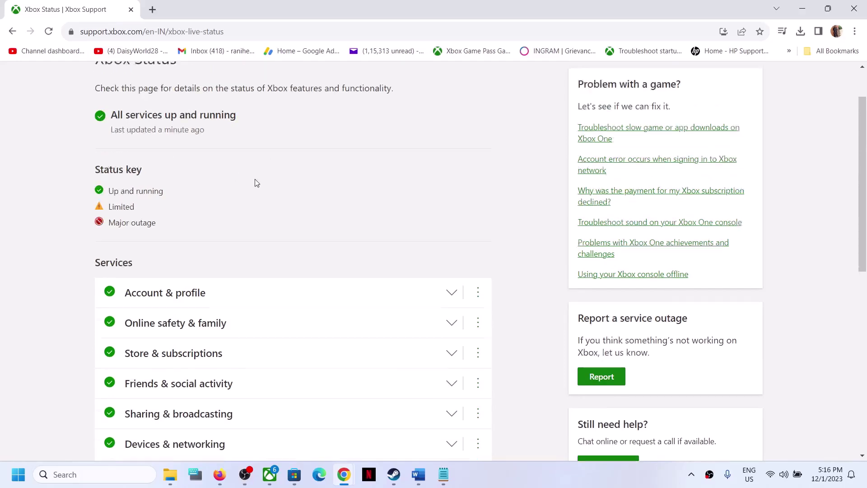
pyautogui.scroll(-3, 253, 181)
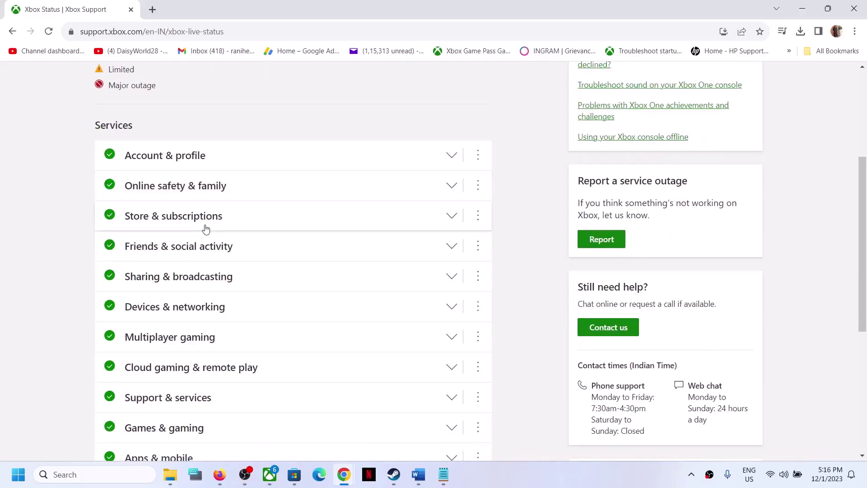
pyautogui.scroll(4, 205, 229)
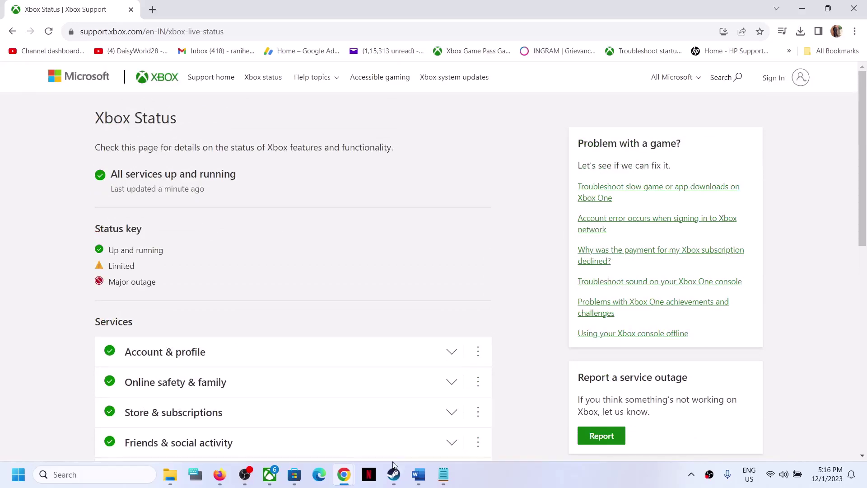
# Return to Microsoft Store and highlight the Step 1 text "Logout and login with correct account" in the Word notes, then minimize them
pyautogui.click(298, 473)
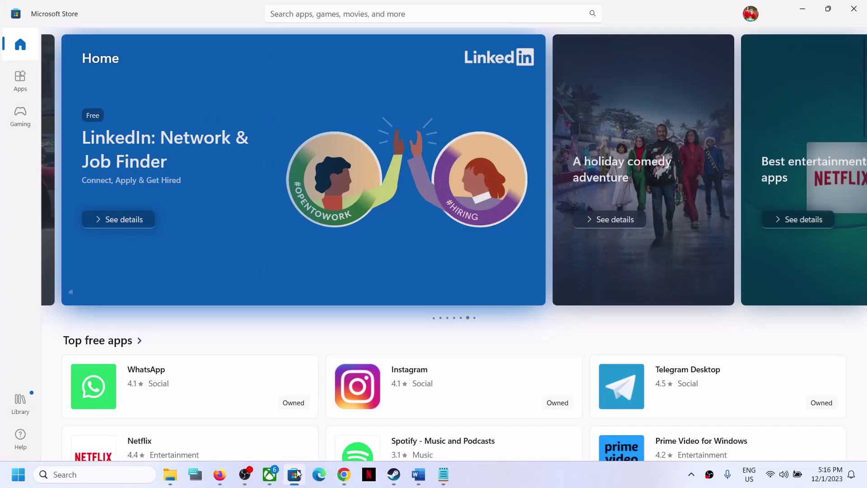
pyautogui.click(499, 469)
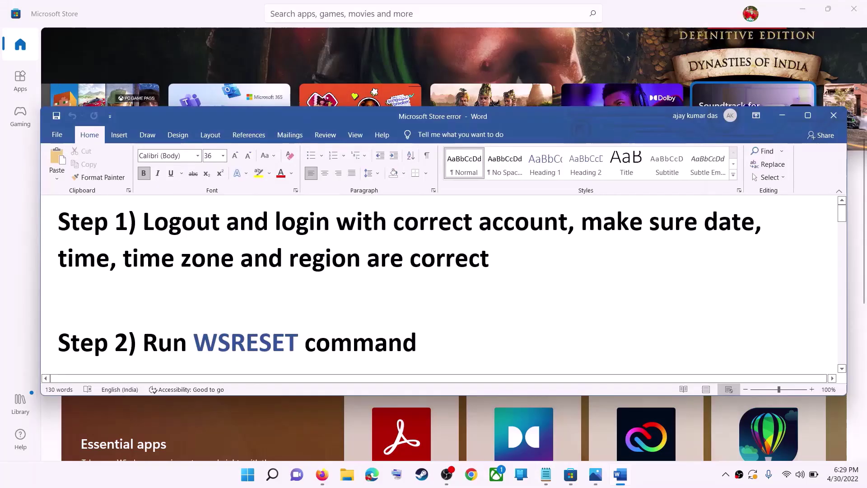
pyautogui.moveTo(144, 222); pyautogui.dragTo(568, 224)
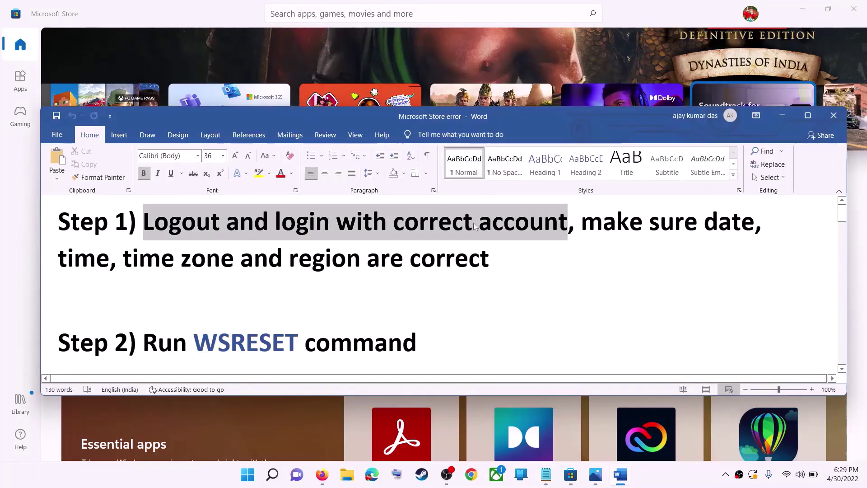
pyautogui.click(783, 117)
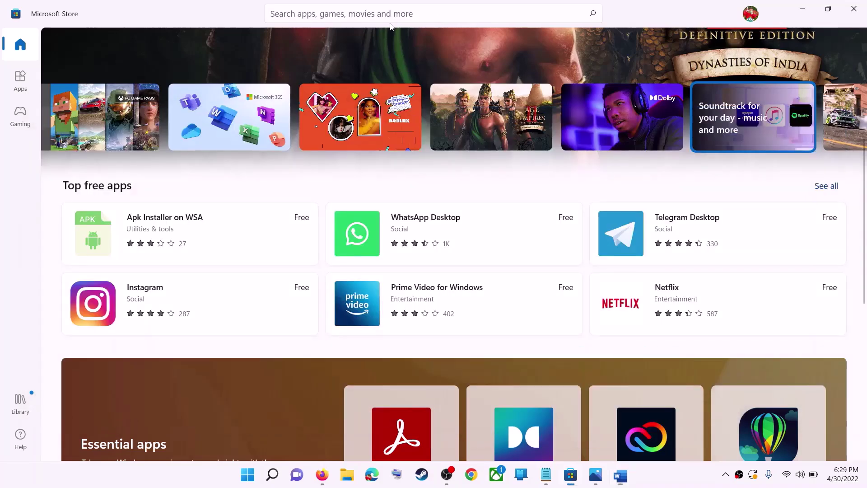
# Sign out of Microsoft Store and sign back in with the first listed Microsoft account
pyautogui.scroll(5, 635, 277)
pyautogui.scroll(-1, 635, 277)
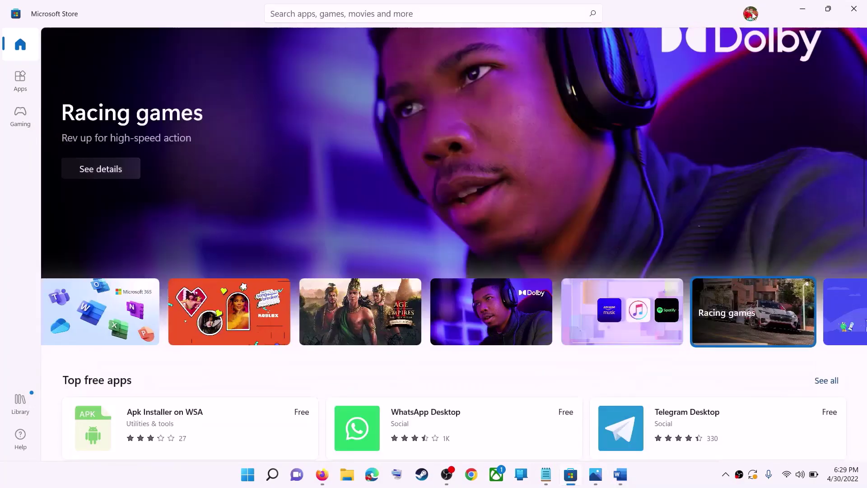
pyautogui.click(751, 14)
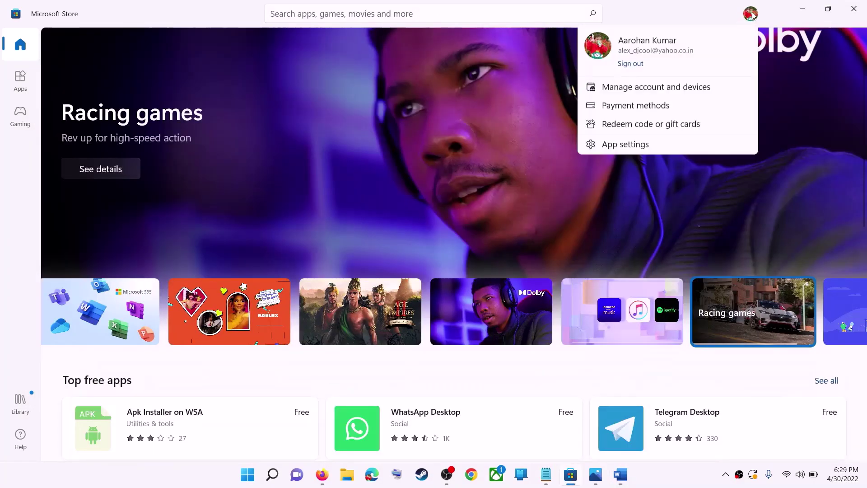
pyautogui.click(619, 68)
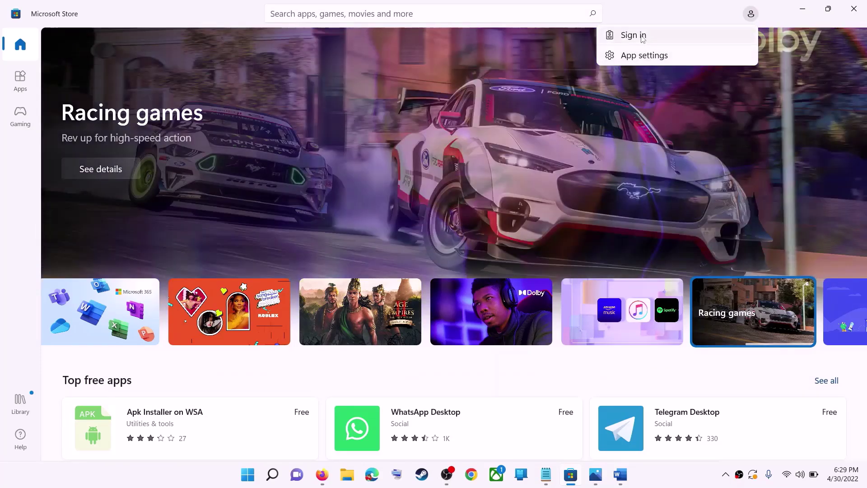
pyautogui.click(634, 36)
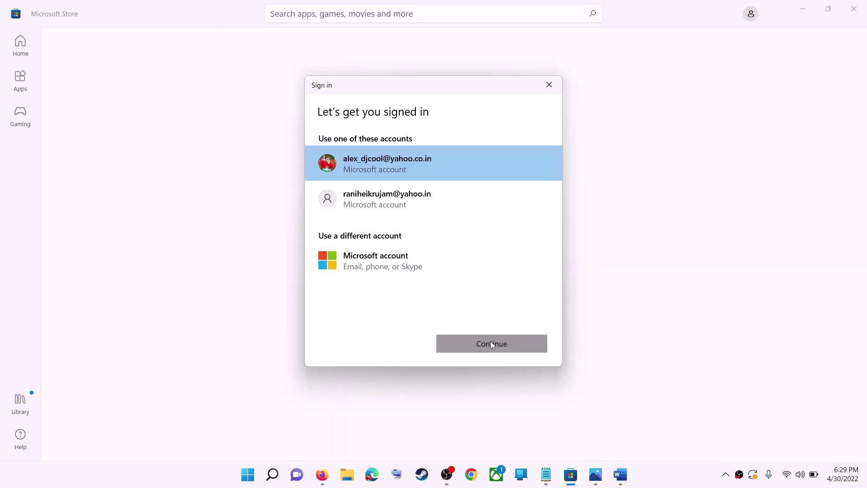
pyautogui.click(492, 344)
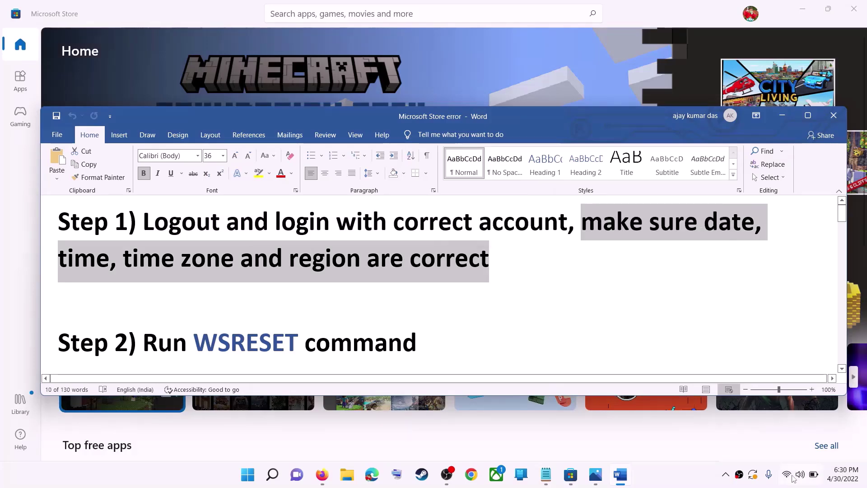
# Open the Windows date and time settings and select the time zone (UTC+05:30) Chennai, Kolkata, Mumbai, New Delhi
pyautogui.rightClick(843, 475)
pyautogui.click(823, 428)
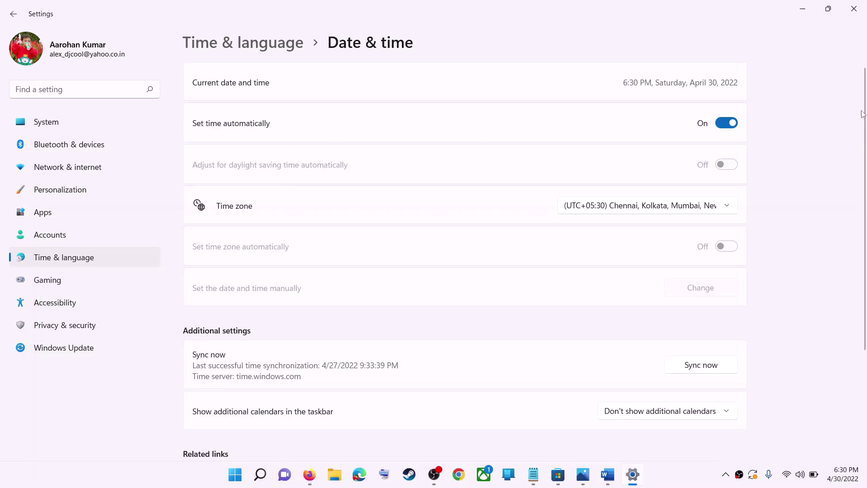
pyautogui.click(638, 210)
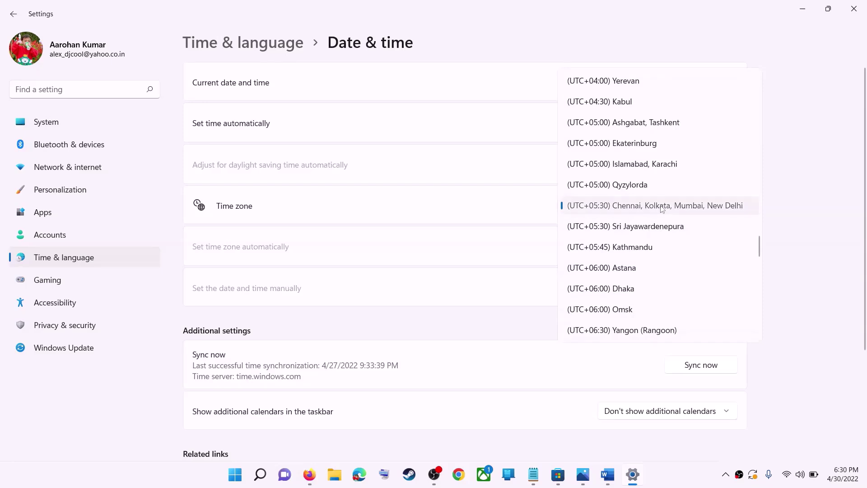
pyautogui.click(674, 206)
pyautogui.scroll(-5, 777, 244)
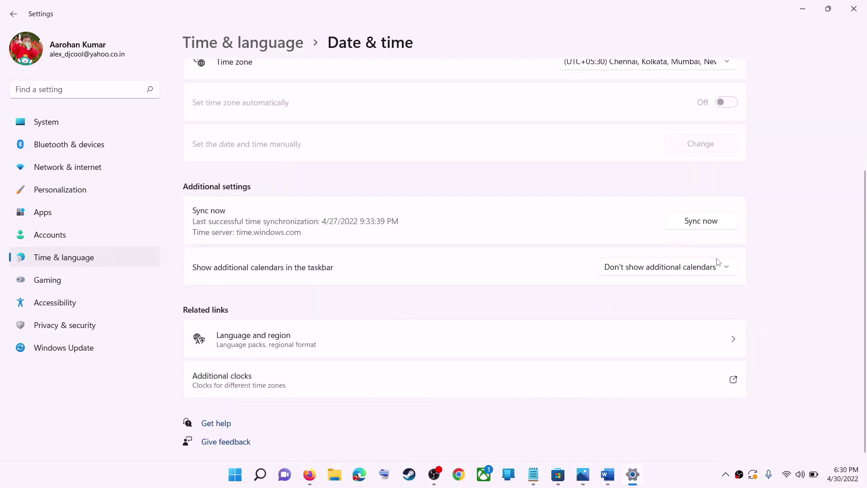
pyautogui.scroll(1, 649, 302)
pyautogui.scroll(-1, 384, 265)
pyautogui.scroll(3, 374, 265)
# Check the country or region selection in the Language & region settings, then close Settings
pyautogui.click(58, 264)
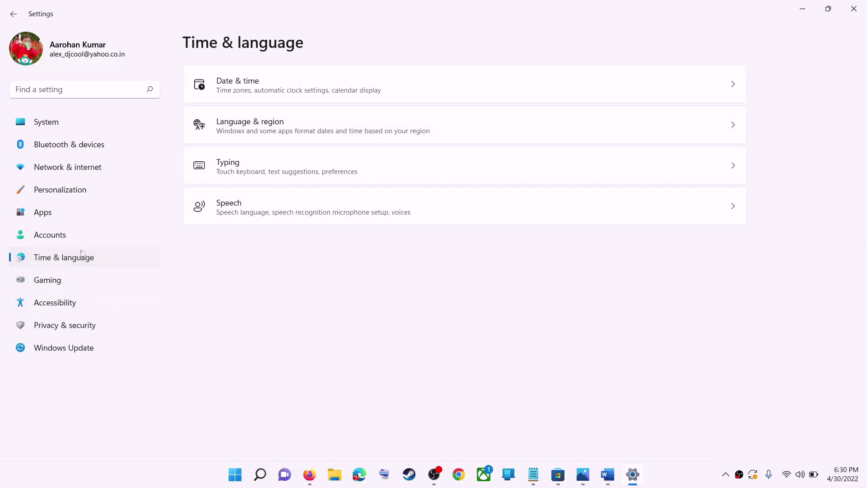
pyautogui.click(655, 136)
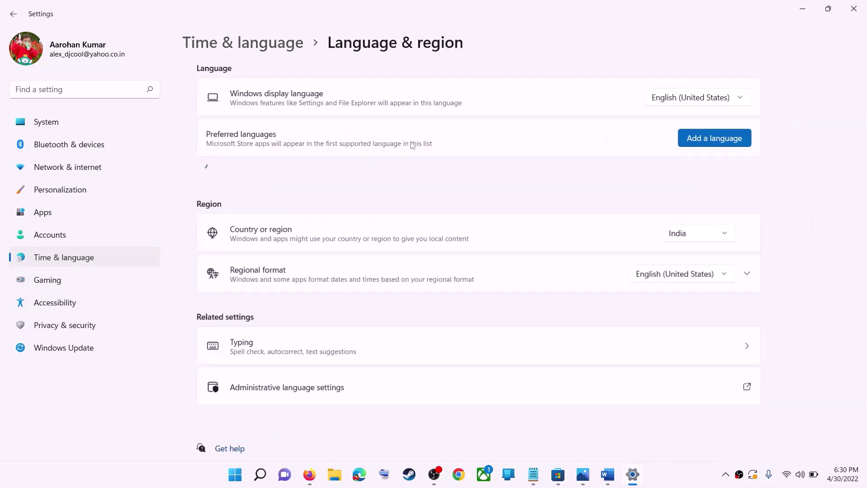
pyautogui.click(685, 251)
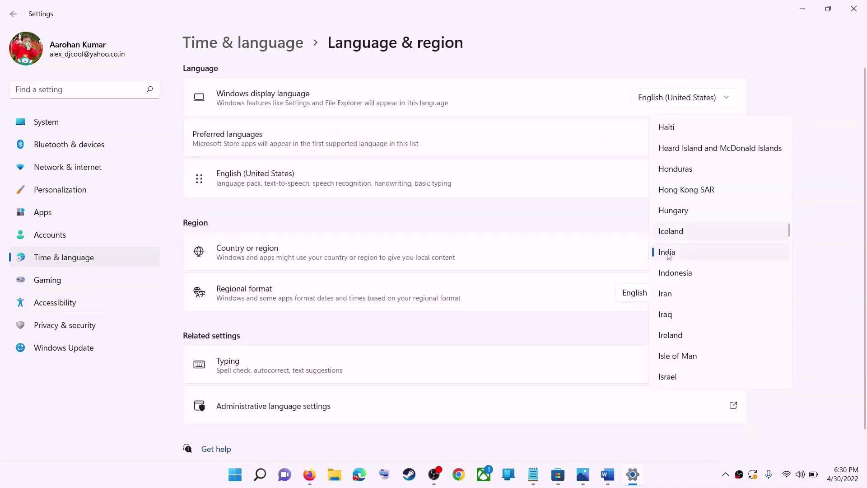
pyautogui.click(848, 249)
pyautogui.click(860, 12)
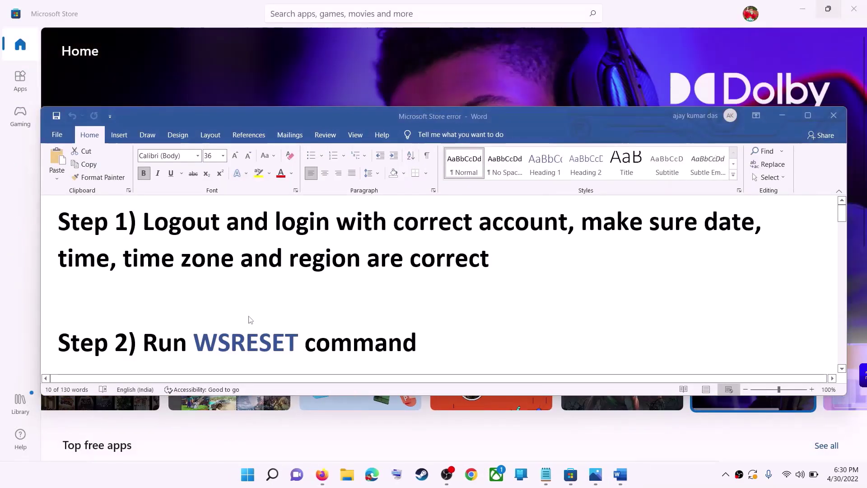
# Read on in the Word notes from the date, time and region check to Step 2, the WSRESET command
pyautogui.moveTo(580, 221); pyautogui.dragTo(489, 258)
pyautogui.scroll(-1, 280, 318)
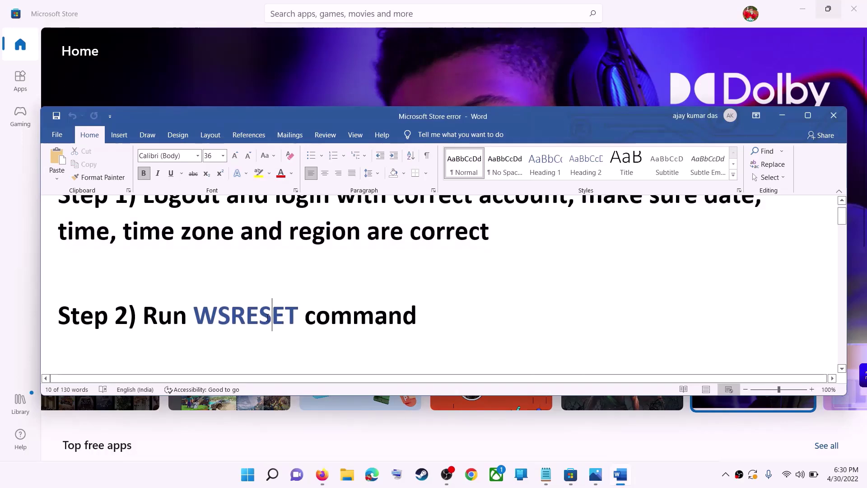
# Copy WSRESET from the Word notes, run it through Windows search, and maximize the relaunched Microsoft Store
pyautogui.doubleClick(280, 318)
pyautogui.hotkey('ctrl', 'c')
pyautogui.click(256, 475)
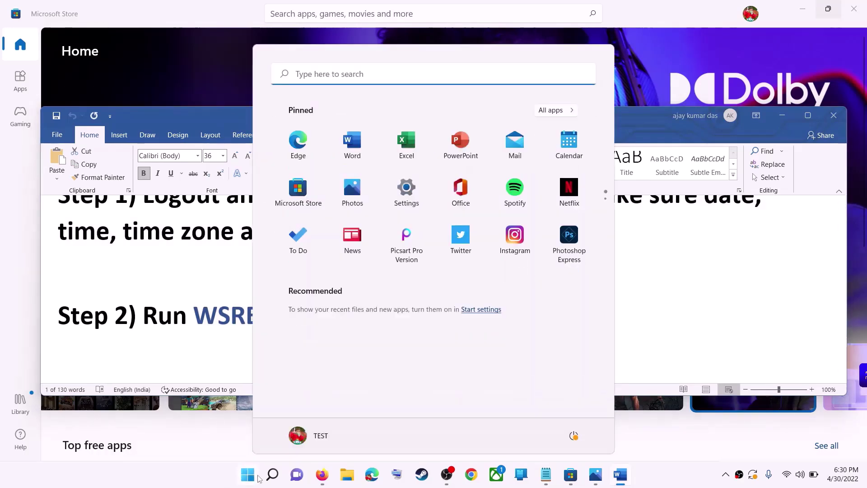
pyautogui.hotkey('ctrl', 'v')
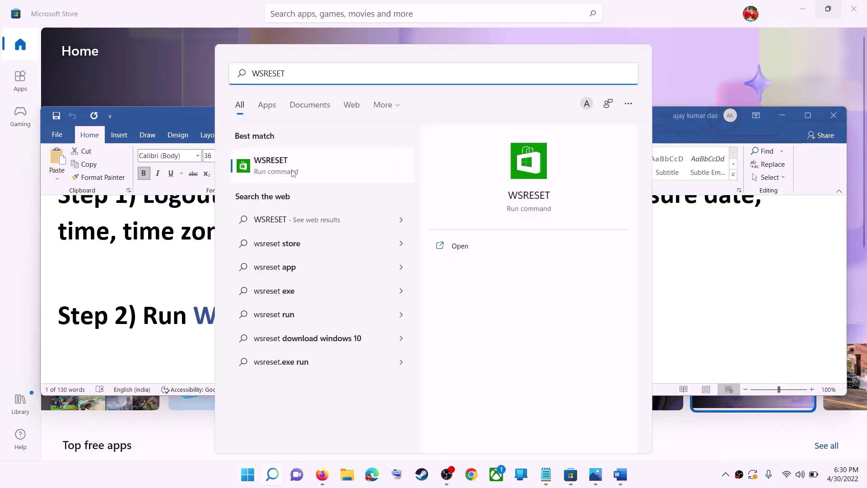
pyautogui.click(293, 173)
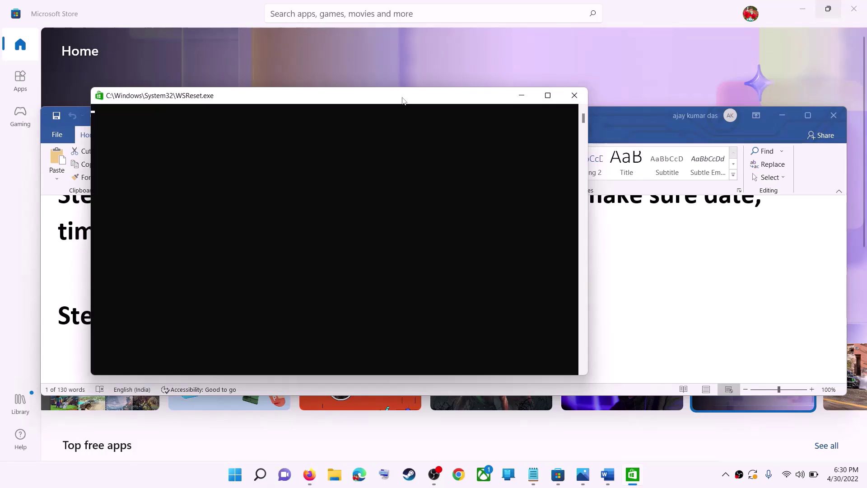
pyautogui.moveTo(404, 100); pyautogui.dragTo(459, 107)
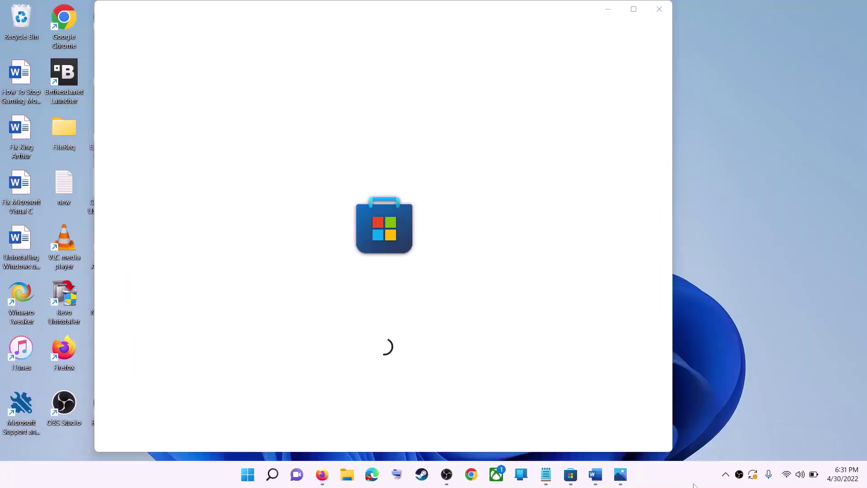
pyautogui.click(634, 10)
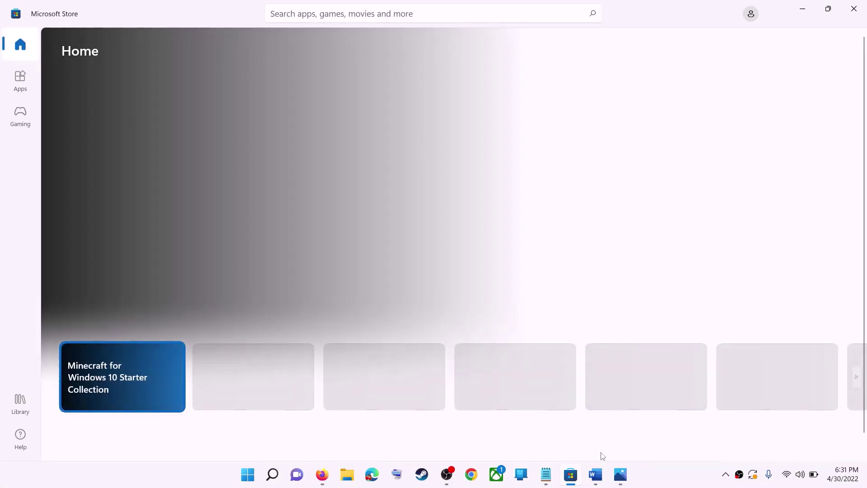
# Return to Step 3 in the Word notes, search Windows for "store" and open the Microsoft Store app settings
pyautogui.click(596, 474)
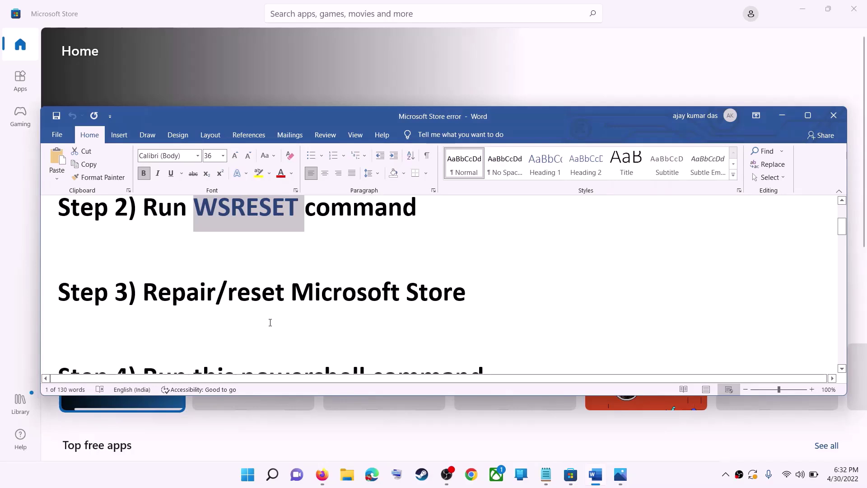
pyautogui.moveTo(472, 294); pyautogui.dragTo(227, 294)
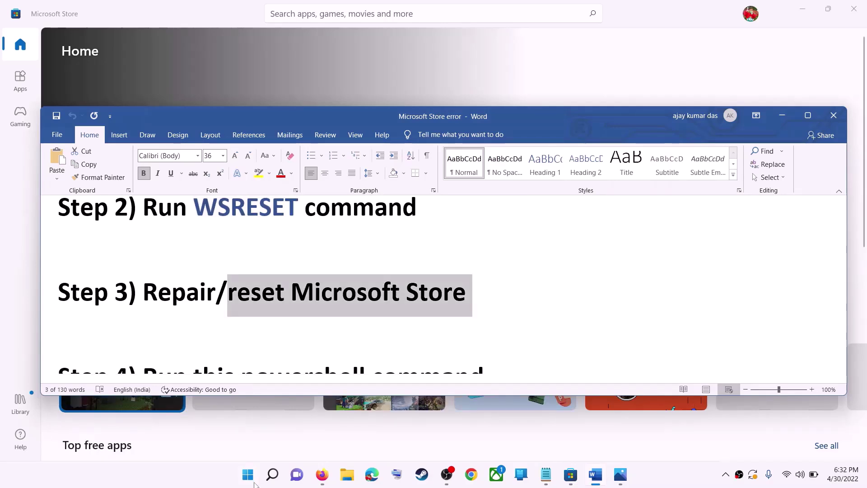
pyautogui.click(254, 484)
pyautogui.write('store')
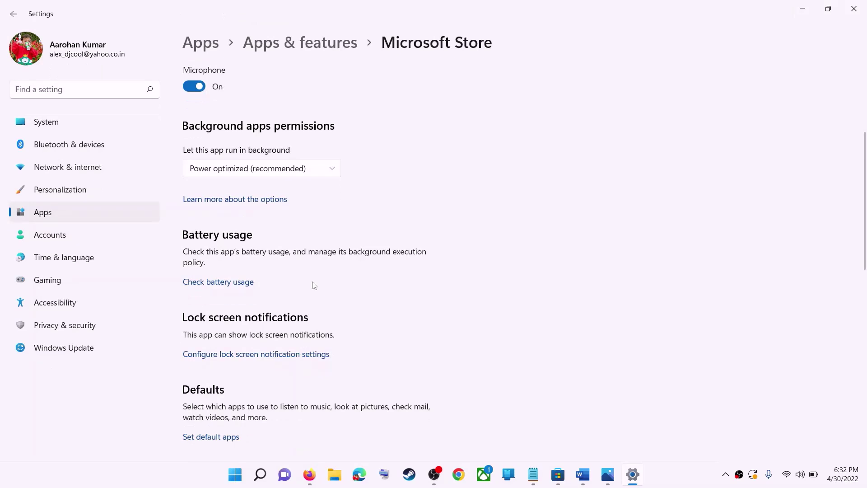
# Repair the Microsoft Store app, and also reset it, confirming the deletion of its data
pyautogui.scroll(-5, 312, 284)
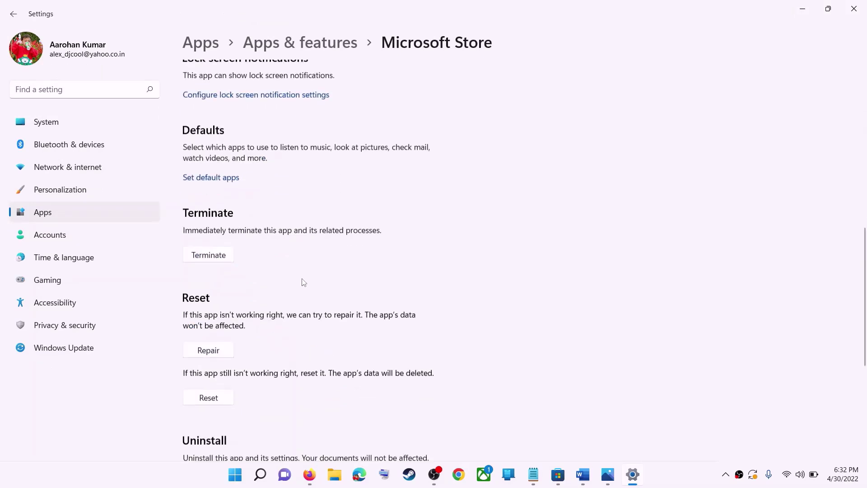
pyautogui.scroll(-3, 303, 282)
pyautogui.click(208, 222)
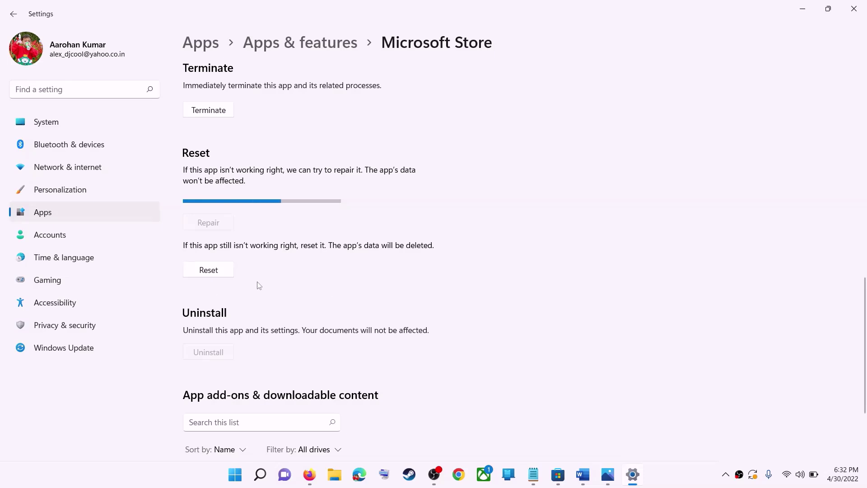
pyautogui.click(219, 274)
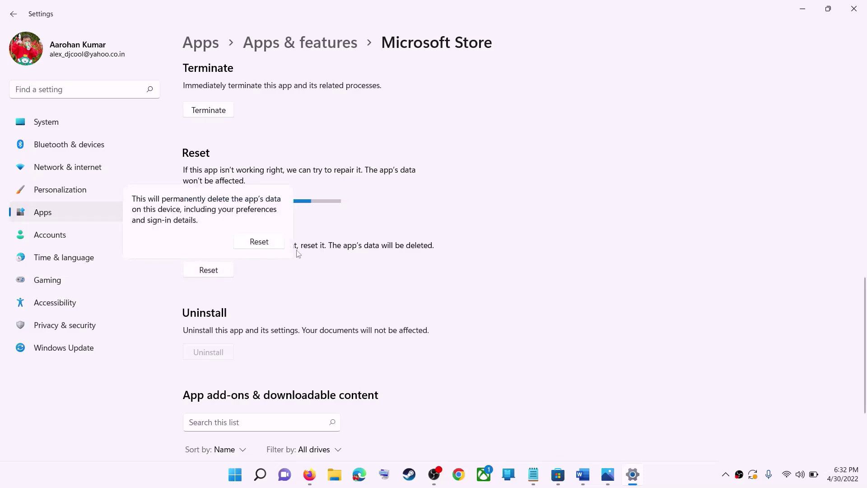
pyautogui.click(259, 242)
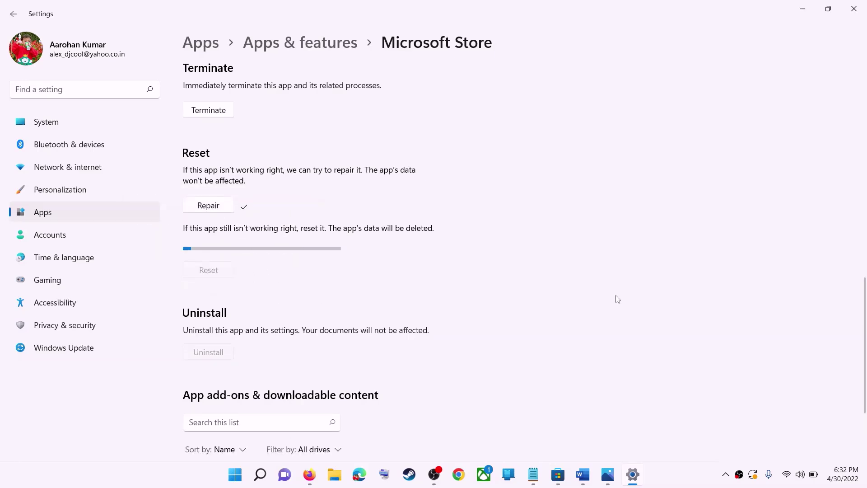
# Copy the full Get-AppxPackage PowerShell command under Step 4 of the Word notes
pyautogui.click(583, 474)
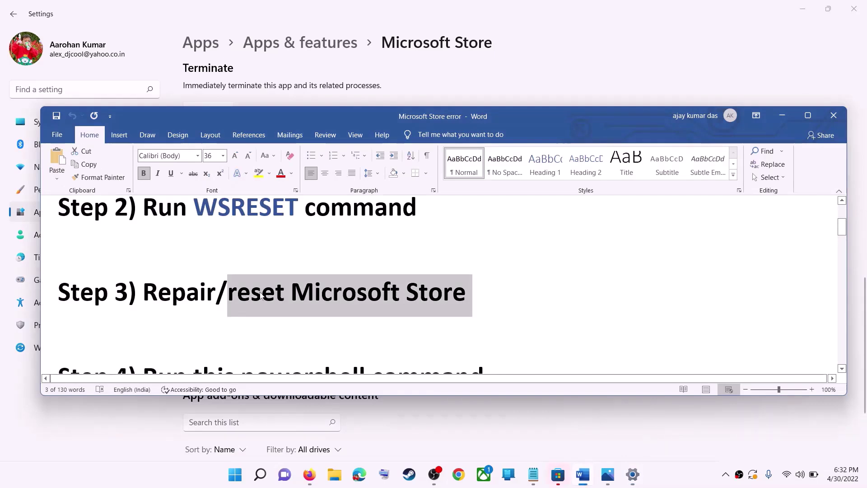
pyautogui.scroll(-3, 215, 297)
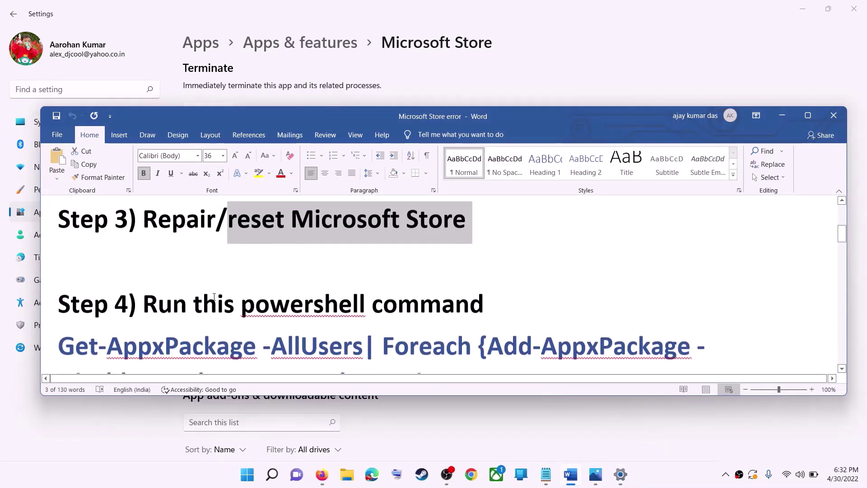
pyautogui.moveTo(545, 332); pyautogui.dragTo(59, 267)
pyautogui.rightClick(128, 276)
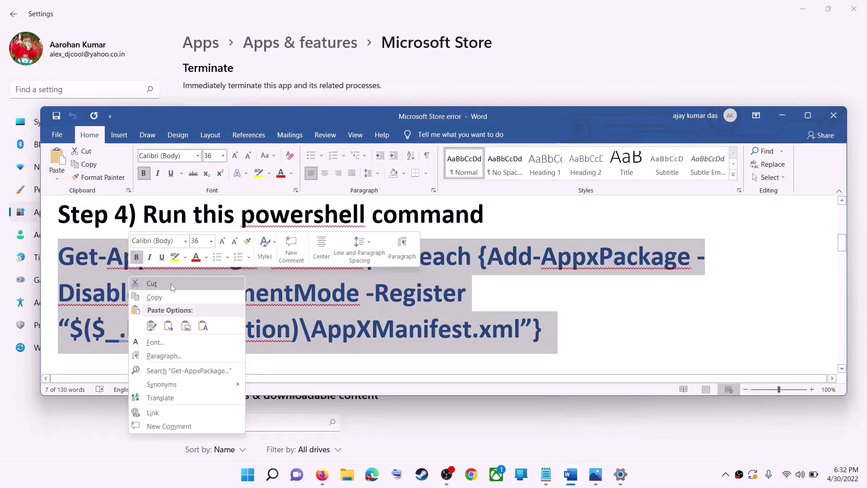
pyautogui.click(172, 298)
# Search Windows for "powershell", run Windows PowerShell as administrator and allow it to make changes to the device
pyautogui.click(251, 479)
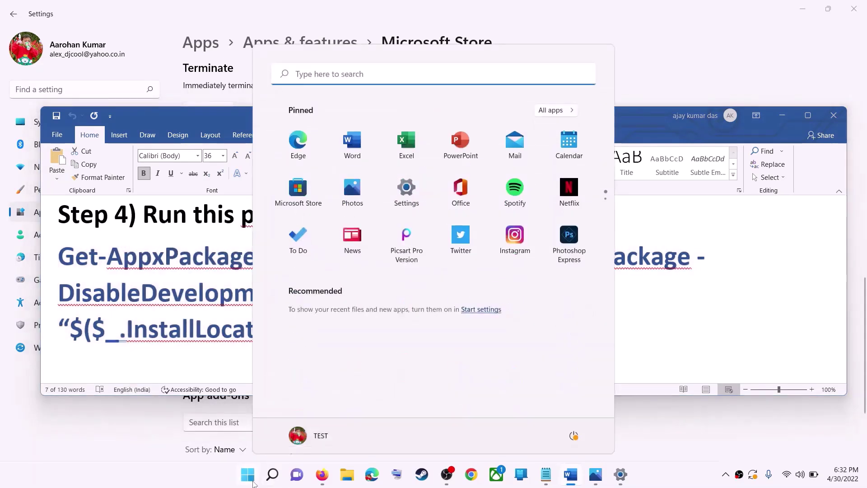
pyautogui.write('power')
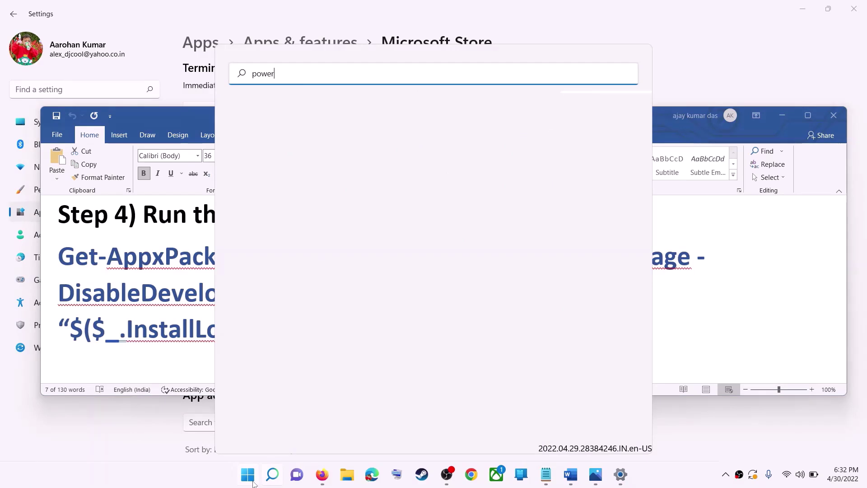
pyautogui.write('shell')
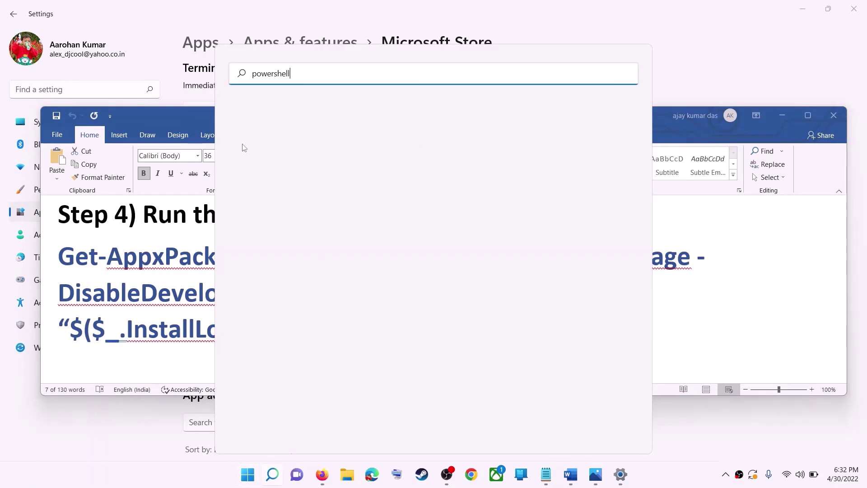
pyautogui.rightClick(335, 177)
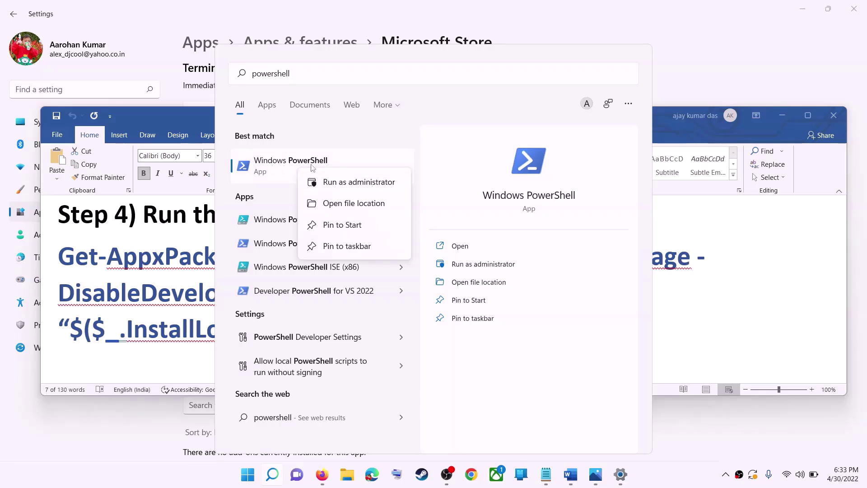
pyautogui.click(378, 185)
pyautogui.rightClick(341, 173)
pyautogui.click(378, 178)
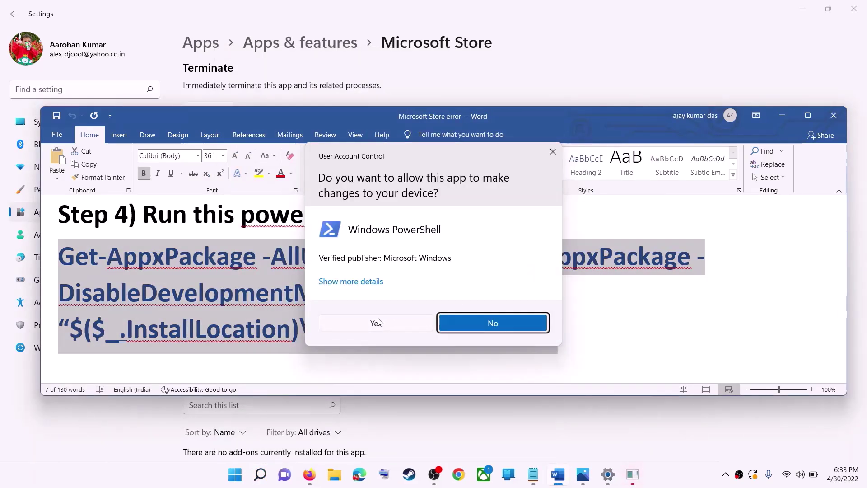
pyautogui.click(379, 322)
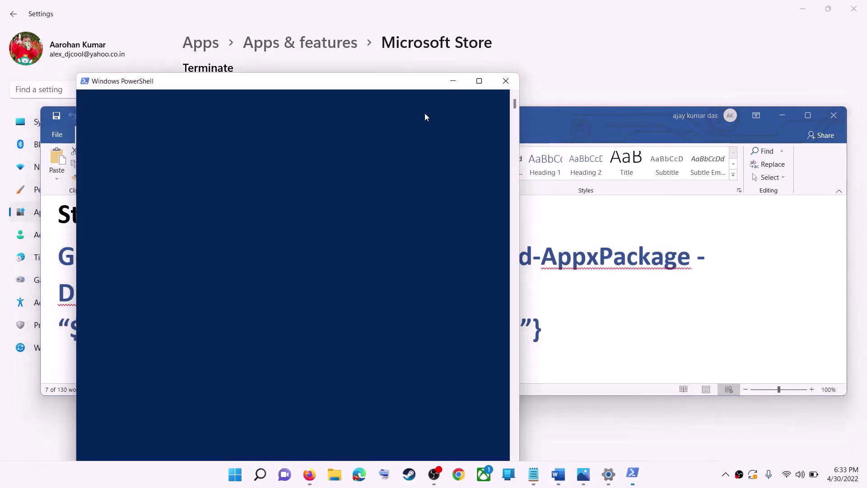
# Run the copied Get-AppxPackage command in the administrator PowerShell window and close the window when it finishes
pyautogui.hotkey('ctrl', 'v')
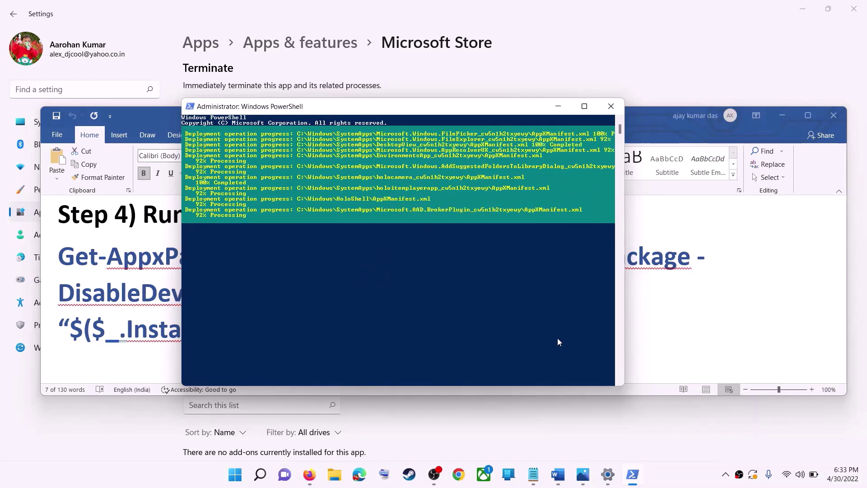
pyautogui.click(676, 476)
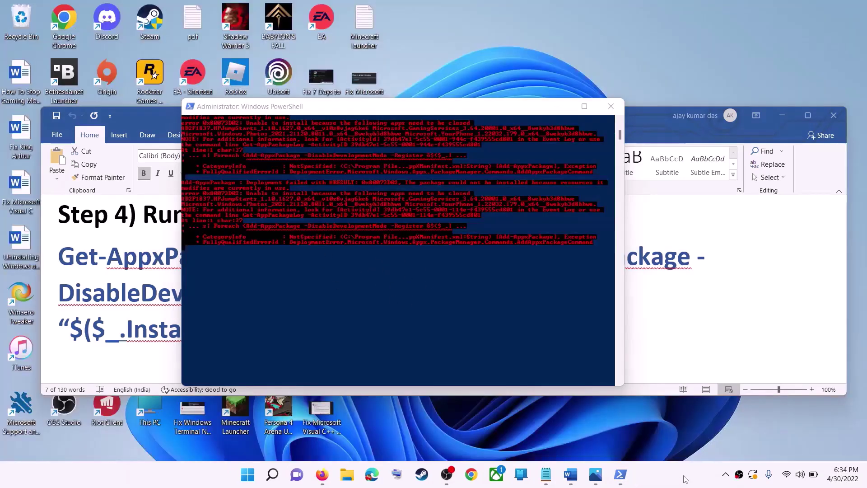
pyautogui.click(609, 108)
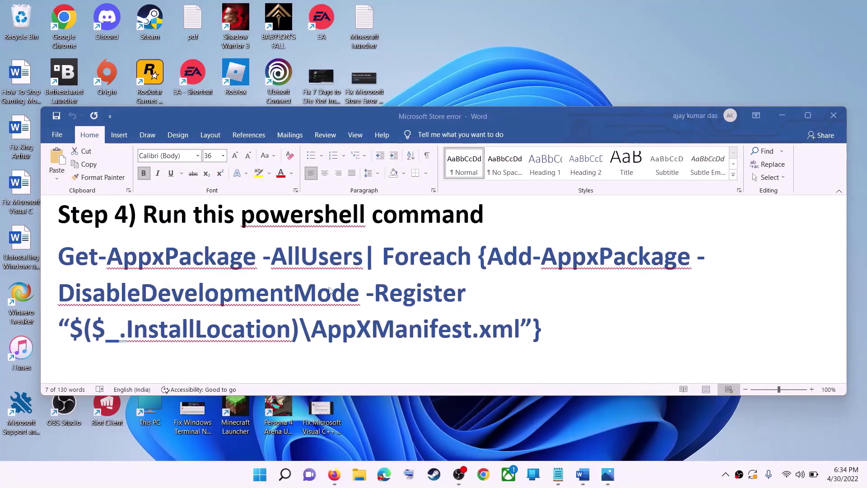
# Read on in the Word notes to Step 5, deleting the Microsoft Store local cache files, and its folder path
pyautogui.tripleClick(360, 292)
pyautogui.scroll(-5, 375, 306)
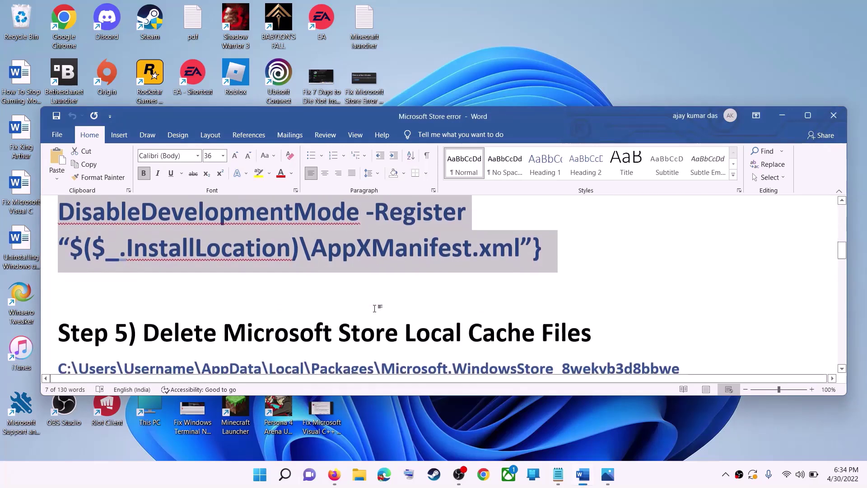
pyautogui.scroll(1, 375, 306)
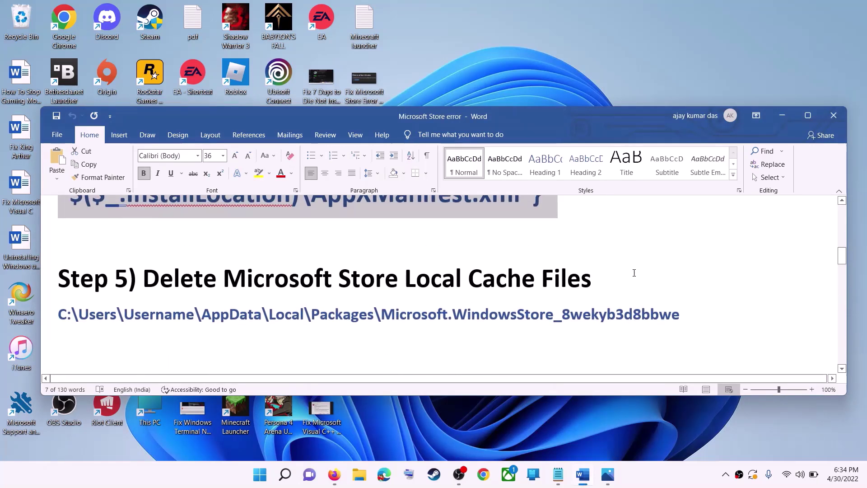
pyautogui.click(361, 260)
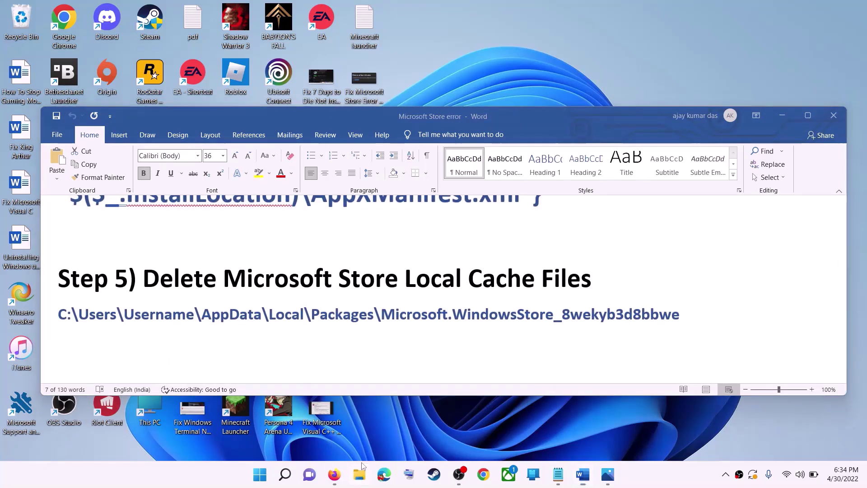
# Switch to File Explorer and open the current user's profile folder under Users on the Windows (C:) drive
pyautogui.press('super+e')
pyautogui.click(33, 202)
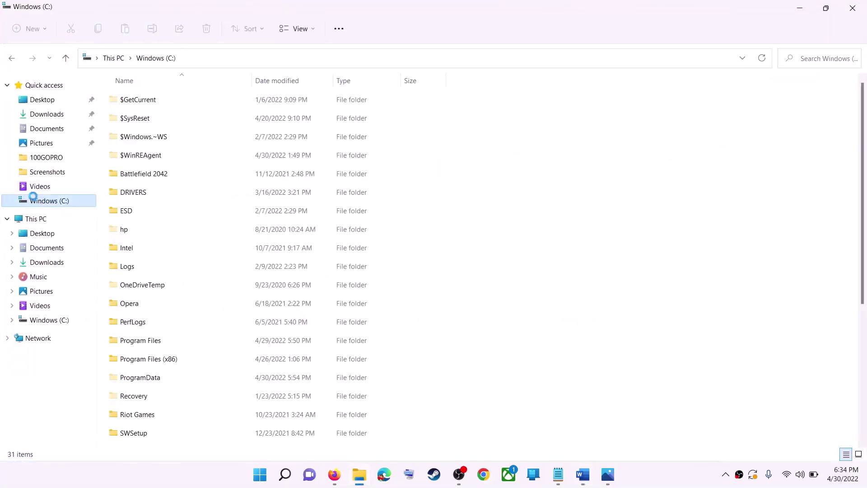
pyautogui.click(22, 223)
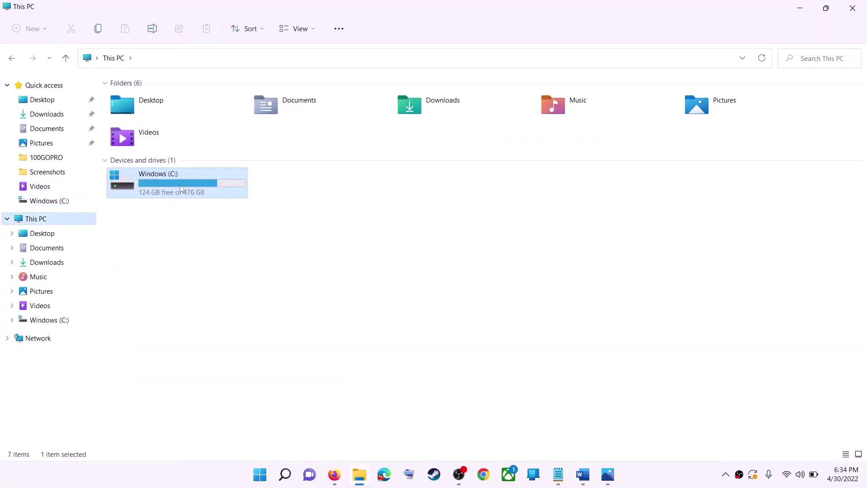
pyautogui.doubleClick(181, 189)
pyautogui.scroll(-4, 209, 321)
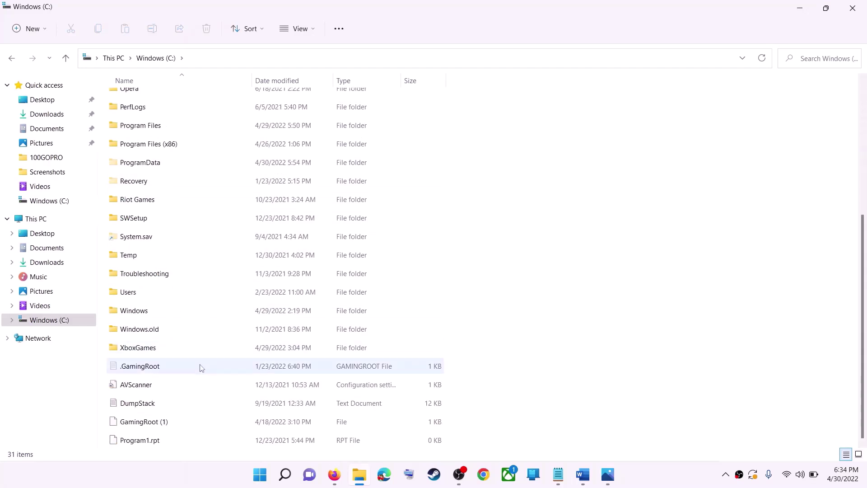
pyautogui.click(154, 296)
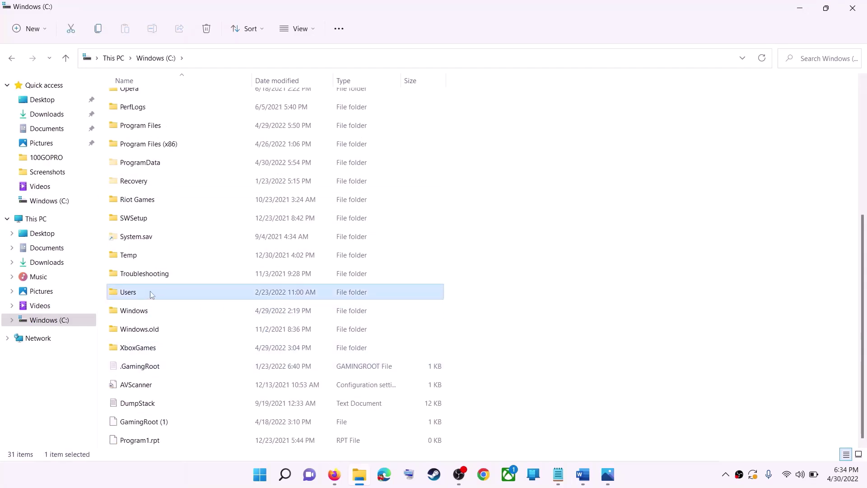
pyautogui.doubleClick(151, 294)
pyautogui.click(149, 178)
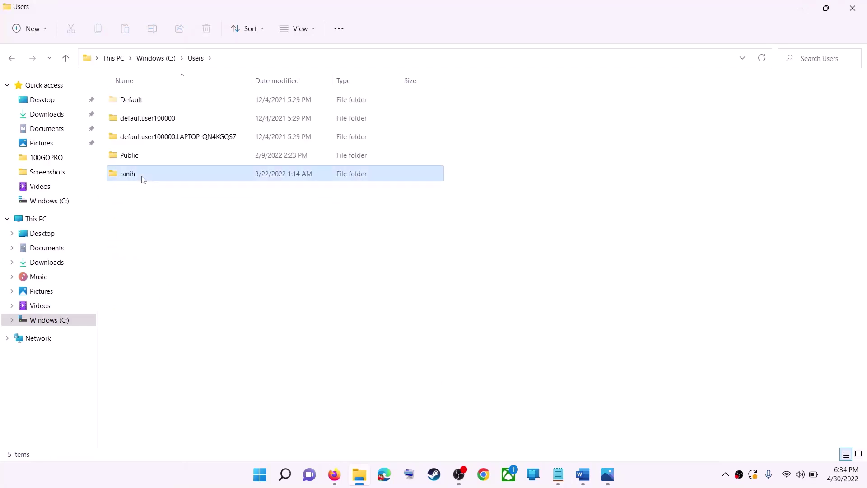
pyautogui.doubleClick(154, 178)
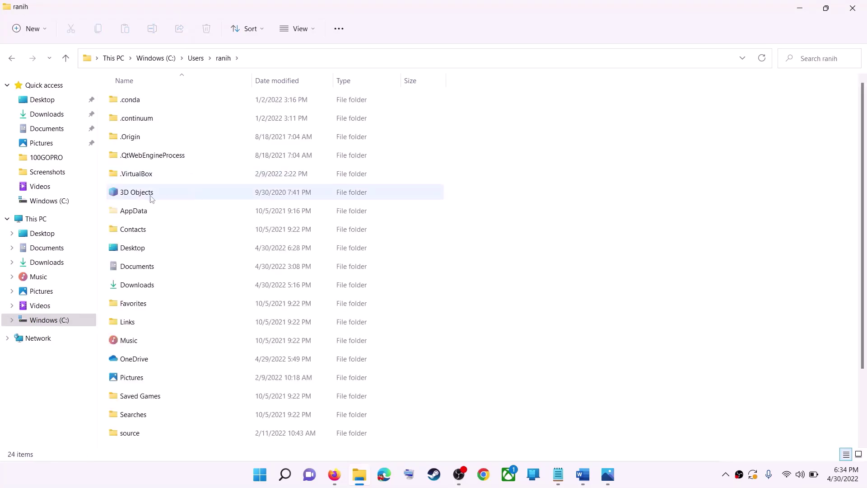
# Check the view setting for showing hidden items in the user's profile folder and select the AppData folder
pyautogui.click(120, 216)
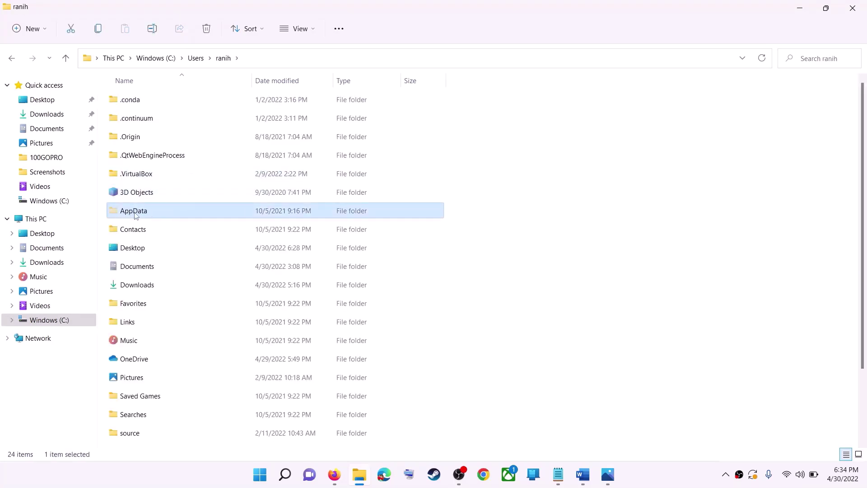
pyautogui.click(314, 36)
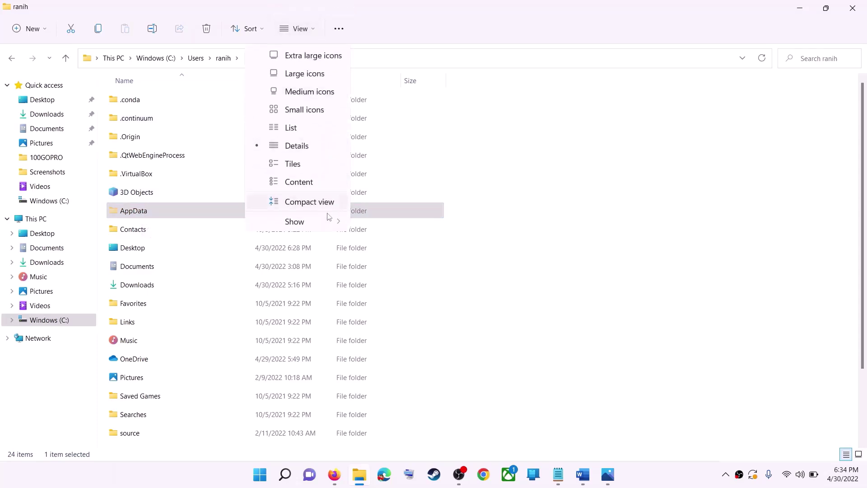
pyautogui.moveTo(295, 225)
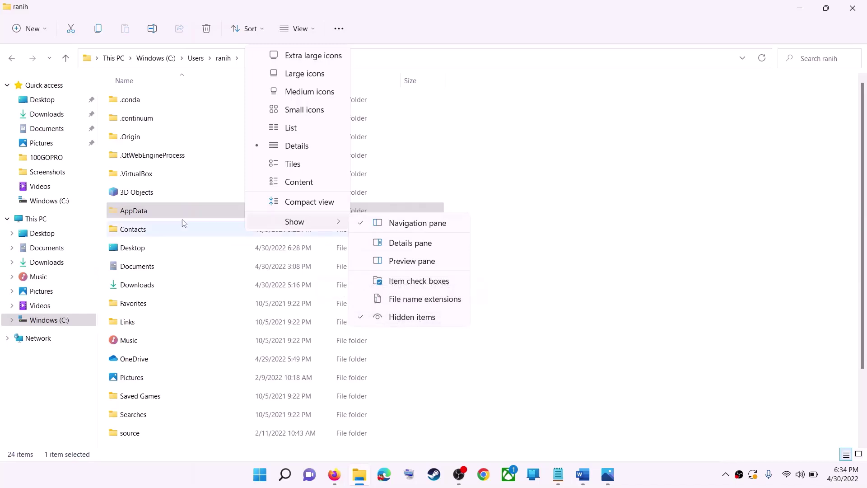
pyautogui.click(147, 213)
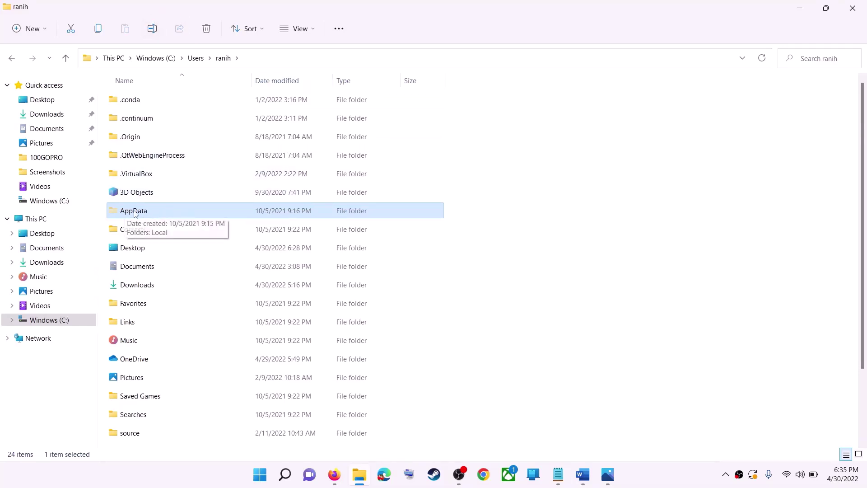
# Open the Packages folder inside AppData\Local
pyautogui.doubleClick(161, 211)
pyautogui.doubleClick(151, 103)
pyautogui.click(135, 175)
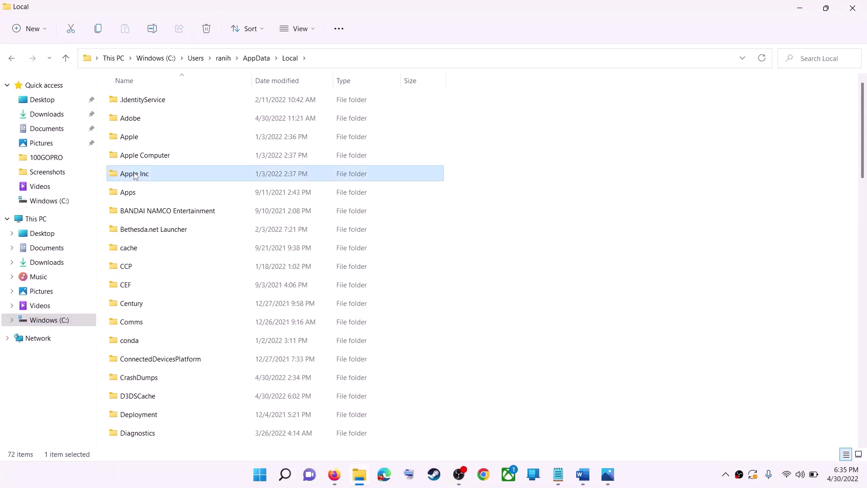
pyautogui.press('p')
pyautogui.click(191, 104)
pyautogui.doubleClick(204, 96)
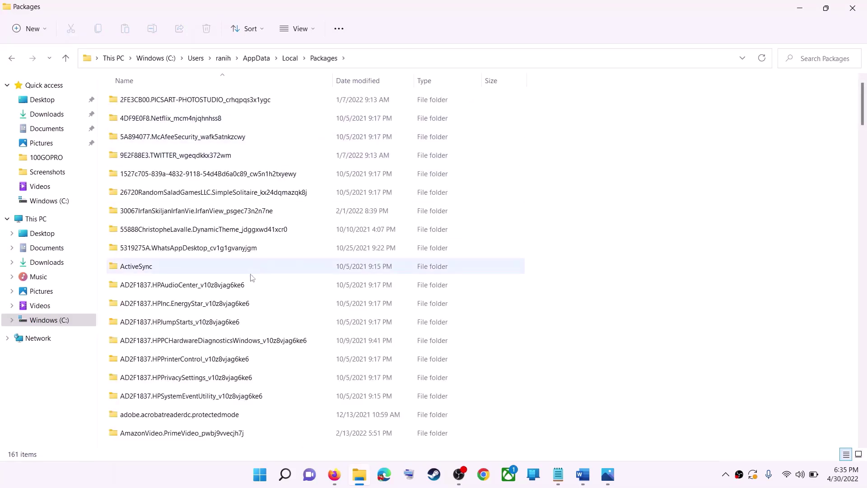
# Find the Microsoft.WindowsStore_8wekyb3d8bbwe folder in Packages, comparing with the path in the notes, and open it
pyautogui.scroll(-15, 252, 277)
pyautogui.hotkey('alt', 'Tab')
pyautogui.hotkey('alt', 'Tab')
pyautogui.scroll(-15, 234, 309)
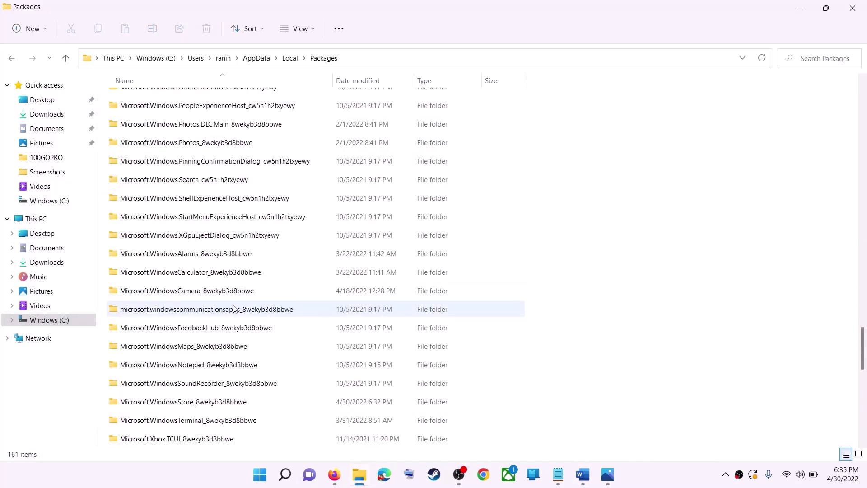
pyautogui.scroll(-3, 237, 308)
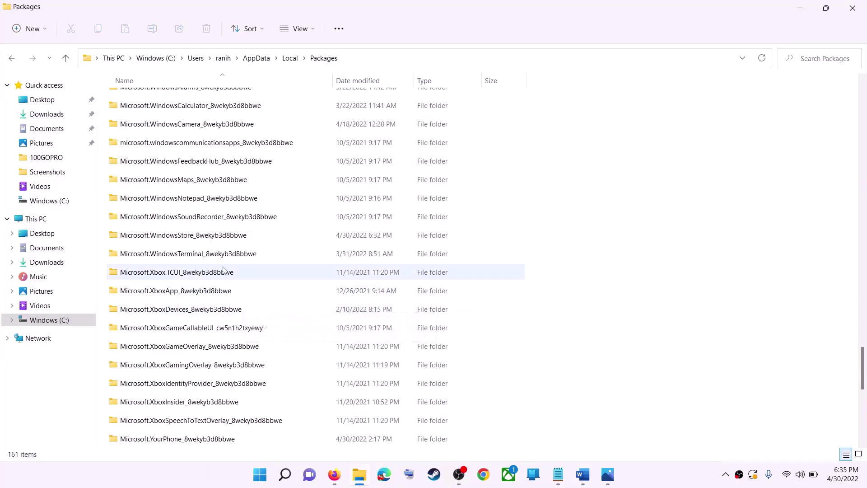
pyautogui.click(189, 240)
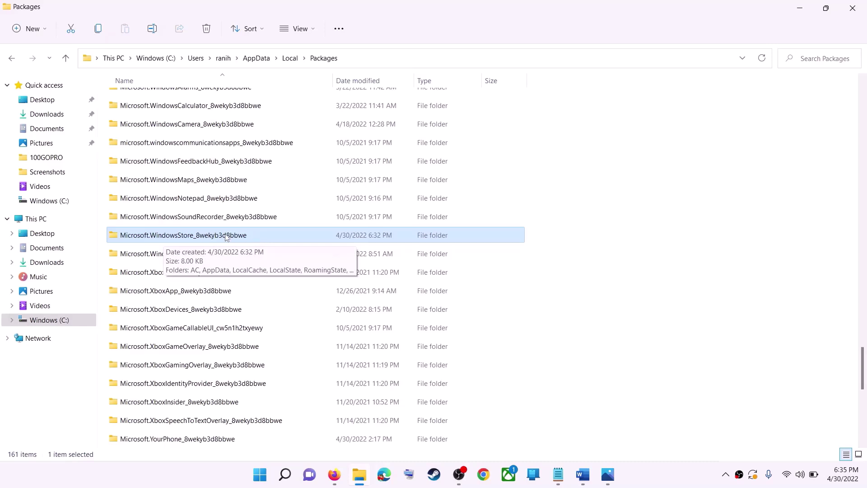
pyautogui.press('F2')
pyautogui.press('End')
pyautogui.write('.old')
pyautogui.press('Return')
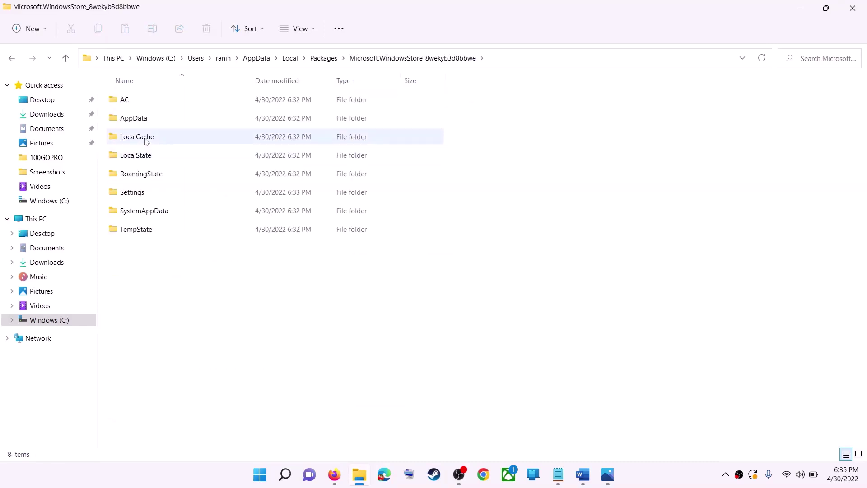
# Delete the LocalCache folder from the Microsoft.WindowsStore_8wekyb3d8bbwe folder
pyautogui.click(149, 138)
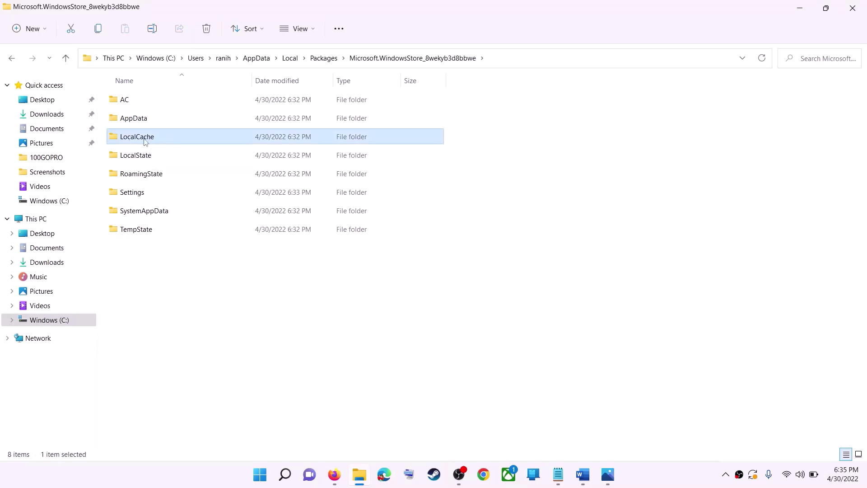
pyautogui.rightClick(167, 141)
pyautogui.click(225, 155)
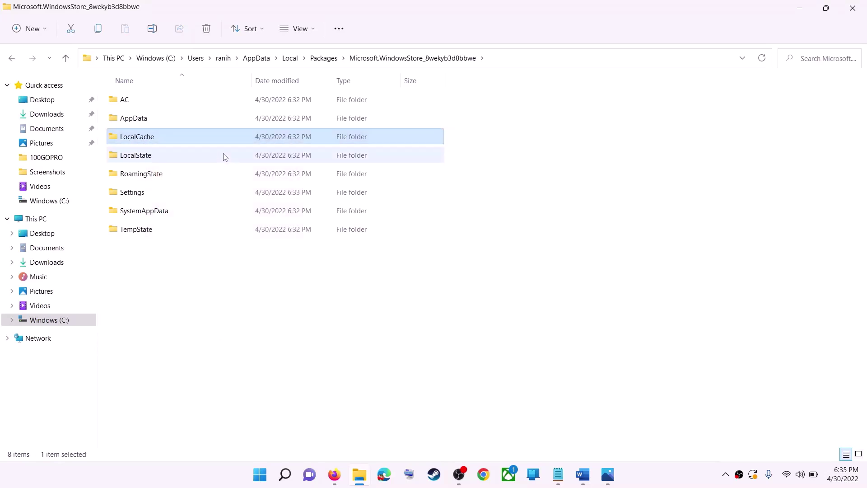
# Bring up the computer's power options without restarting, and close the File Explorer window
pyautogui.click(260, 475)
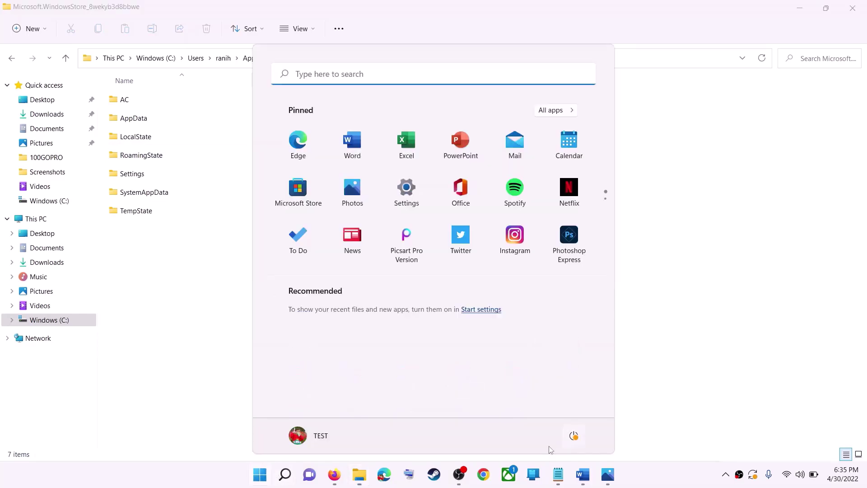
pyautogui.click(570, 440)
pyautogui.click(753, 252)
pyautogui.click(753, 252)
pyautogui.click(853, 10)
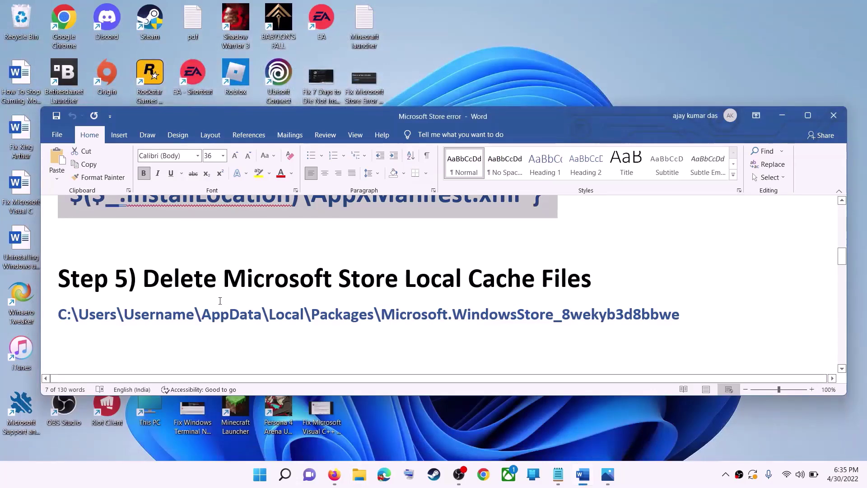
# Read on in the Word notes to Step 6 and highlight "Get Updates in store library"
pyautogui.click(219, 278)
pyautogui.scroll(-2, 229, 279)
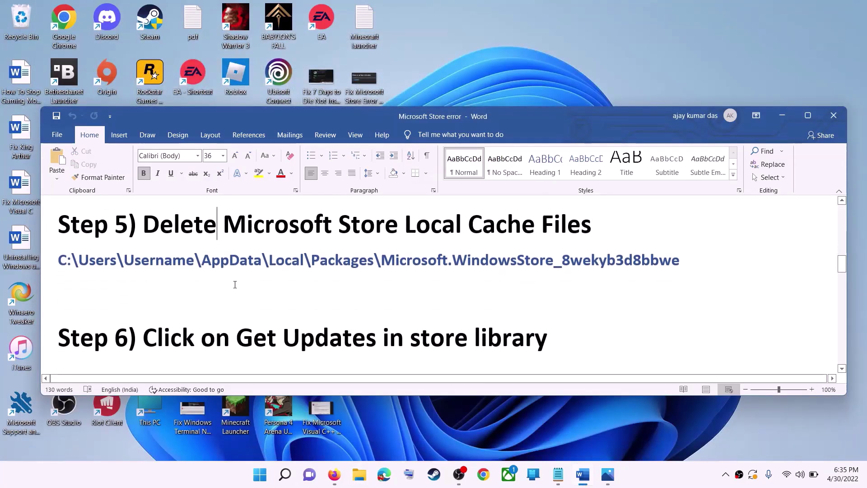
pyautogui.scroll(1, 234, 282)
pyautogui.moveTo(244, 312); pyautogui.dragTo(570, 310)
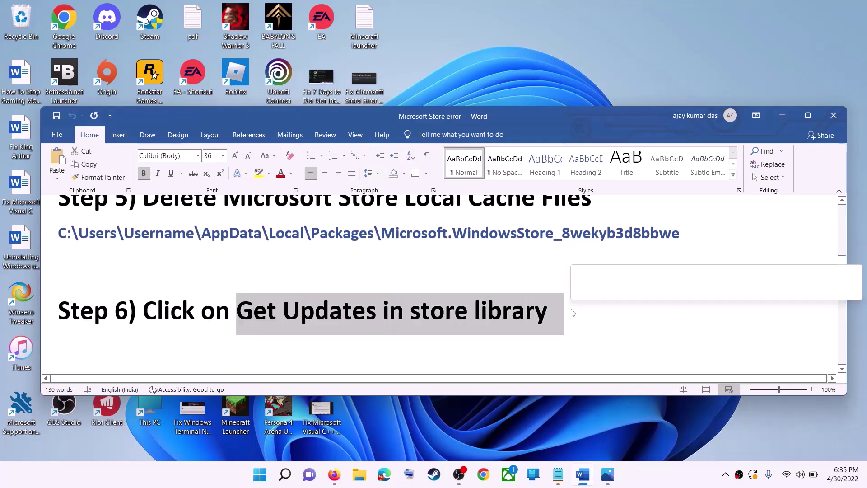
pyautogui.click(263, 478)
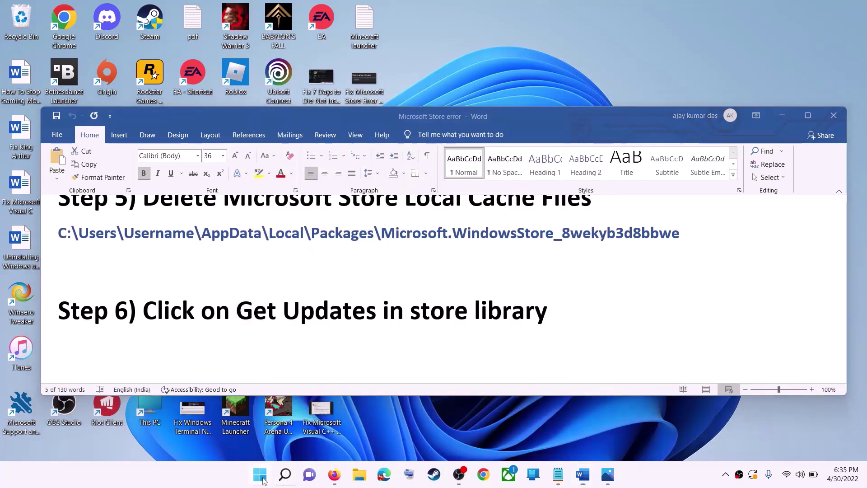
pyautogui.write('store')
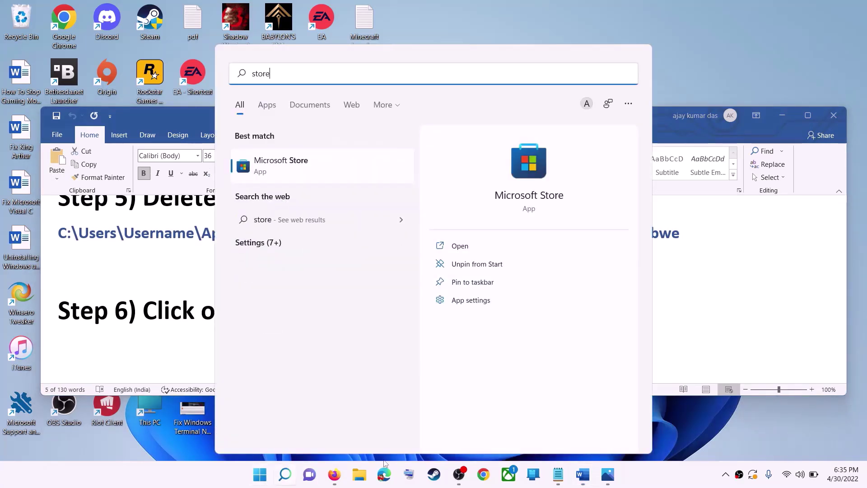
pyautogui.press('Return')
pyautogui.click(678, 10)
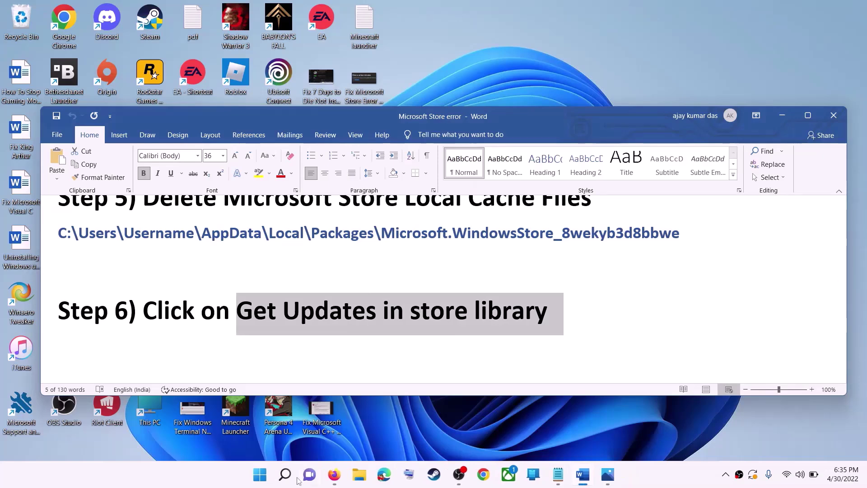
# Search Windows for "store", view the update options in the Microsoft Store Library, and minimize the Store
pyautogui.click(260, 474)
pyautogui.write('store')
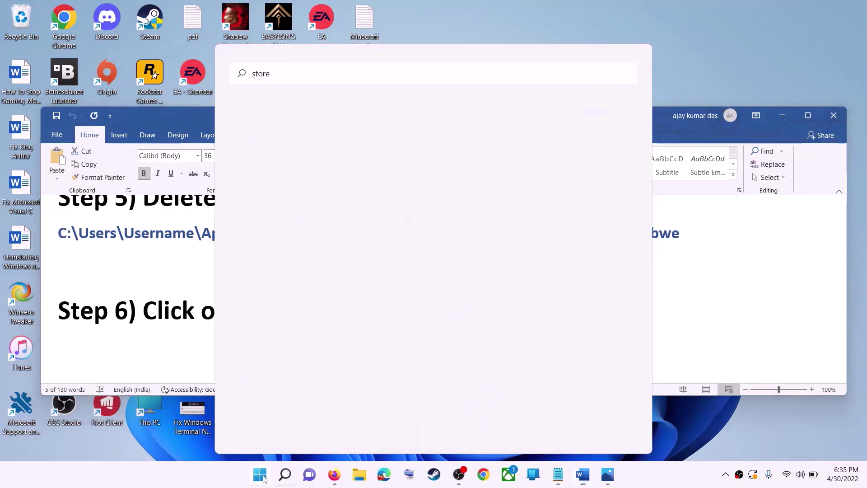
pyautogui.press('Return')
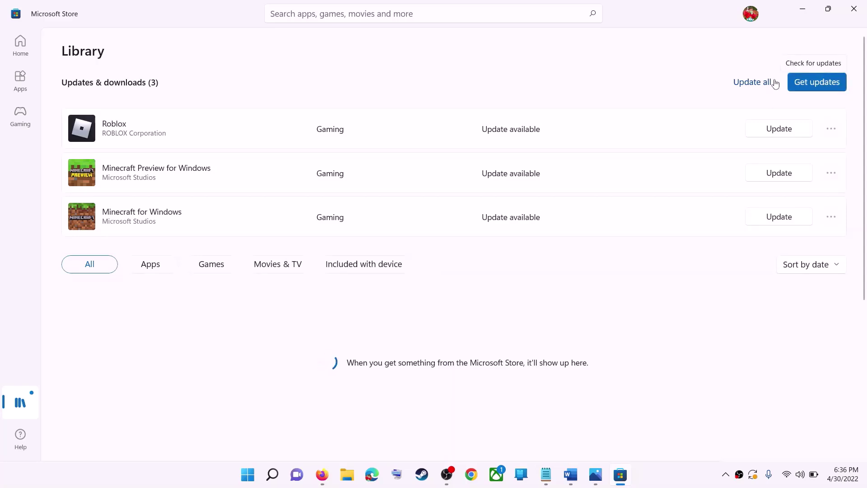
pyautogui.click(802, 9)
# Read on in the Word notes to Step 7 about starting services, highlighting "Start all these services"
pyautogui.moveTo(208, 313); pyautogui.dragTo(547, 316)
pyautogui.scroll(-5, 284, 318)
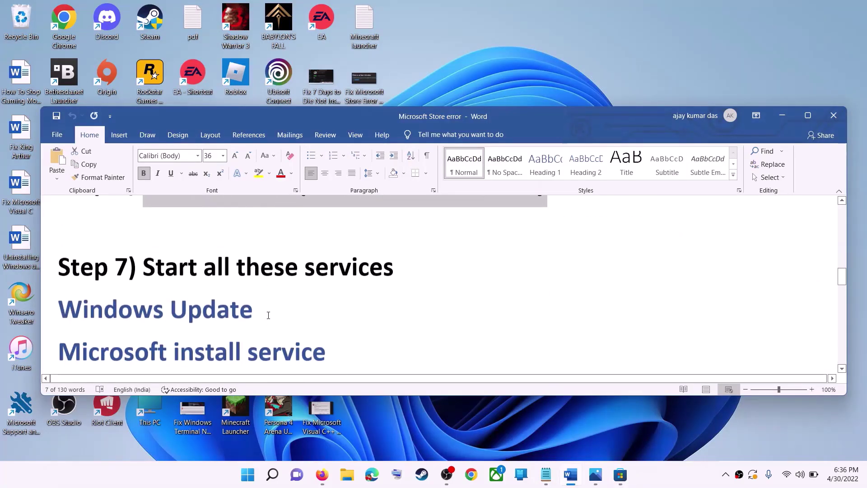
pyautogui.moveTo(144, 262); pyautogui.dragTo(393, 260)
pyautogui.scroll(-1, 271, 334)
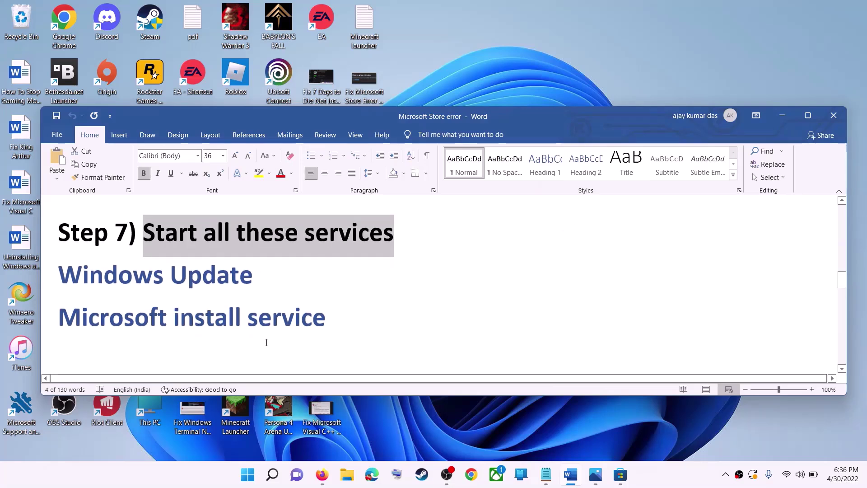
# Search Windows for "services" and open the Services app
pyautogui.click(249, 479)
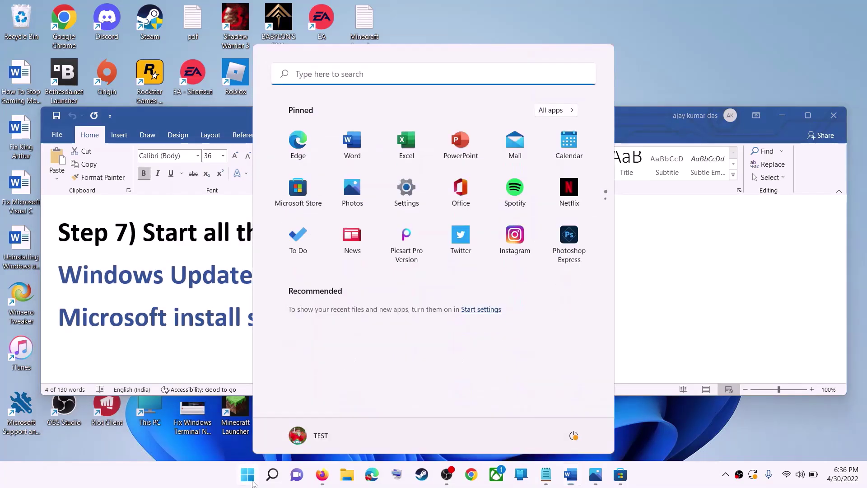
pyautogui.write('services')
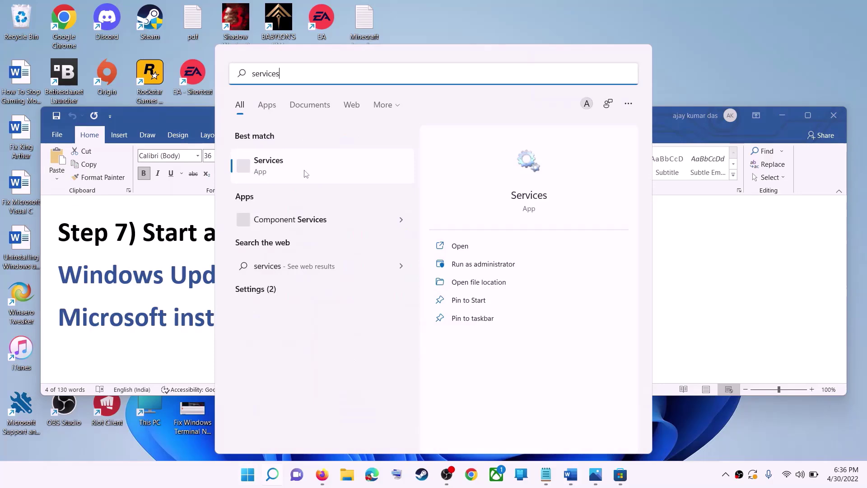
pyautogui.click(296, 168)
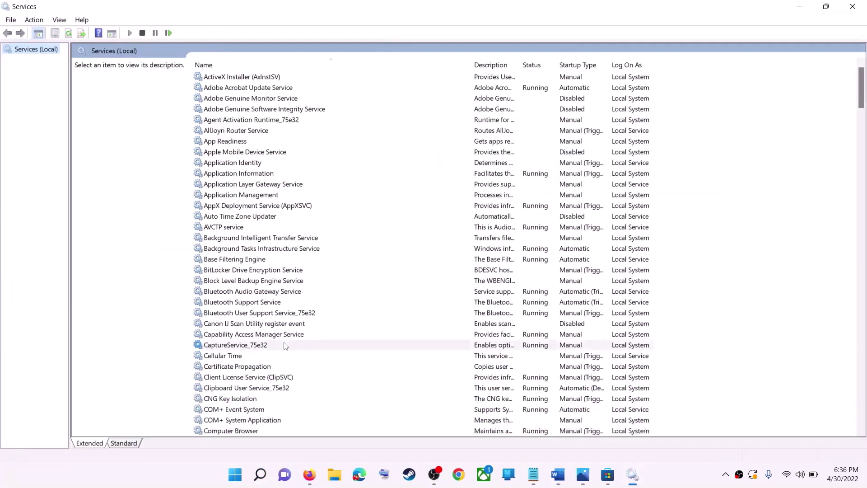
# Set the Windows Update service's startup type to Automatic, apply it, and restart the service
pyautogui.click(284, 345)
pyautogui.press('w')
pyautogui.scroll(-7, 300, 371)
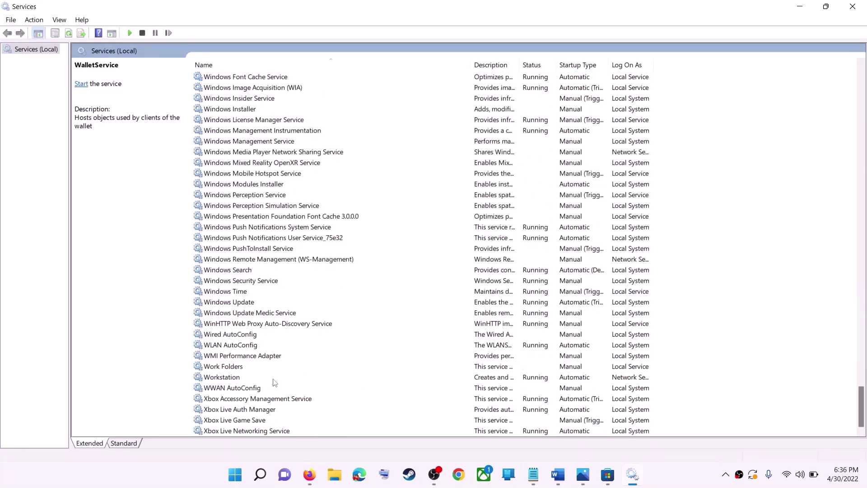
pyautogui.click(248, 303)
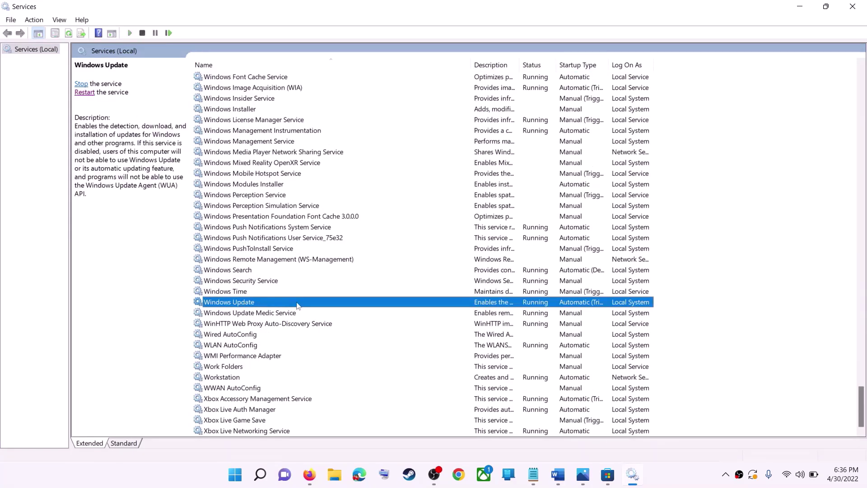
pyautogui.doubleClick(292, 306)
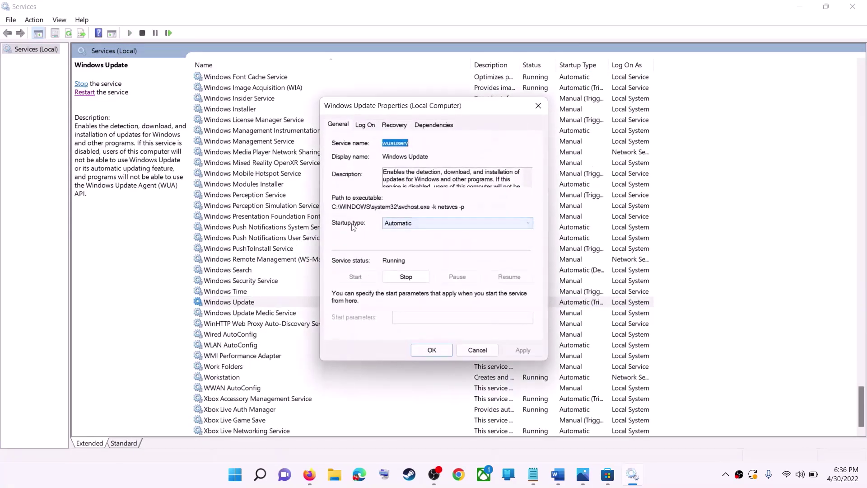
pyautogui.click(422, 226)
pyautogui.click(409, 243)
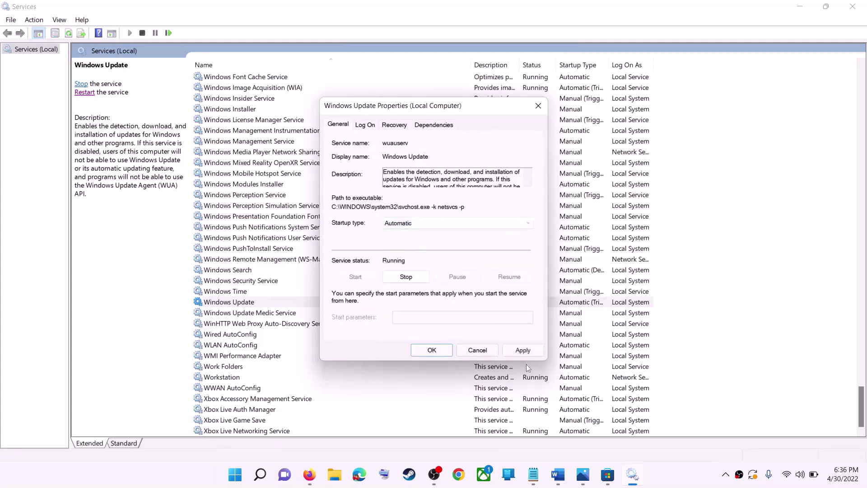
pyautogui.click(527, 351)
pyautogui.click(430, 350)
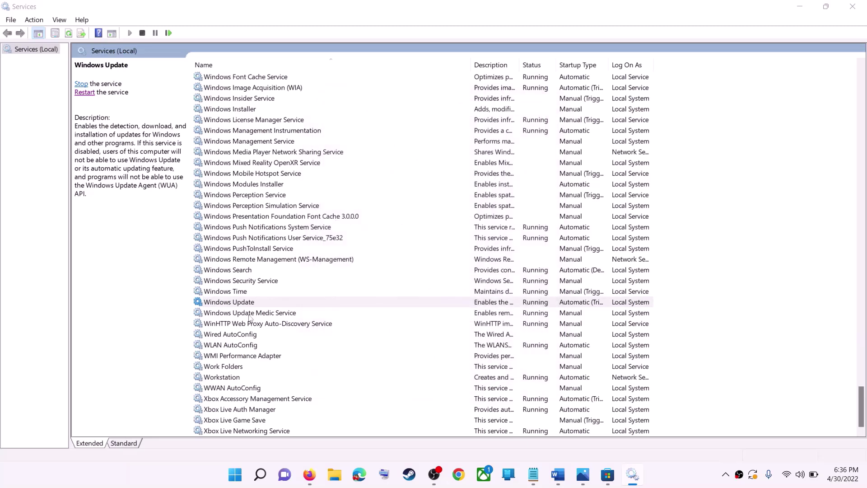
pyautogui.click(222, 304)
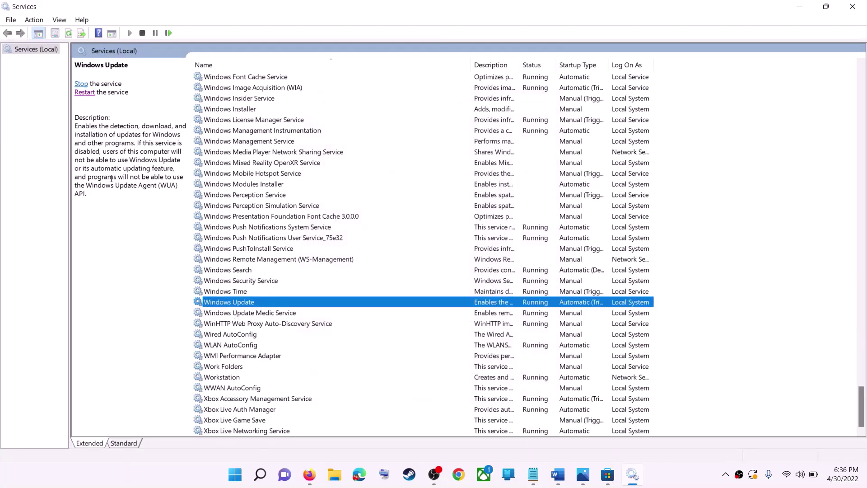
pyautogui.click(84, 93)
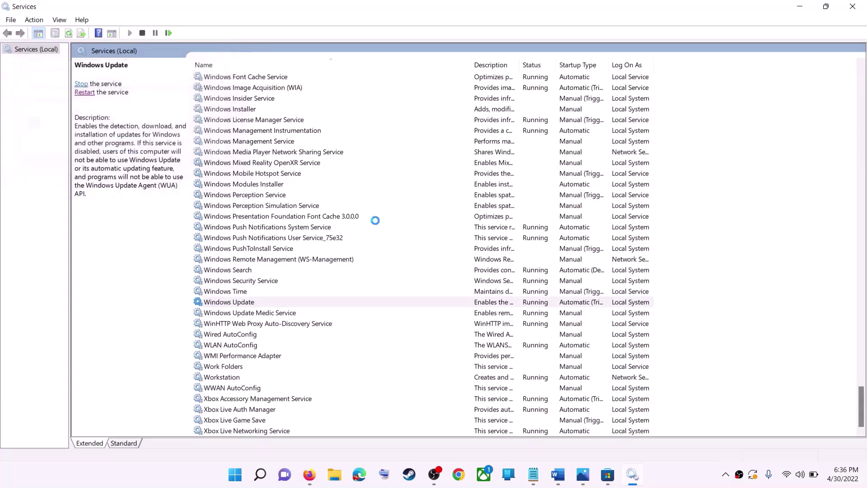
# Keep the Microsoft Store Install Service's startup type at Automatic, restart the service, and leave the Services window
pyautogui.click(278, 230)
pyautogui.press('m')
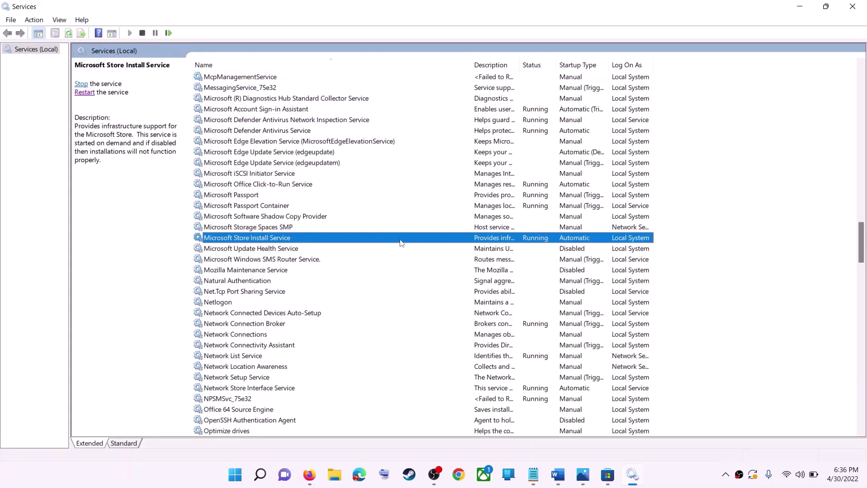
pyautogui.doubleClick(402, 243)
pyautogui.click(444, 223)
pyautogui.click(406, 240)
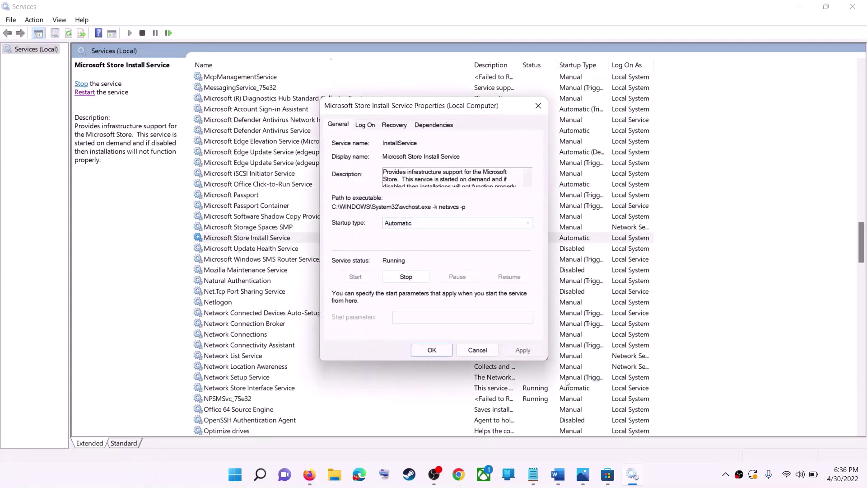
pyautogui.click(392, 289)
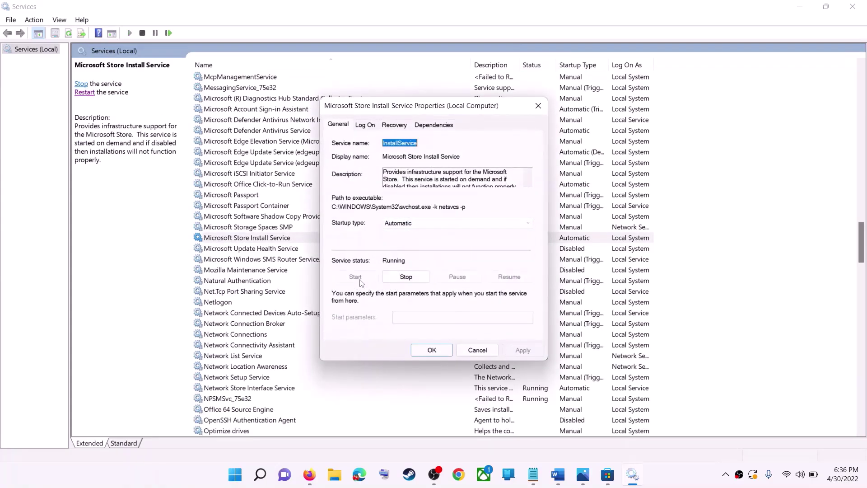
pyautogui.click(431, 350)
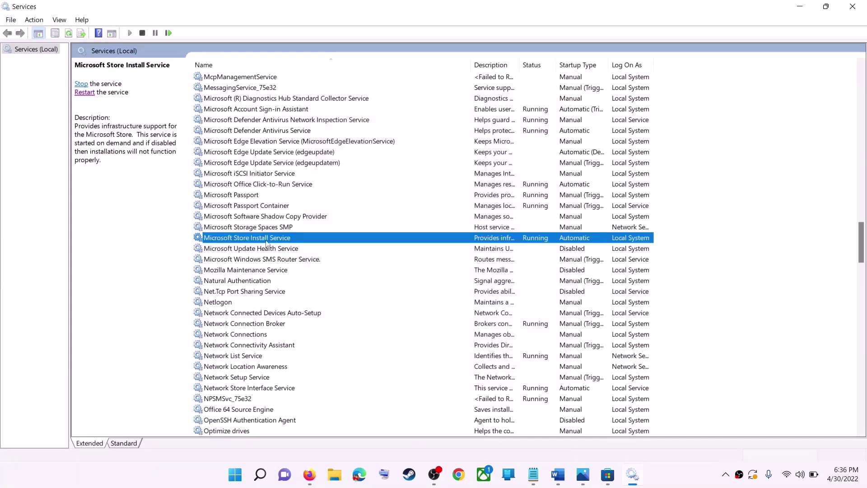
pyautogui.click(80, 92)
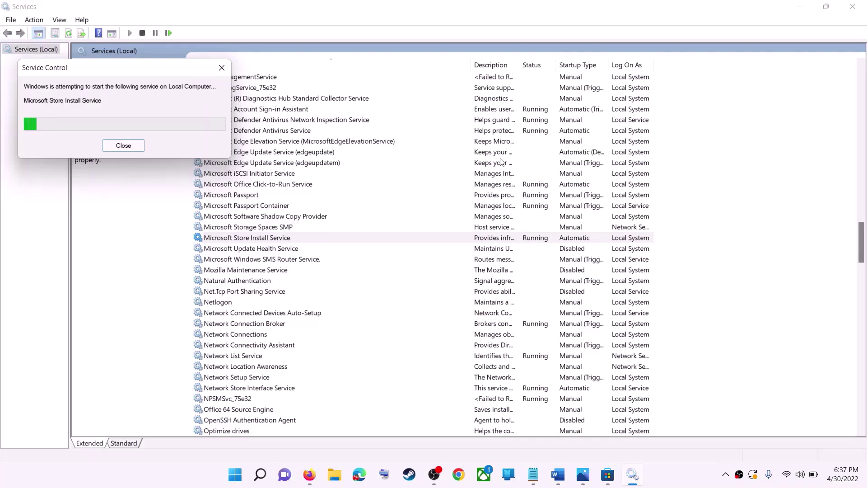
pyautogui.click(858, 10)
# Read on in the Word notes to Step 8 and highlight "Update Windows"
pyautogui.scroll(-5, 244, 298)
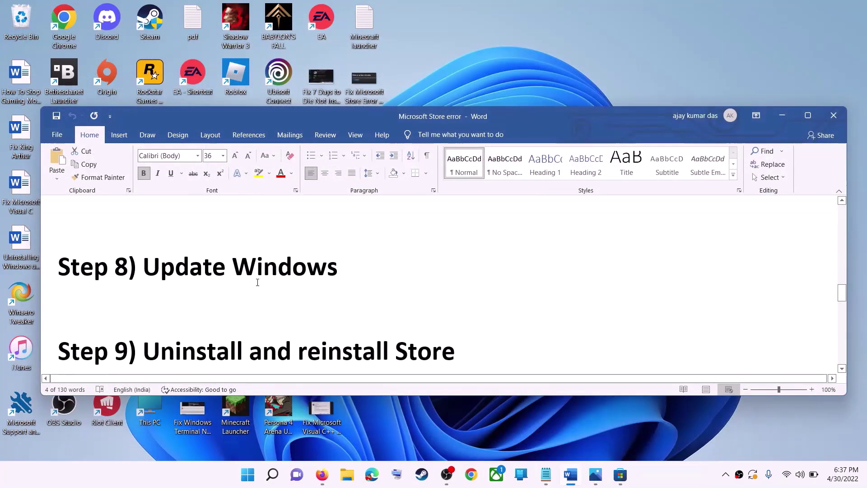
pyautogui.scroll(1, 257, 283)
pyautogui.moveTo(391, 297); pyautogui.dragTo(144, 295)
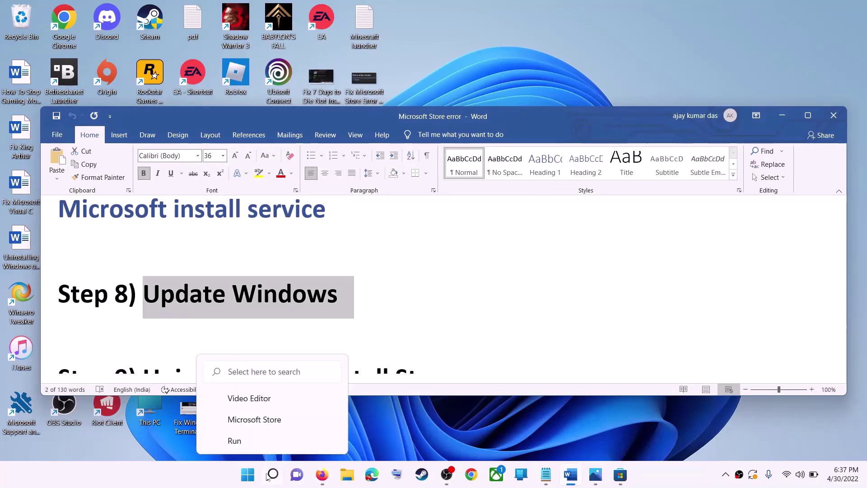
# Open the Windows Update page in Settings to check for pending updates, and minimize Settings
pyautogui.click(248, 475)
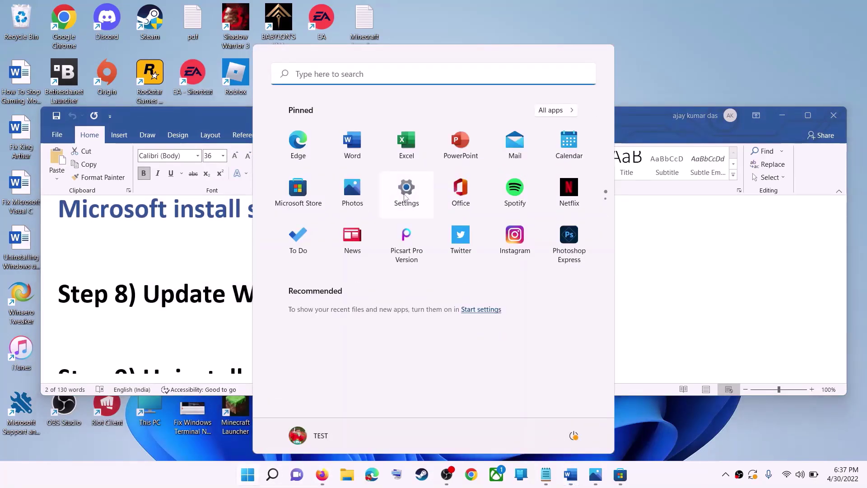
pyautogui.click(405, 196)
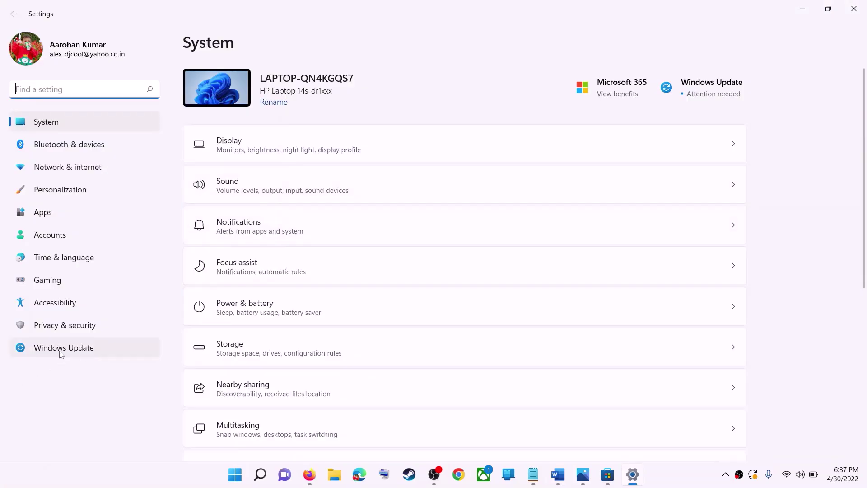
pyautogui.click(96, 350)
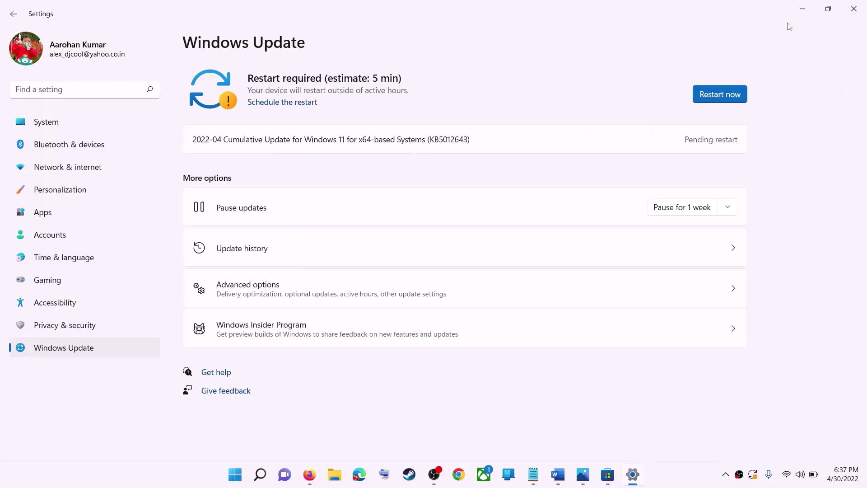
pyautogui.click(803, 8)
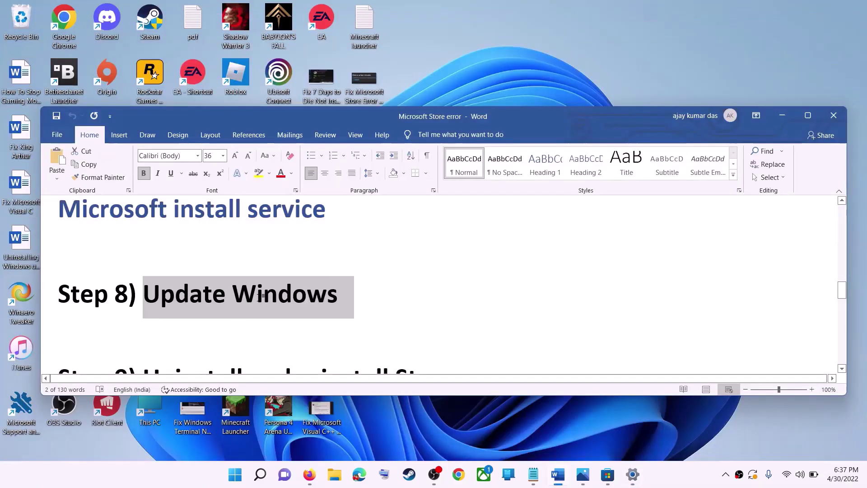
# Copy the Step 9 command that removes the WindowsStore package for all users from the Word notes
pyautogui.scroll(-3, 248, 311)
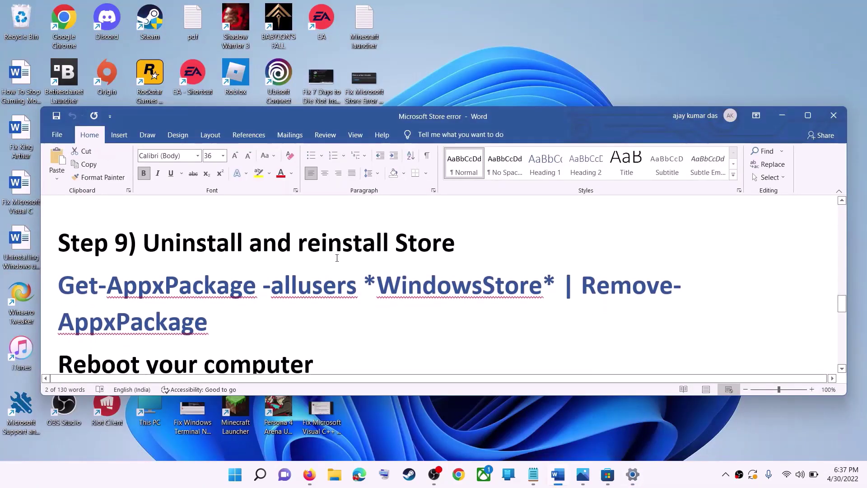
pyautogui.tripleClick(91, 296)
pyautogui.rightClick(137, 305)
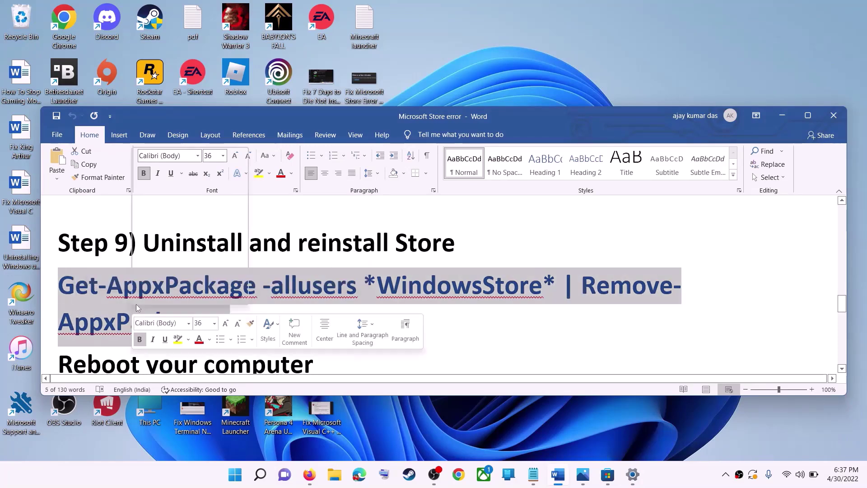
pyautogui.click(174, 170)
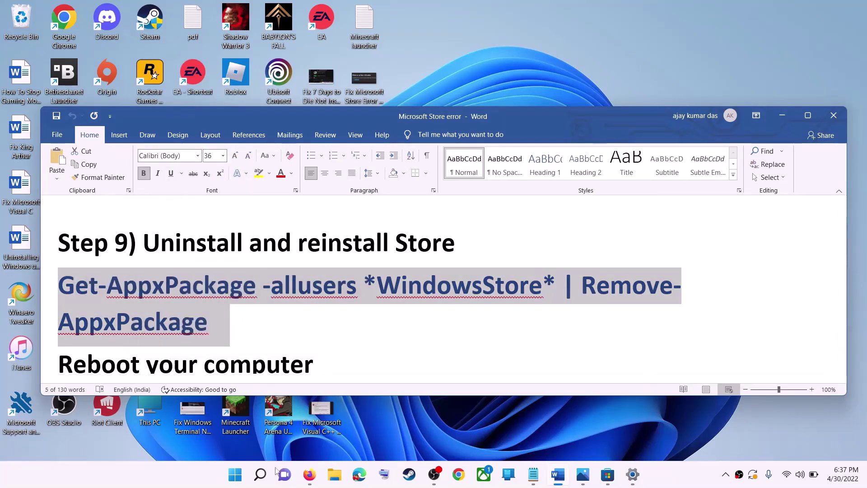
# Open Windows PowerShell as administrator and run Get-AppxPackage -allusers *WindowsStore* | Remove-AppxPackage
pyautogui.click(236, 476)
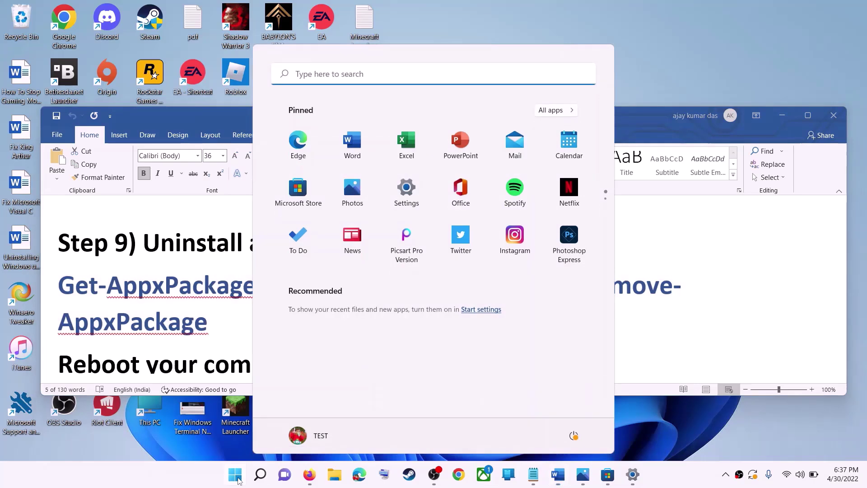
pyautogui.write('powe')
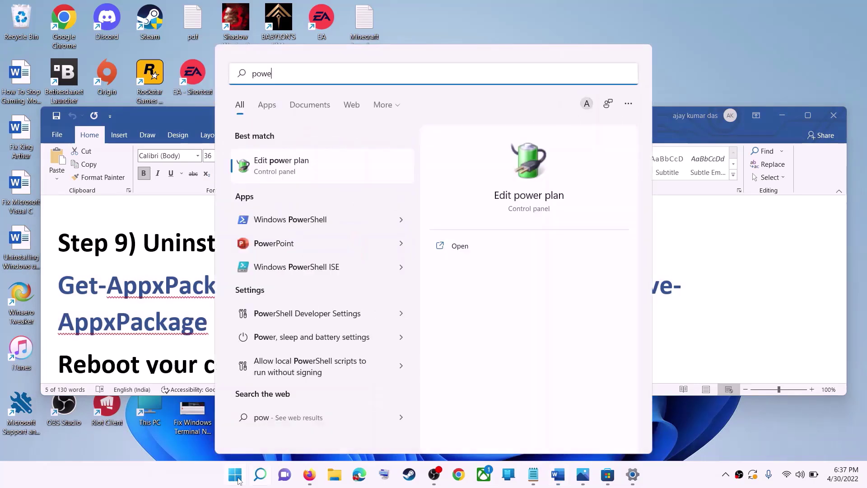
pyautogui.write('rshell')
pyautogui.rightClick(280, 168)
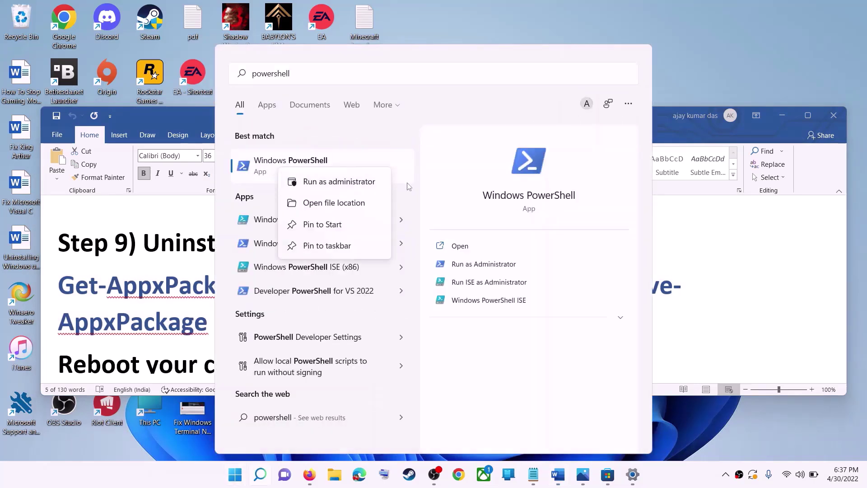
pyautogui.click(352, 182)
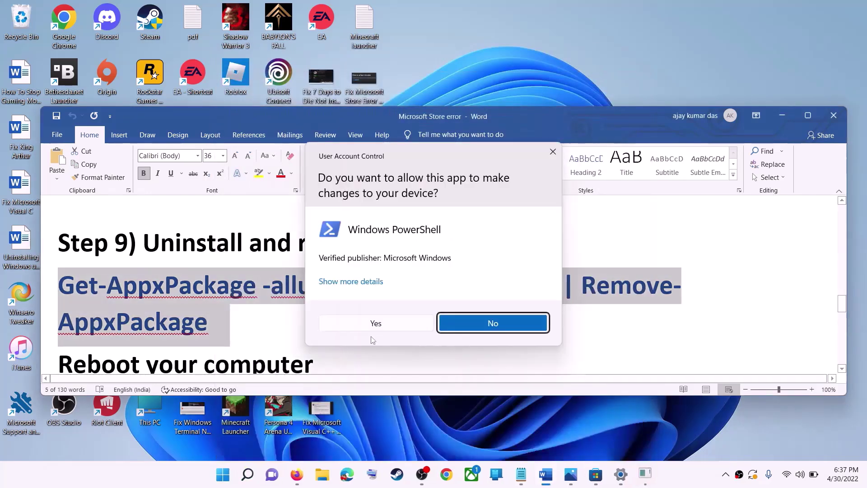
pyautogui.click(373, 324)
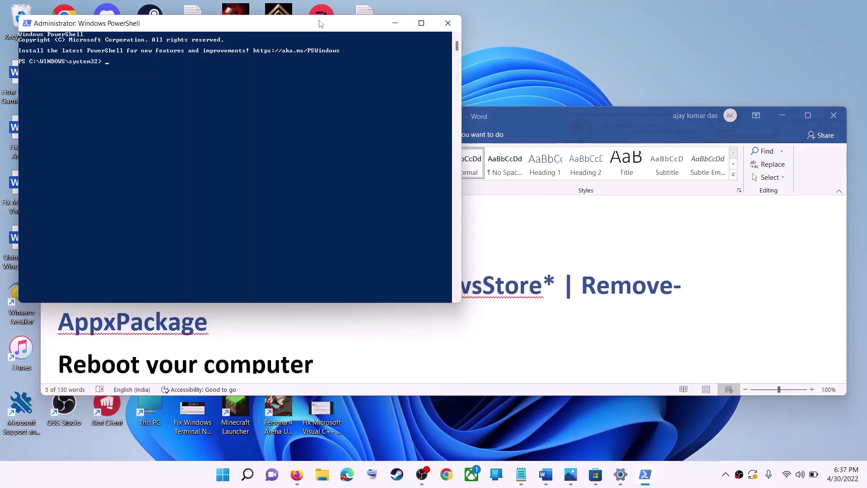
pyautogui.hotkey('ctrl', 'v')
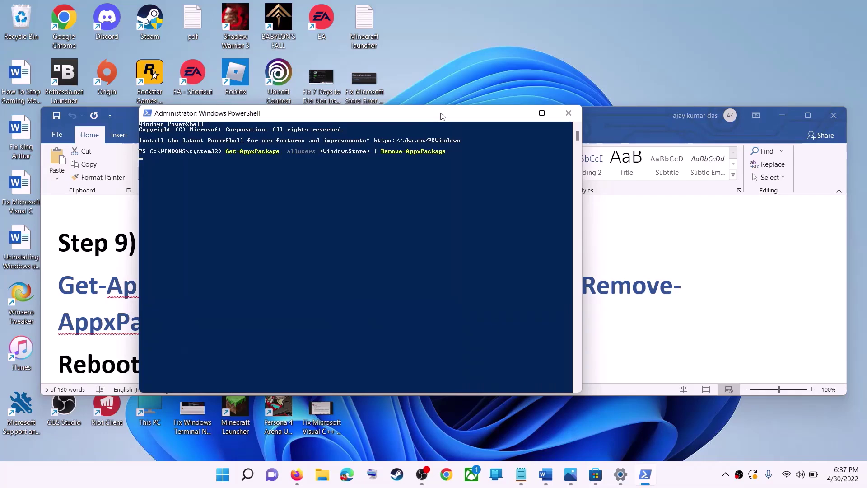
pyautogui.press('Return')
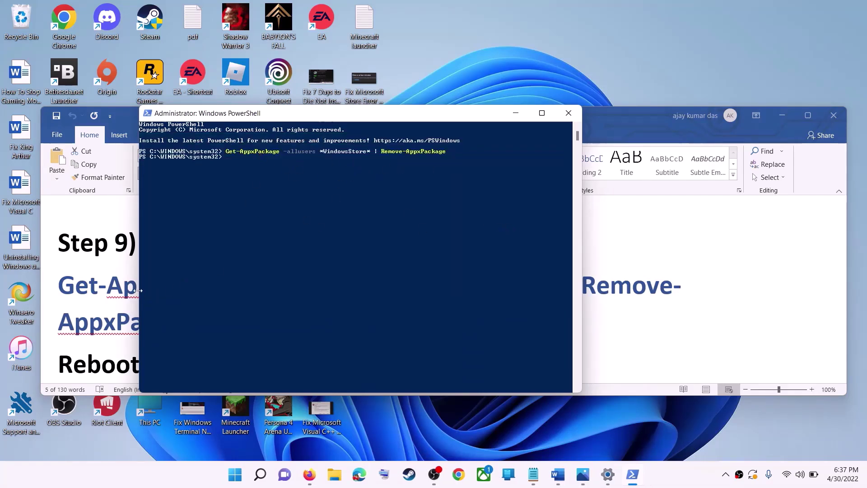
# Highlight "Reboot your computer" in the Word notes and view the Windows restart options without restarting
pyautogui.click(118, 293)
pyautogui.scroll(-1, 180, 319)
pyautogui.tripleClick(388, 310)
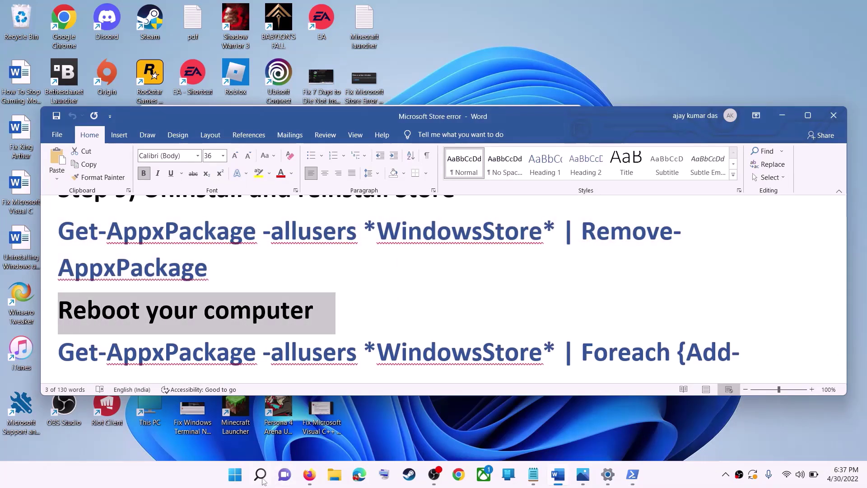
pyautogui.press('super')
pyautogui.click(574, 435)
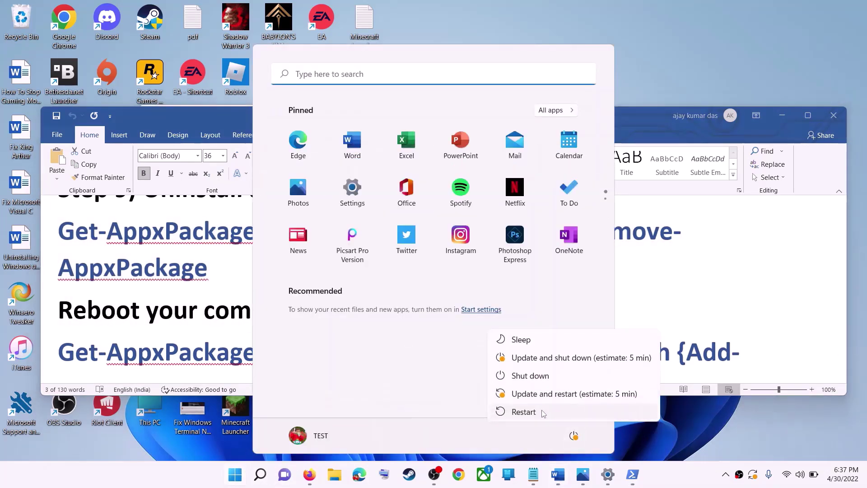
pyautogui.press('Escape')
pyautogui.press('Escape')
# Search Windows for "powershell" and open another Windows PowerShell window as administrator
pyautogui.scroll(-1, 136, 325)
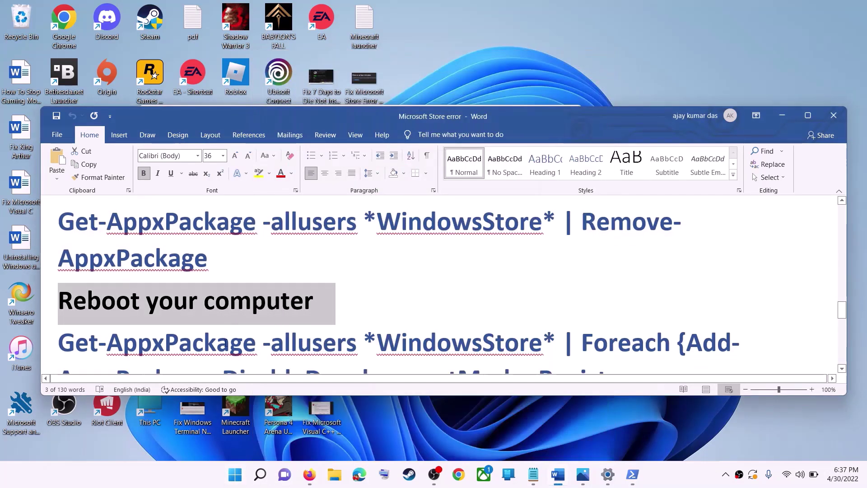
pyautogui.click(233, 482)
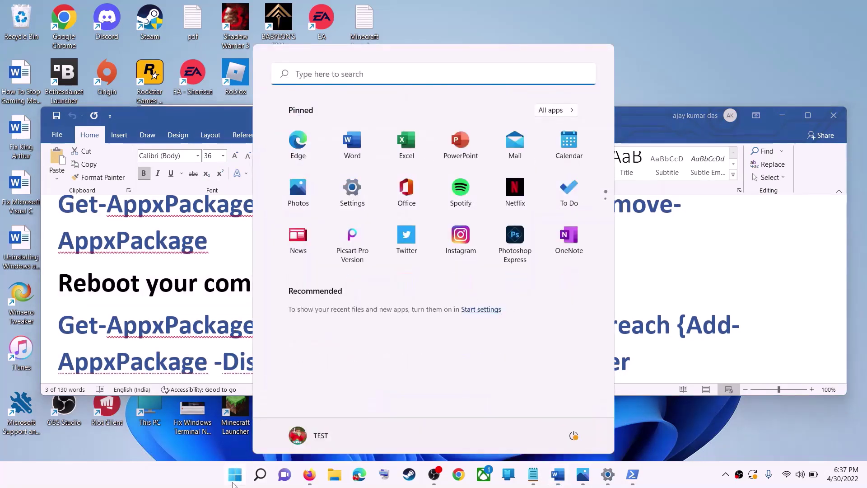
pyautogui.write('powers')
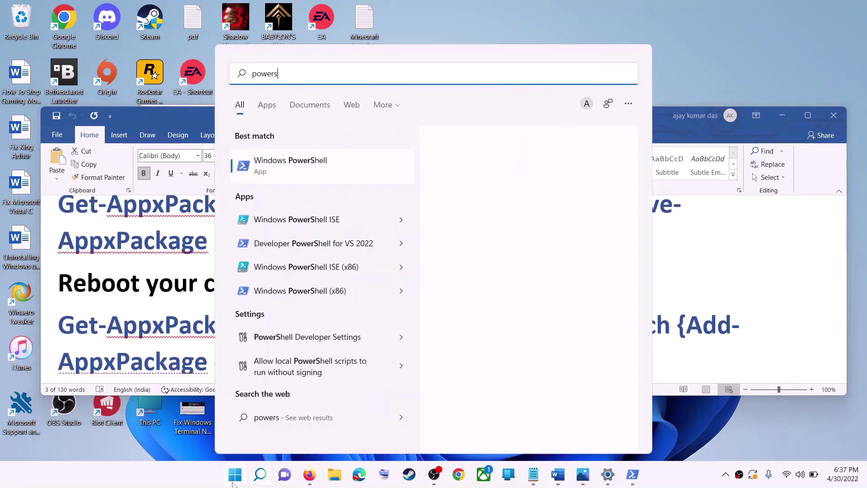
pyautogui.write('hell')
pyautogui.rightClick(306, 168)
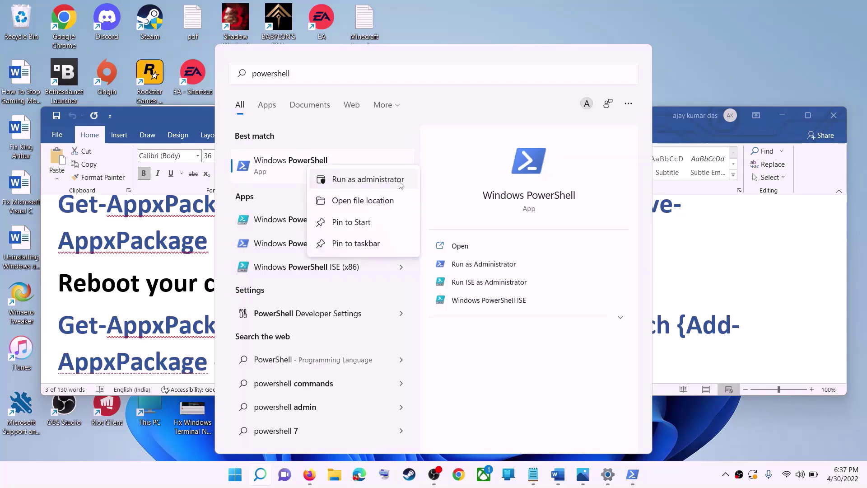
pyautogui.click(374, 181)
pyautogui.click(392, 322)
# Copy the full Foreach {Add-AppxPackage ...} command that reinstalls the Store from Step 9 of the Word notes
pyautogui.click(560, 271)
pyautogui.scroll(-2, 560, 271)
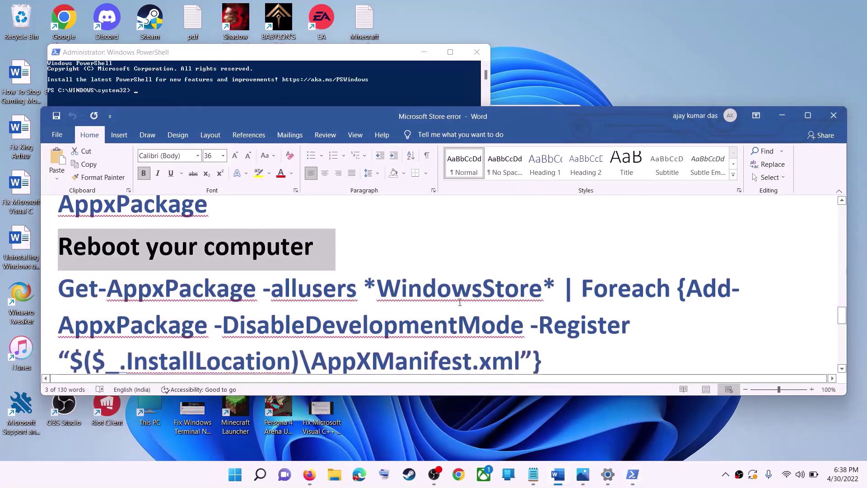
pyautogui.moveTo(562, 341); pyautogui.dragTo(58, 270)
pyautogui.rightClick(101, 290)
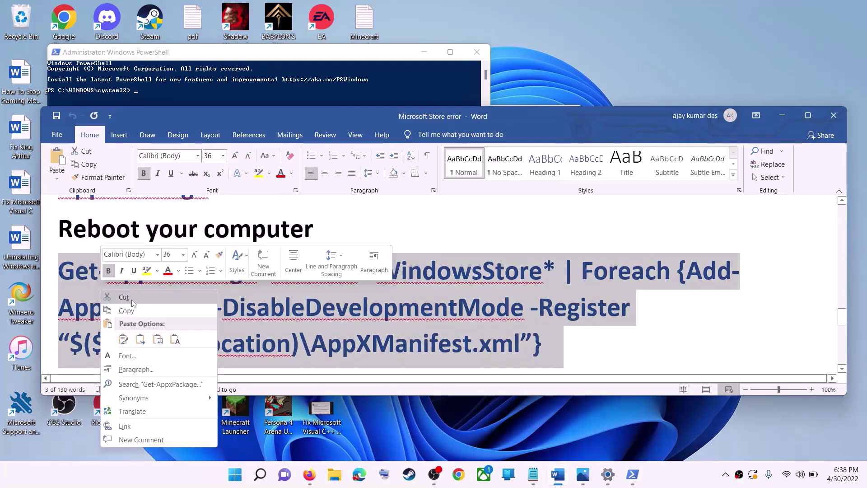
pyautogui.click(131, 310)
# Run Get-AppxPackage -allusers *WindowsStore* | Foreach {Add-AppxPackage -DisableDevelopmentMode -Register “$($_.InstallLocation)\AppXManifest.xml”} in the new administrator PowerShell window
pyautogui.hotkey('alt', 'Tab')
pyautogui.click(262, 184)
pyautogui.rightClick(262, 184)
pyautogui.press('Return')
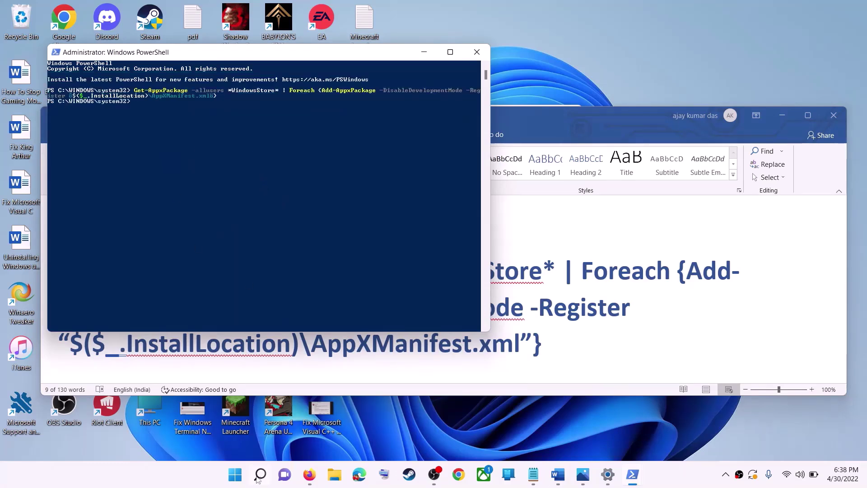
# Search Windows for "store" and open the Microsoft Store
pyautogui.click(236, 476)
pyautogui.write('s')
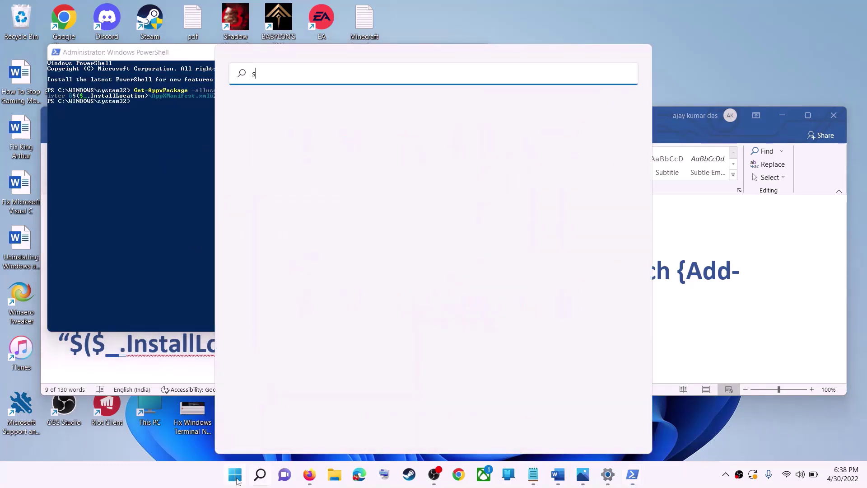
pyautogui.write('tore')
pyautogui.press('Return')
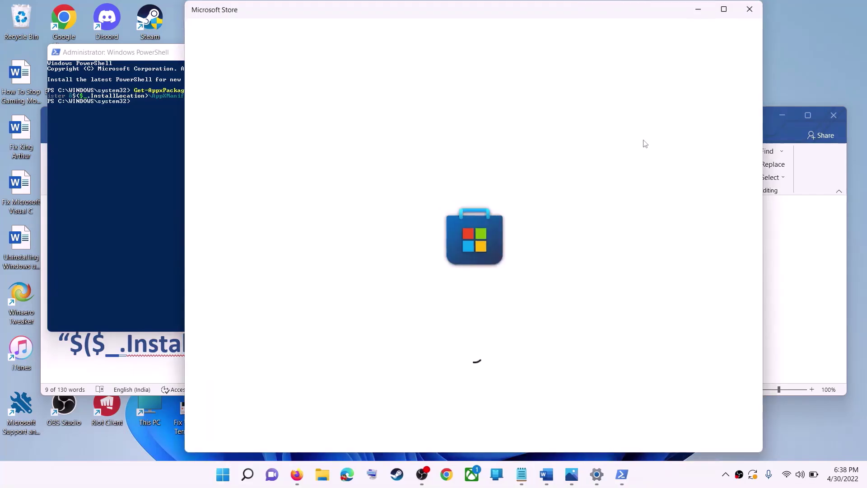
# Read on in the Word notes to Step 10 and highlight "Try installing to C drive/Different Drive"
pyautogui.click(822, 290)
pyautogui.scroll(-2, 303, 304)
pyautogui.scroll(-3, 302, 304)
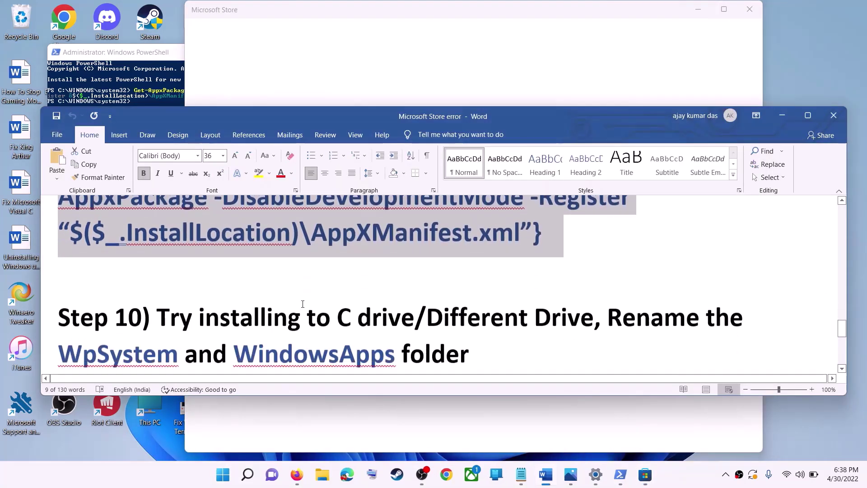
pyautogui.moveTo(192, 263); pyautogui.dragTo(593, 268)
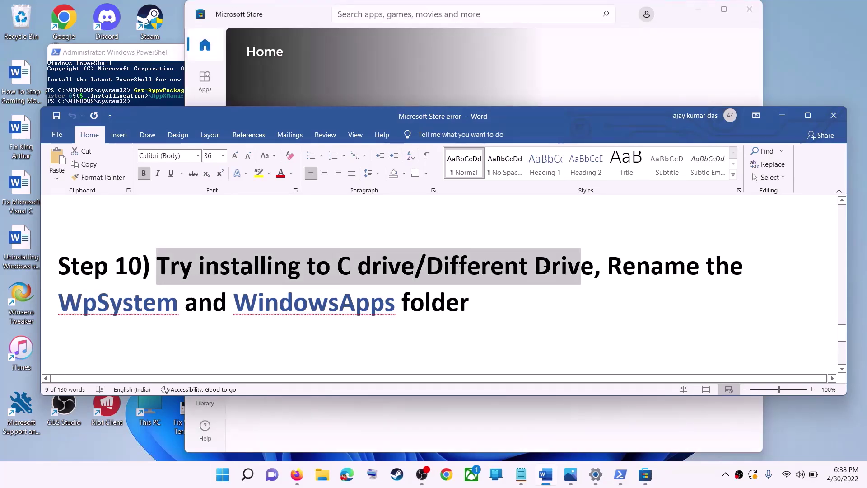
# Switch to Windows Settings and open the Storage page of the System settings
pyautogui.click(224, 476)
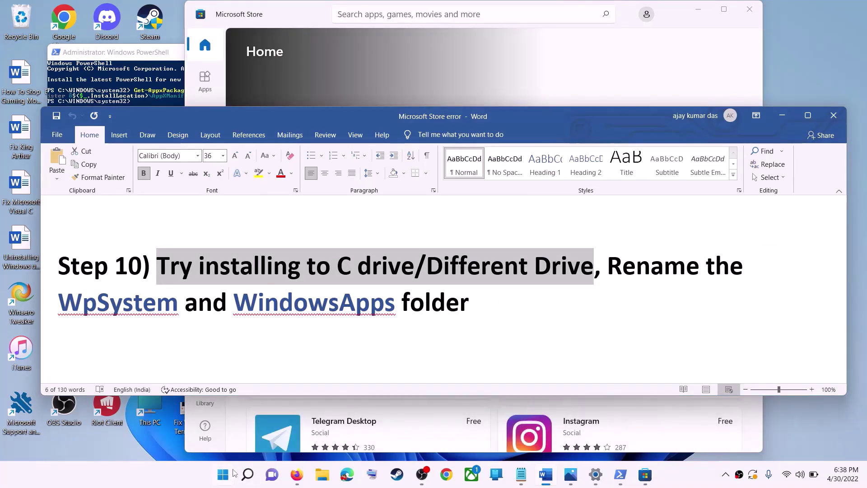
pyautogui.click(395, 198)
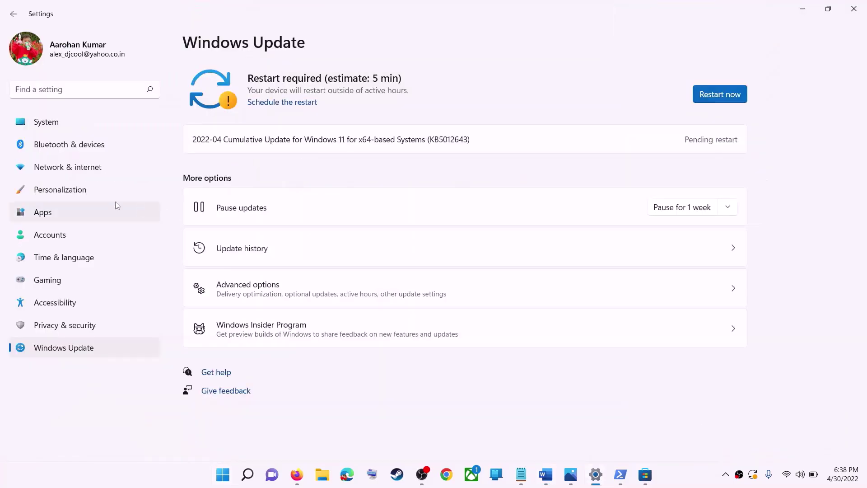
pyautogui.click(56, 127)
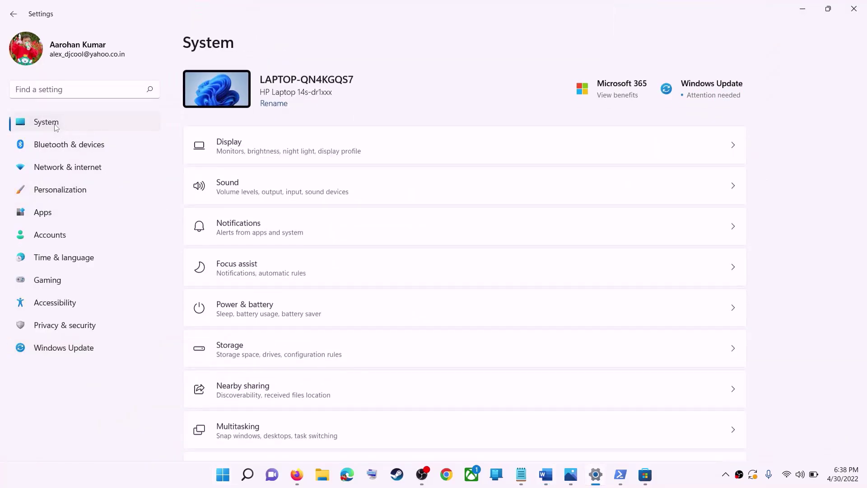
pyautogui.scroll(-2, 270, 311)
pyautogui.scroll(-1, 270, 312)
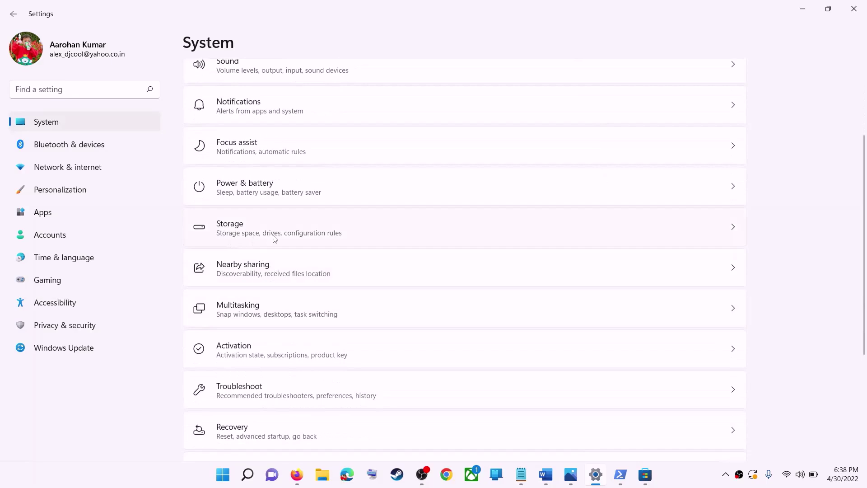
pyautogui.click(247, 234)
pyautogui.scroll(-3, 336, 302)
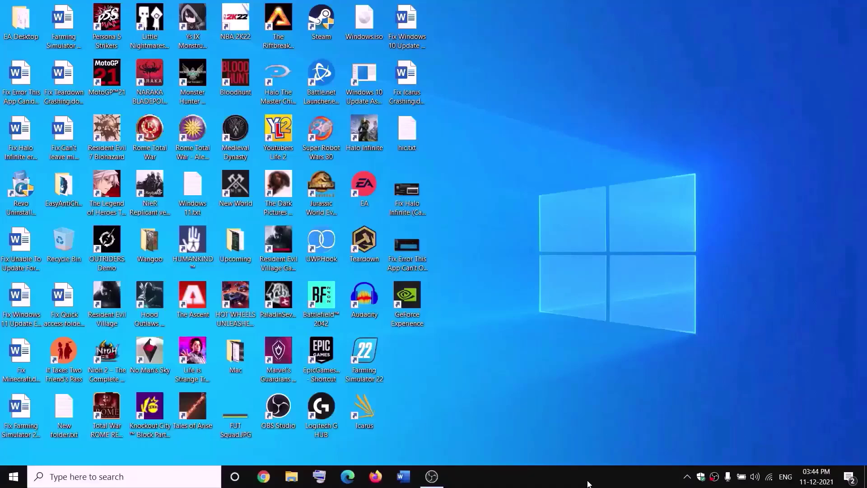
# Open the New Volume (D:) drive in File Explorer and locate the WpSystem folder
pyautogui.click(292, 476)
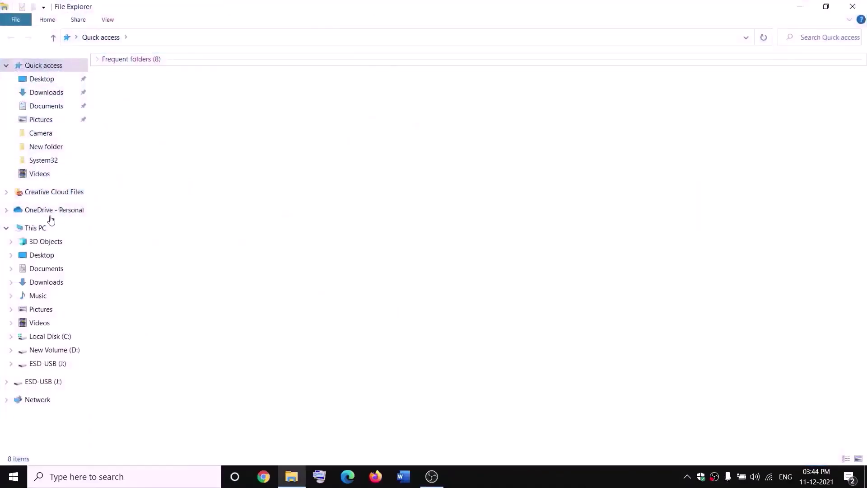
pyautogui.click(35, 229)
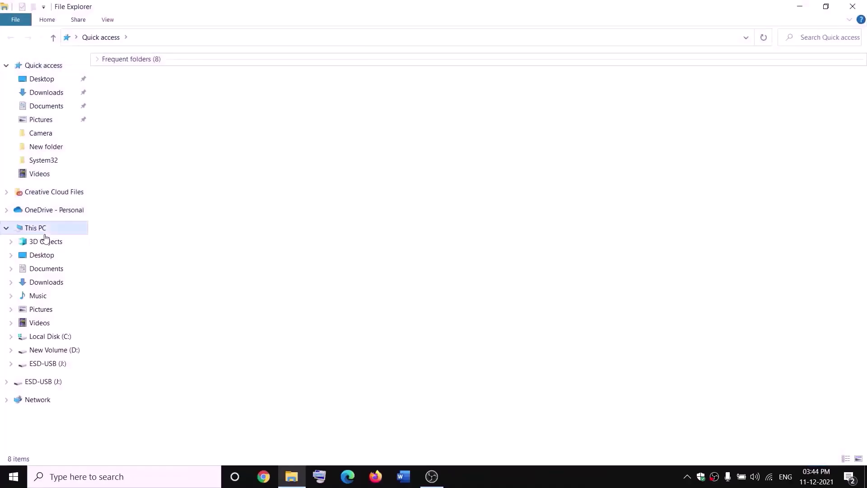
pyautogui.doubleClick(324, 167)
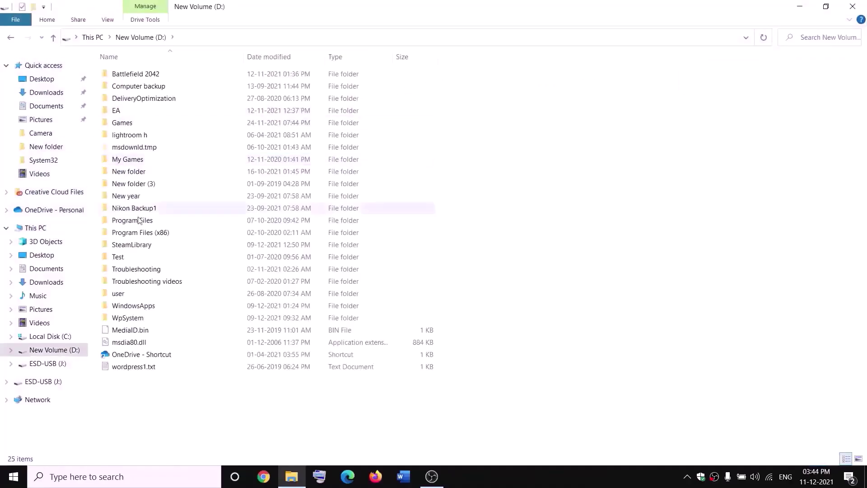
pyautogui.click(135, 318)
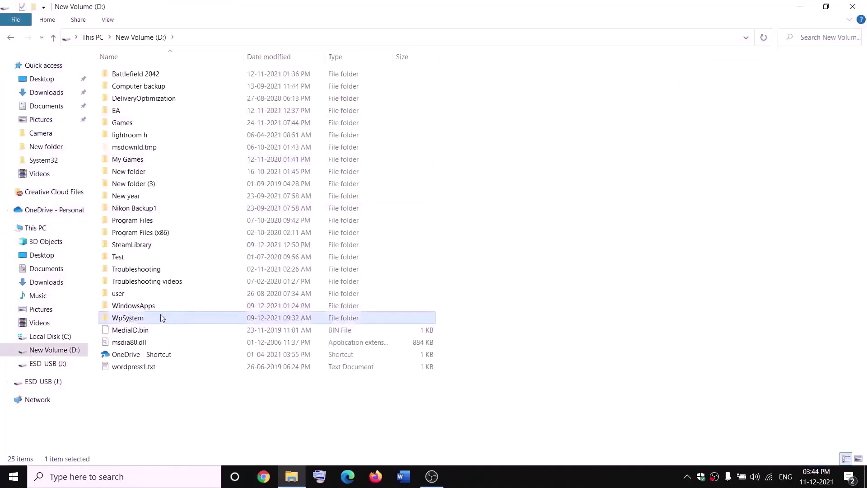
pyautogui.rightClick(142, 322)
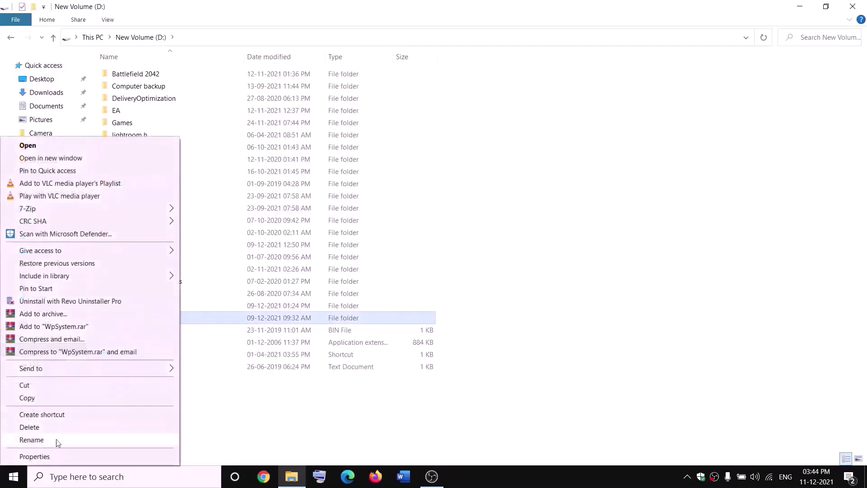
pyautogui.click(275, 413)
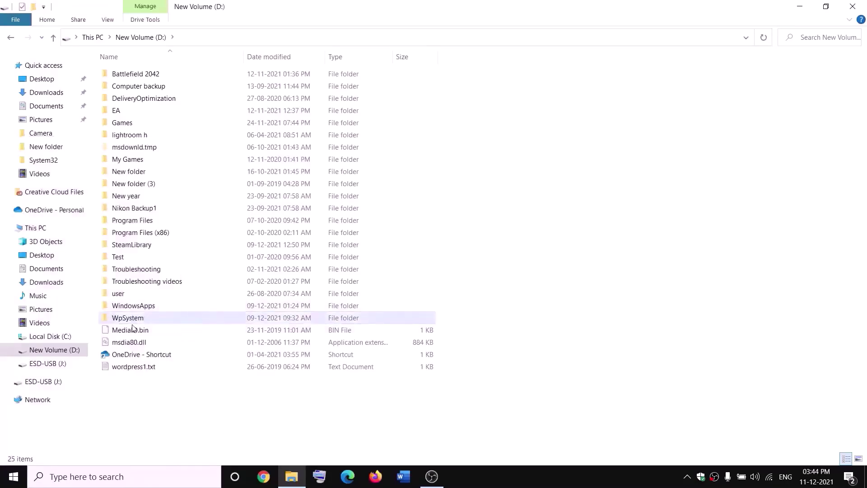
# Open the advanced security settings from the properties of the WpSystem folder
pyautogui.moveTo(123, 319)
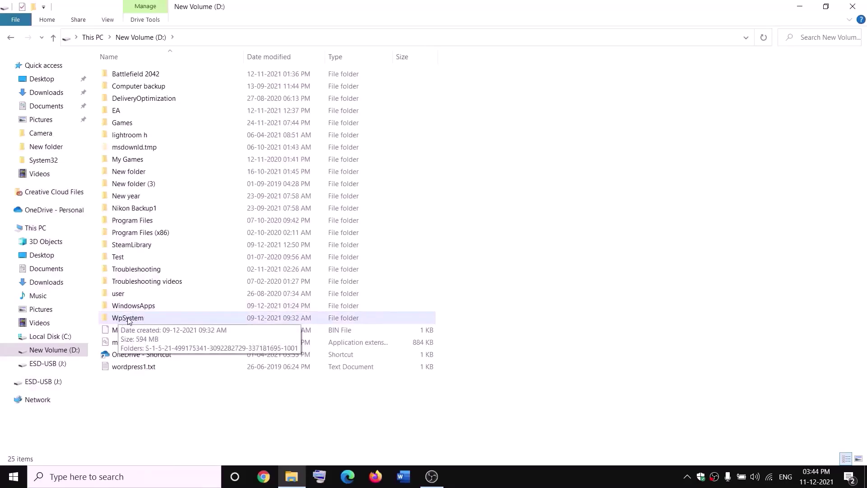
pyautogui.rightClick(127, 319)
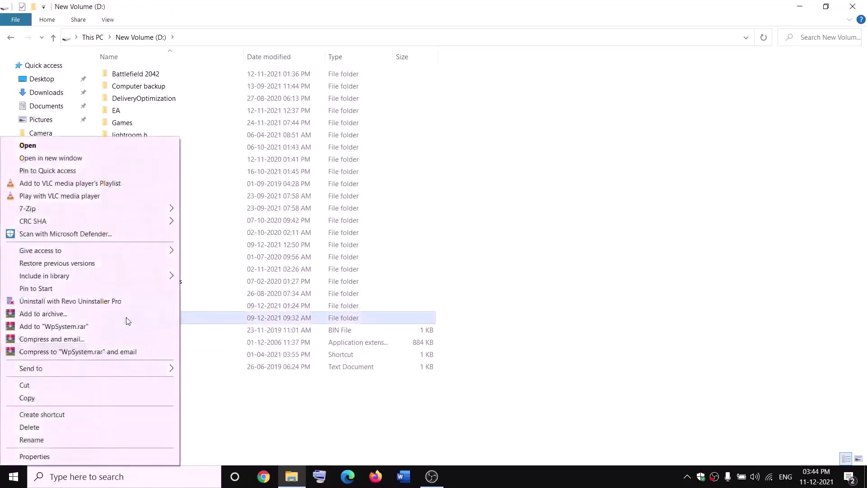
pyautogui.click(35, 456)
pyautogui.moveTo(257, 200); pyautogui.dragTo(371, 126)
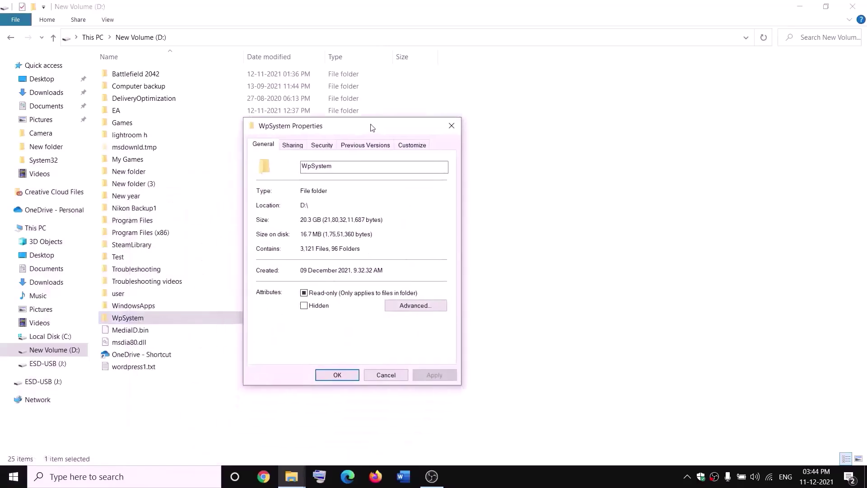
pyautogui.click(322, 145)
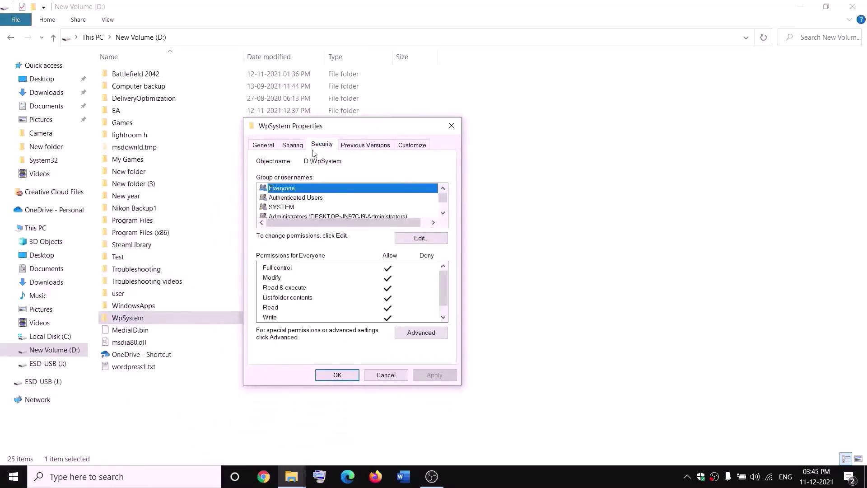
pyautogui.click(425, 334)
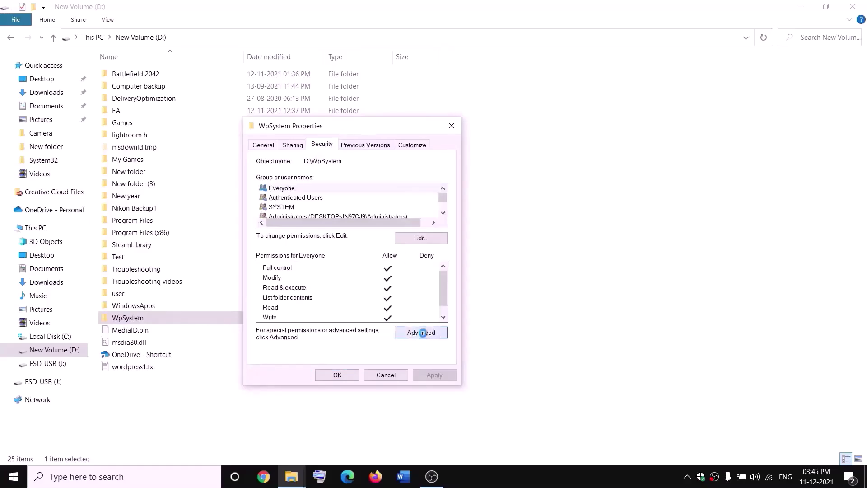
# Change the owner of the WpSystem folder to "everyone", checking the name before accepting it
pyautogui.click(319, 140)
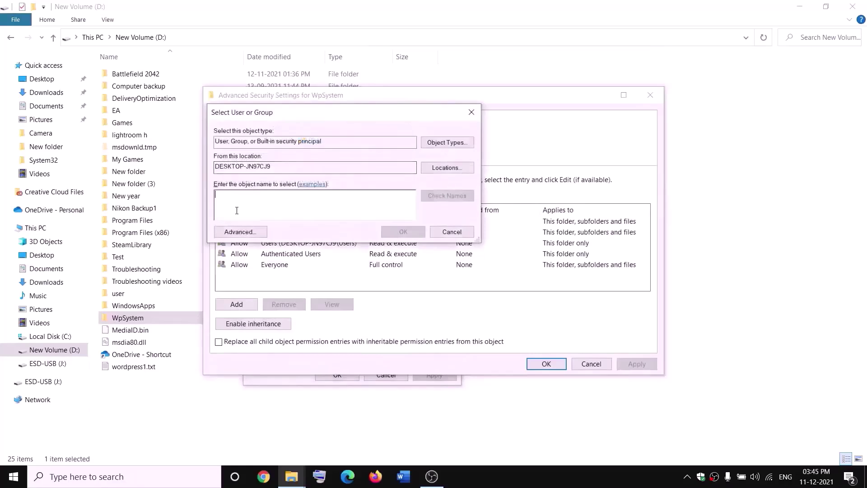
pyautogui.press('BackSpace')
pyautogui.write('everyone')
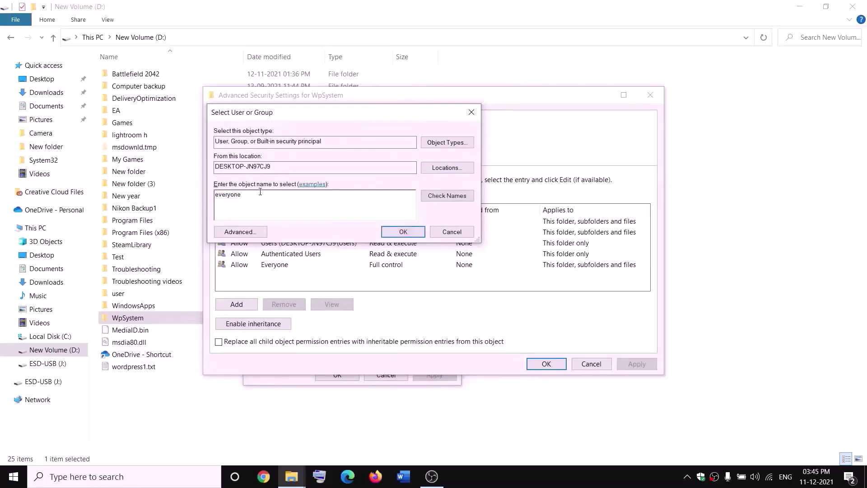
pyautogui.moveTo(261, 192); pyautogui.dragTo(204, 205)
pyautogui.click(452, 202)
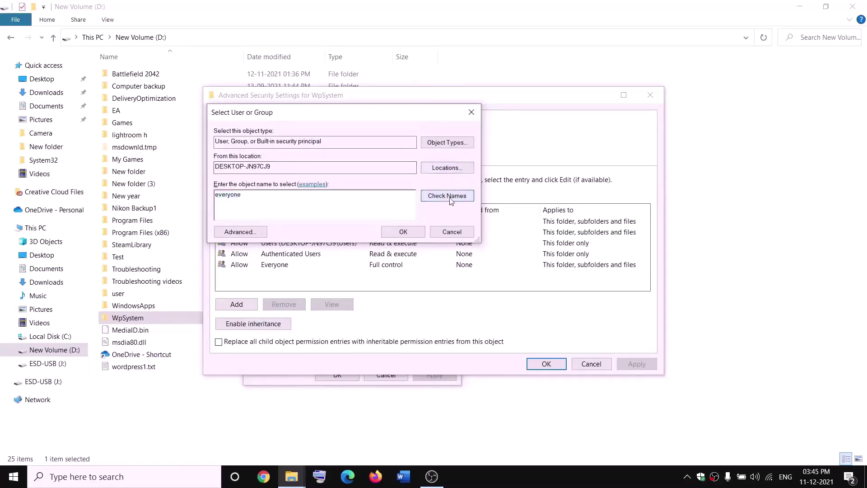
pyautogui.click(404, 232)
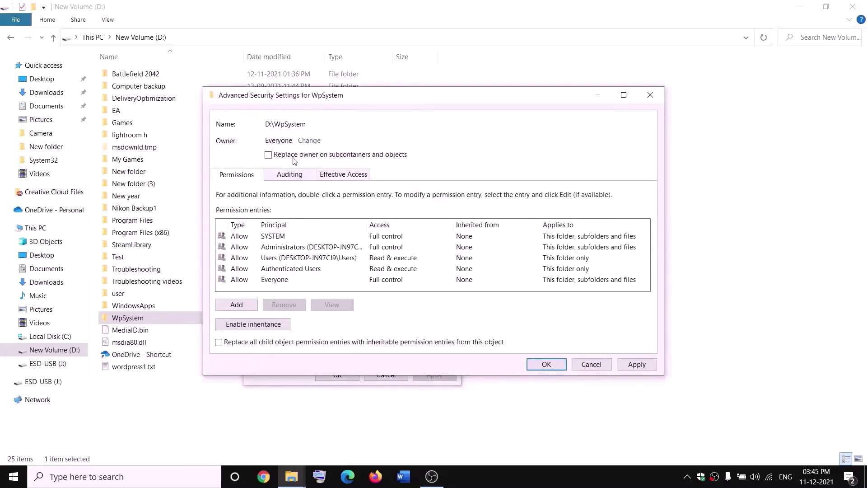
# Enable replacing the owner on subcontainers and objects of WpSystem, apply the ownership change and close the folder's properties
pyautogui.click(268, 155)
pyautogui.click(653, 365)
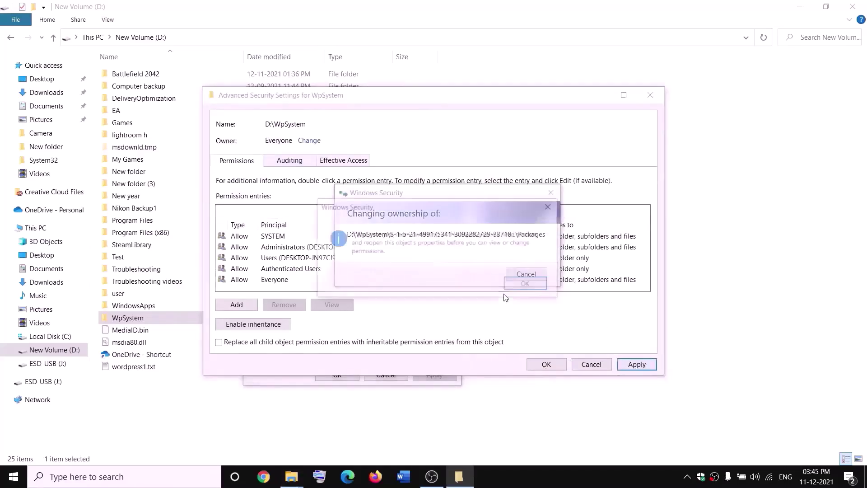
pyautogui.click(518, 286)
pyautogui.click(337, 374)
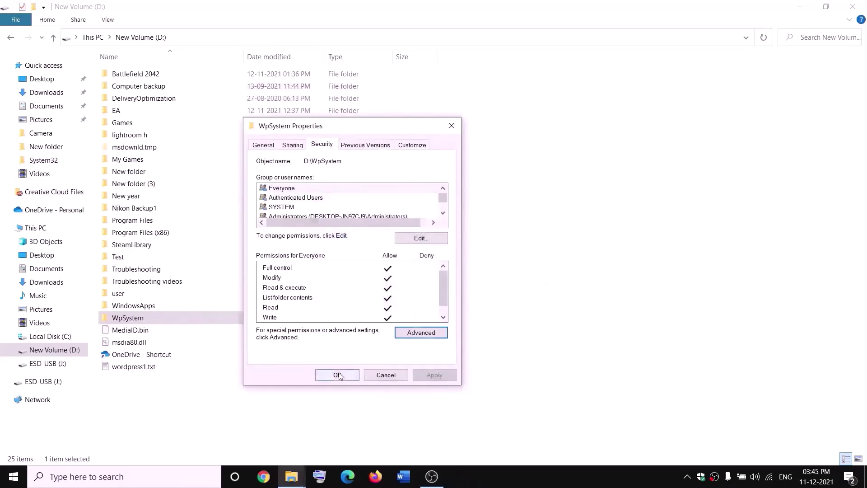
# Reopen the advanced security settings of WpSystem and add a permission entry with "everyone" as its principal
pyautogui.rightClick(130, 321)
pyautogui.click(51, 455)
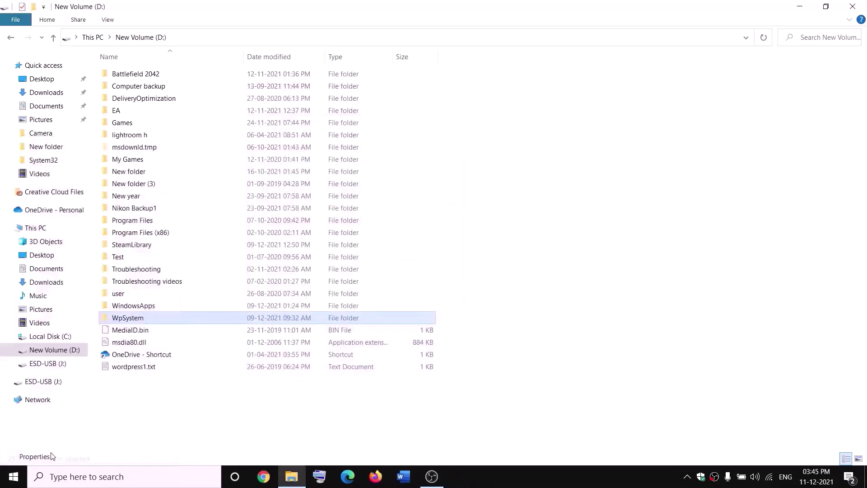
pyautogui.click(318, 165)
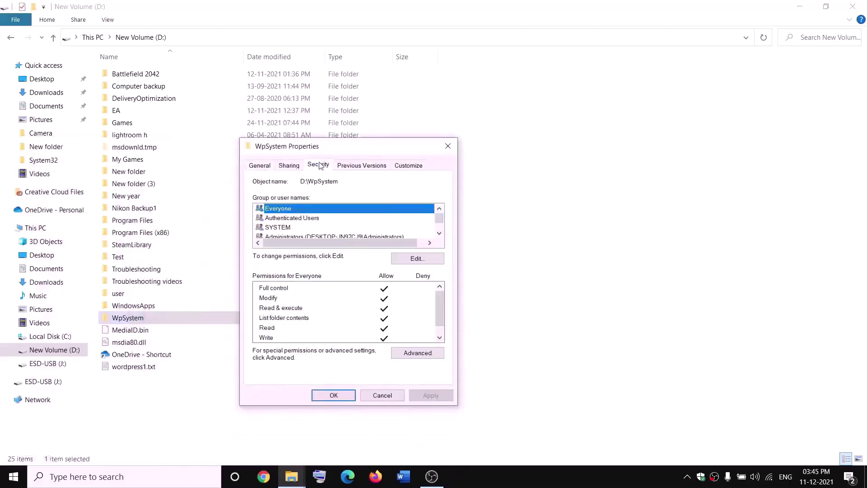
pyautogui.click(417, 352)
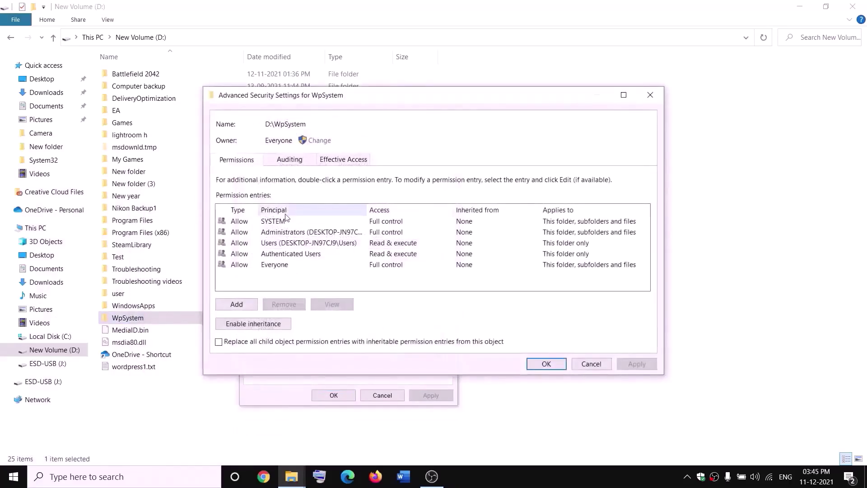
pyautogui.click(238, 305)
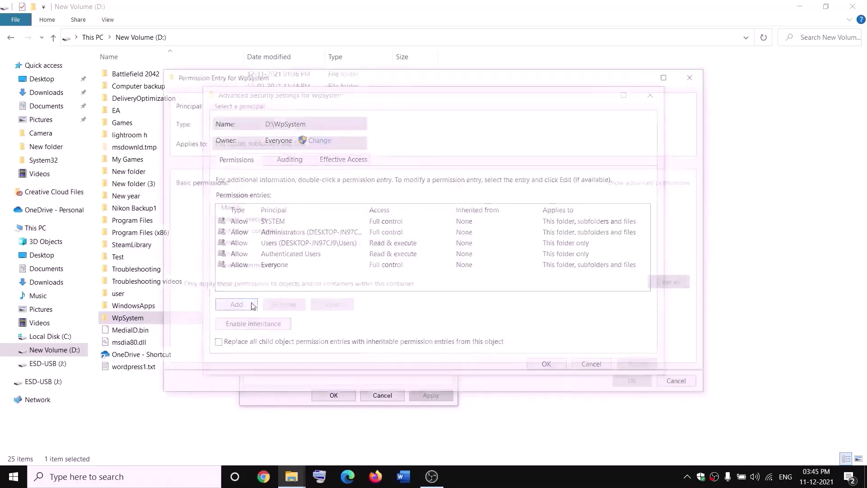
pyautogui.click(237, 105)
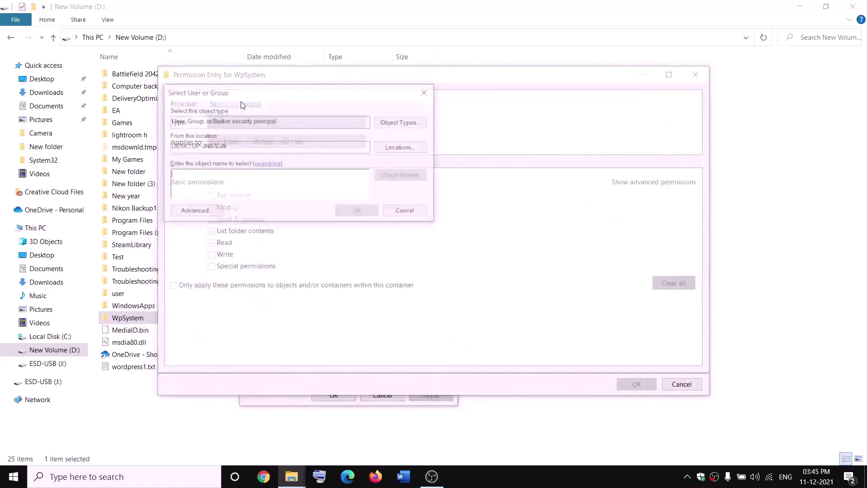
pyautogui.write('everyone')
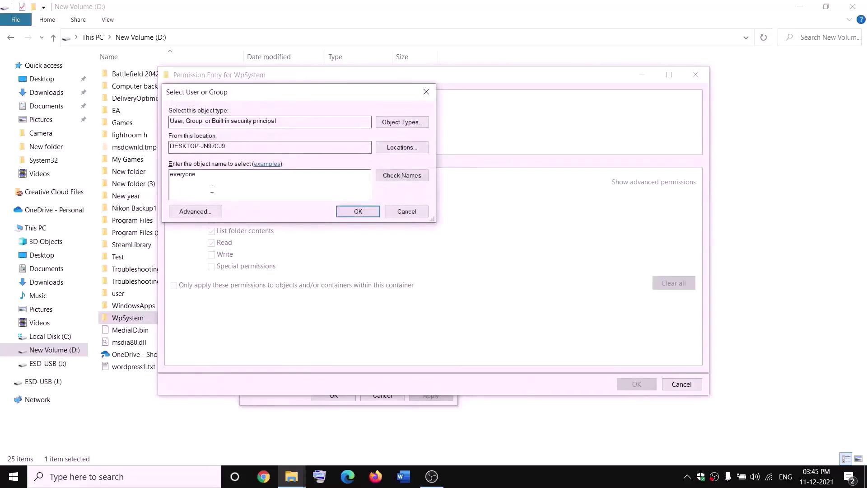
pyautogui.click(402, 176)
pyautogui.click(359, 211)
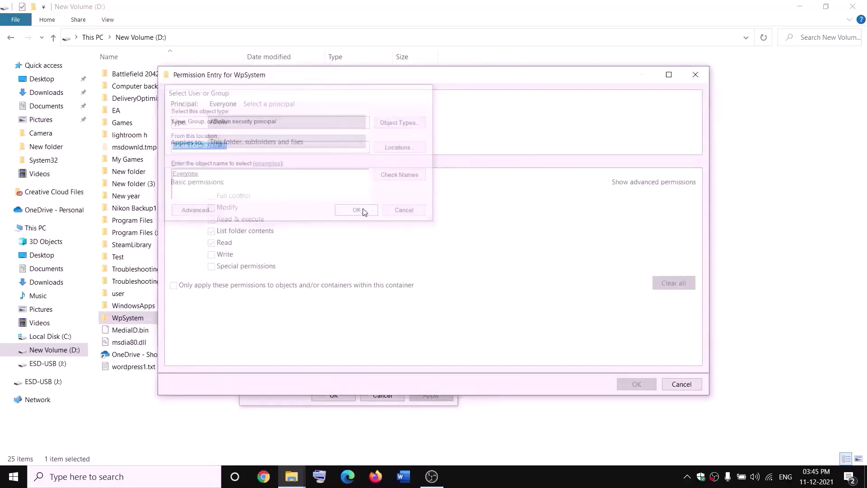
# Allow Everyone full control of the WpSystem folder, save the permission entry and close the folder's properties
pyautogui.click(212, 196)
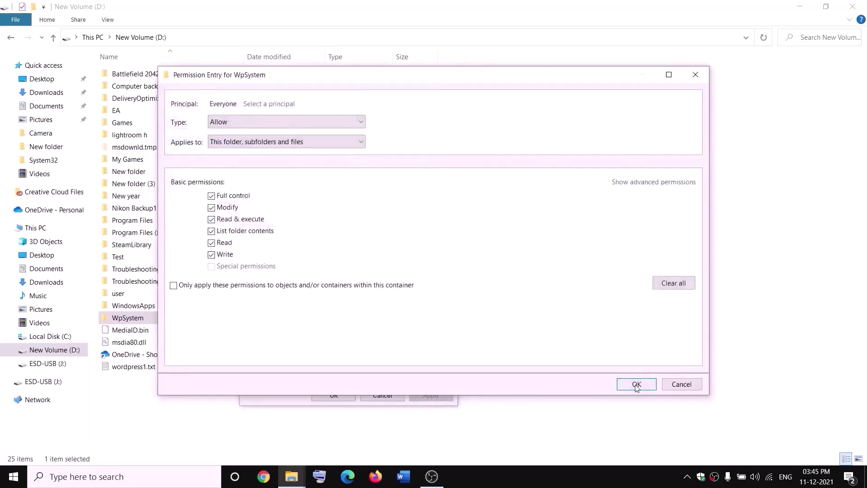
pyautogui.click(653, 385)
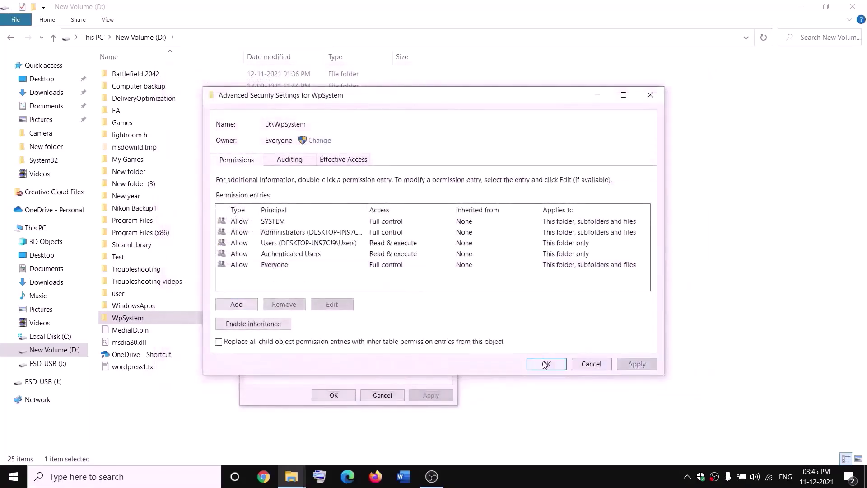
pyautogui.click(547, 364)
pyautogui.click(333, 395)
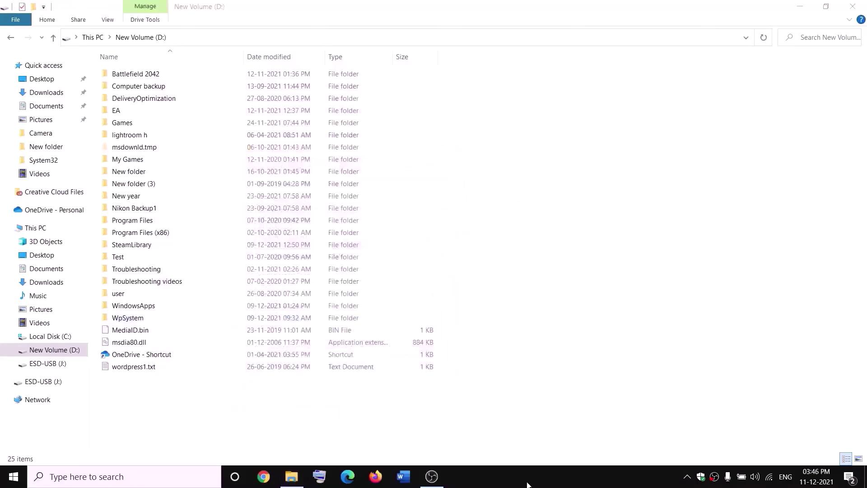
# Open the WpSystem folder's name for editing and place the text cursor at the end of the name
pyautogui.rightClick(127, 318)
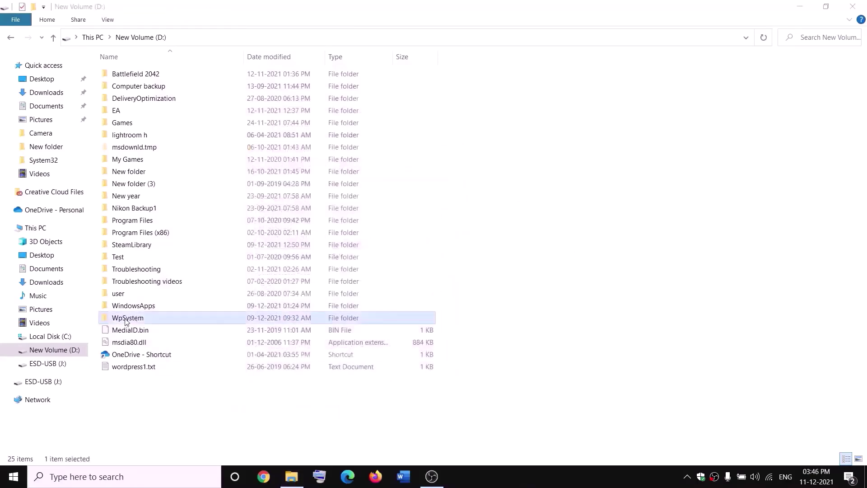
pyautogui.click(36, 443)
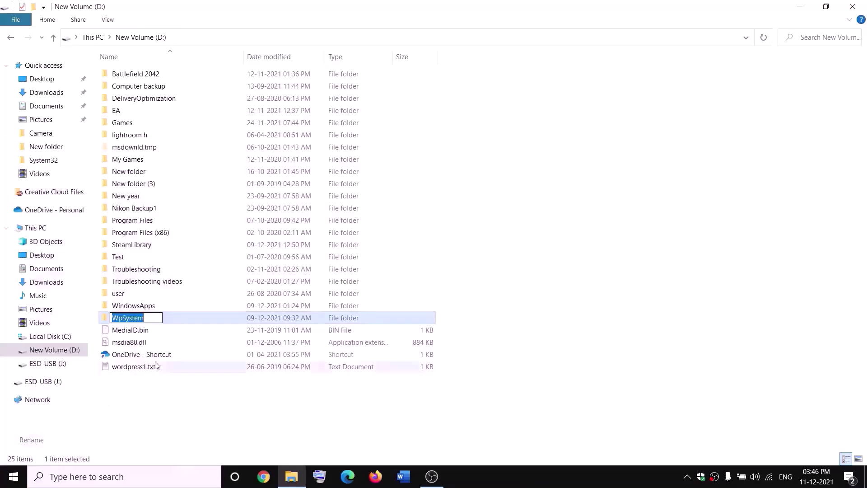
pyautogui.press('End')
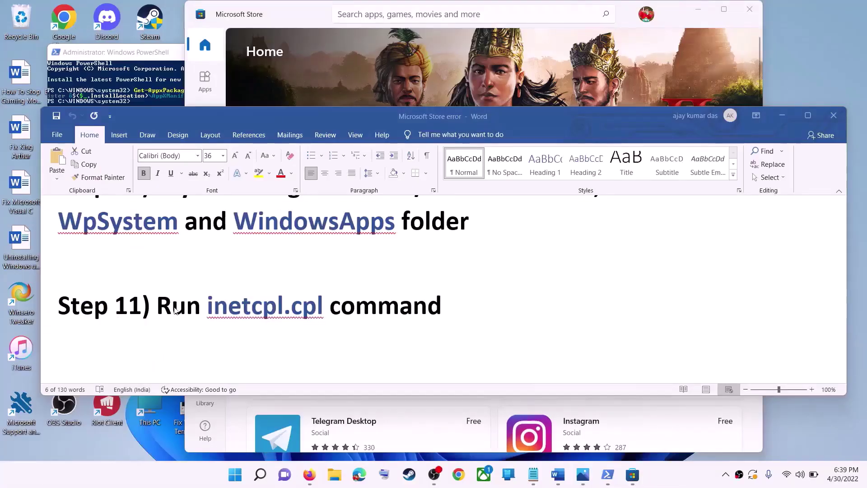
# Find the inetcpl.cpl control panel item with a Windows search and open Internet Properties
pyautogui.moveTo(175, 310); pyautogui.dragTo(398, 309)
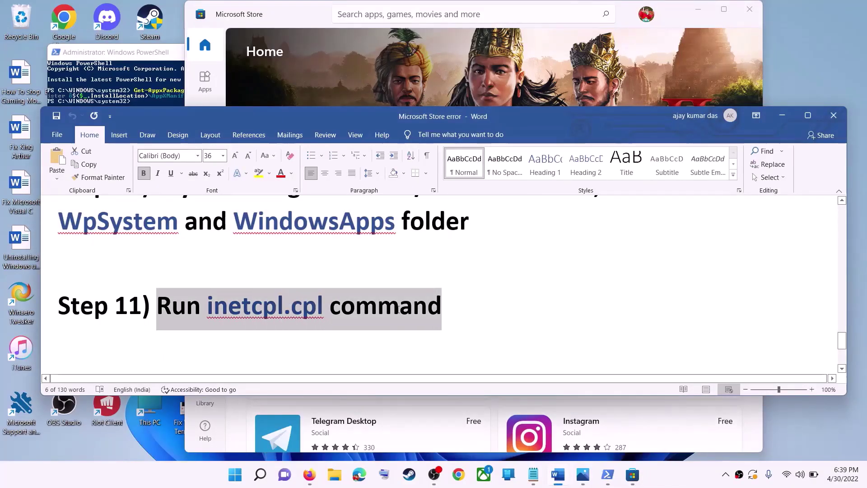
pyautogui.click(236, 475)
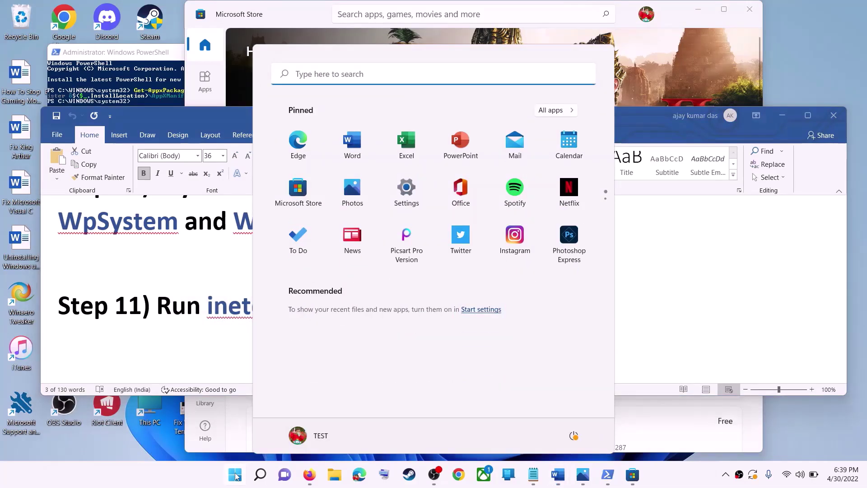
pyautogui.write('inetc')
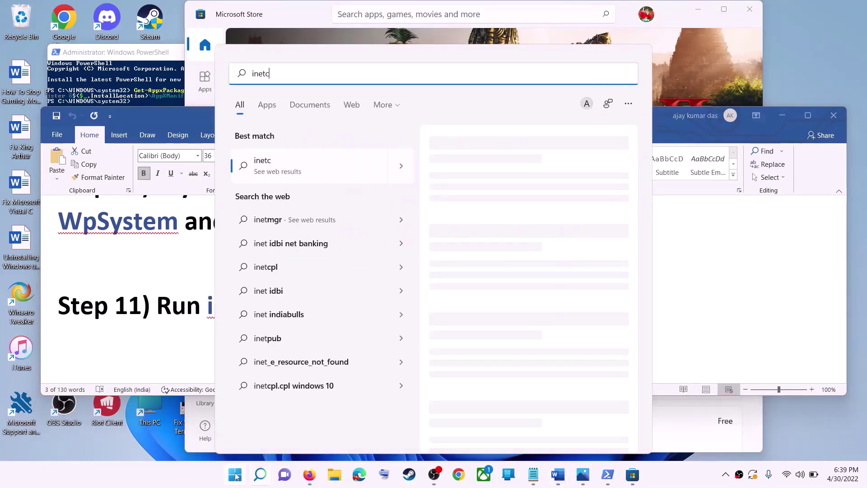
pyautogui.write('pl.cpl')
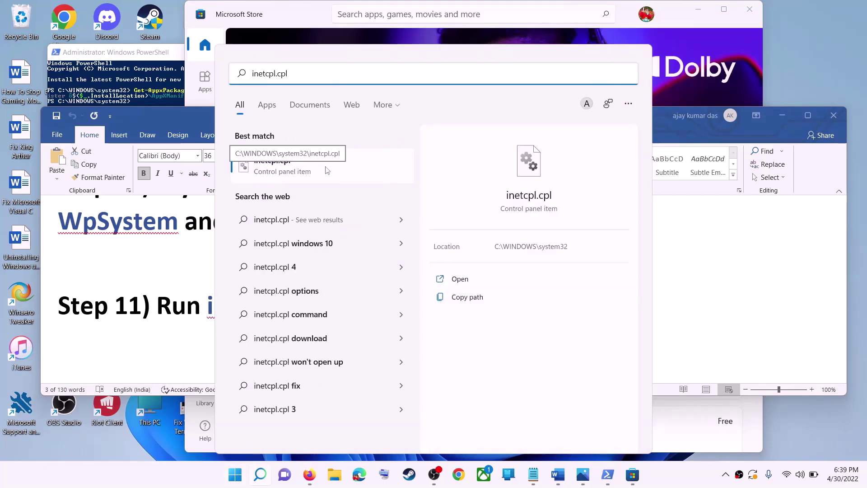
pyautogui.click(327, 170)
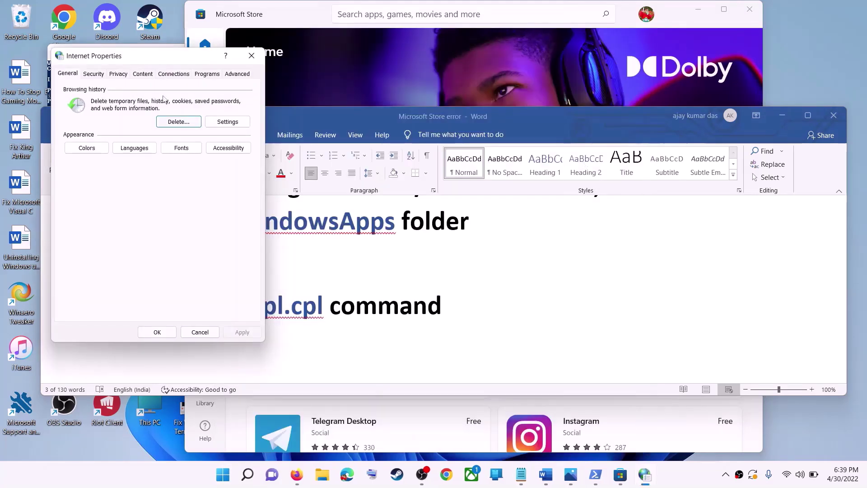
# Check the TLS 1.0 to TLS 1.3 options in the advanced internet settings and accept the dialog
pyautogui.click(482, 109)
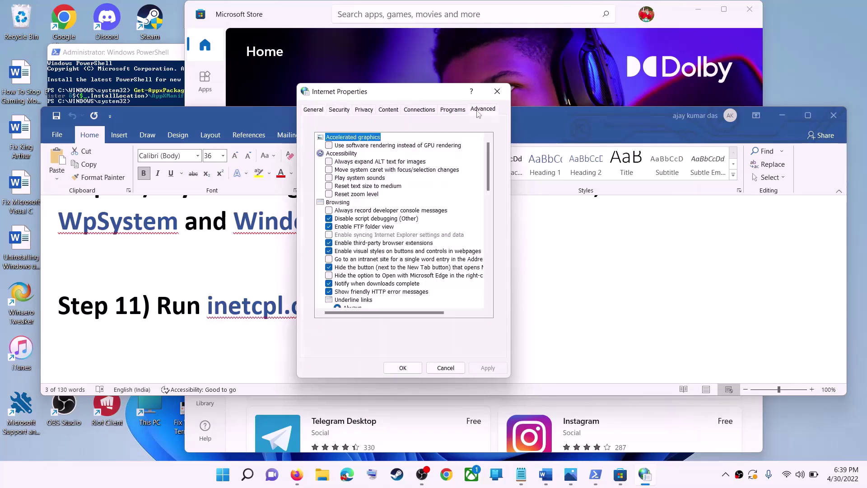
pyautogui.scroll(-15, 480, 140)
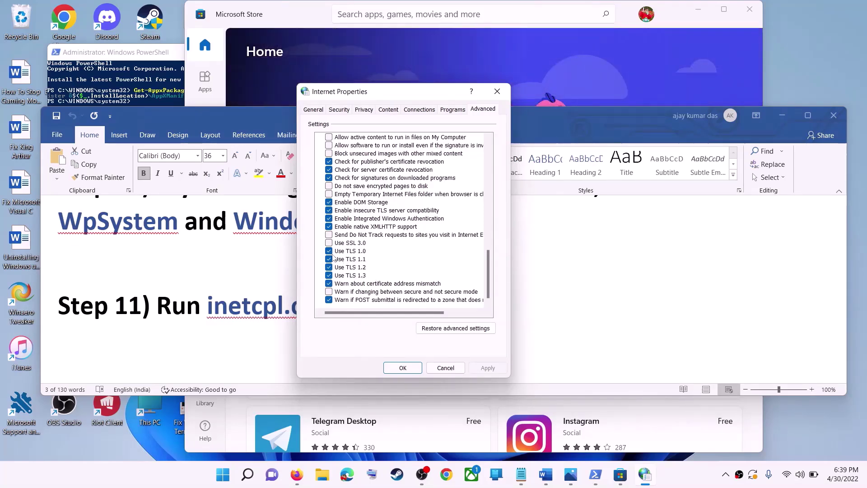
pyautogui.click(409, 368)
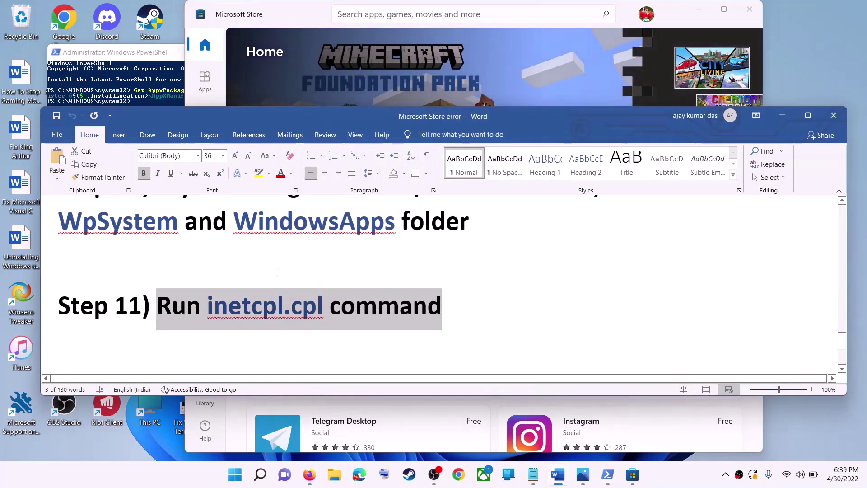
# Read the instructions for updating Windows with the media creation tool, including the Windows 10 and Windows 11 download links
pyautogui.click(279, 285)
pyautogui.scroll(-4, 278, 285)
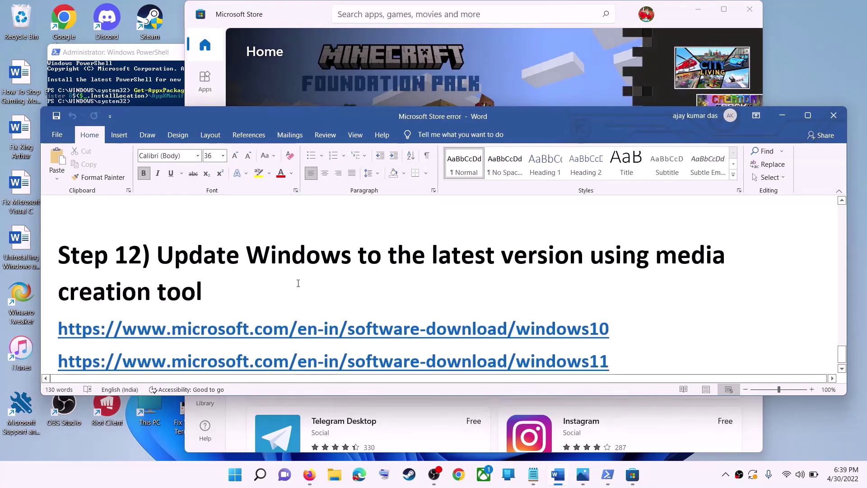
pyautogui.moveTo(166, 256); pyautogui.dragTo(599, 284)
pyautogui.click(201, 298)
pyautogui.scroll(-1, 253, 292)
pyautogui.scroll(-1, 253, 292)
pyautogui.tripleClick(627, 310)
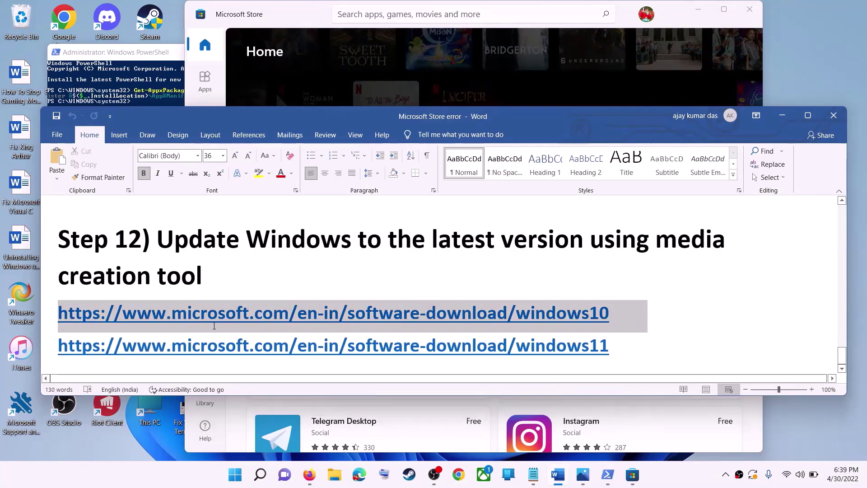
pyautogui.tripleClick(628, 346)
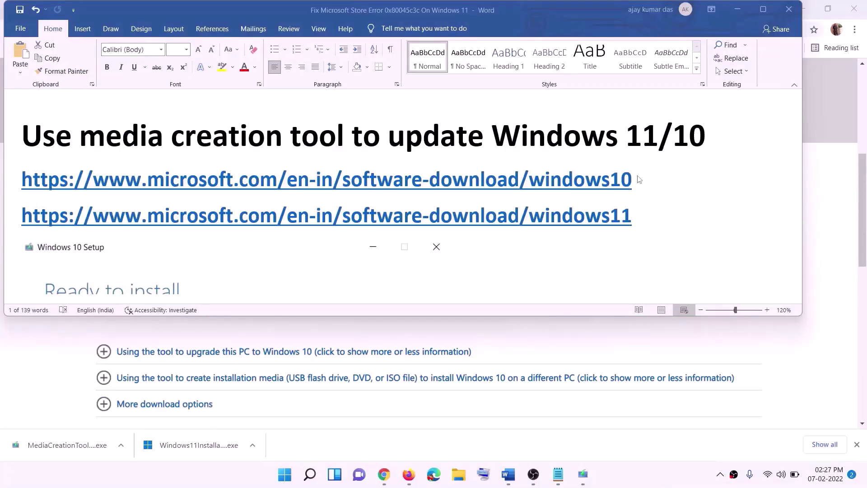
pyautogui.tripleClick(236, 176)
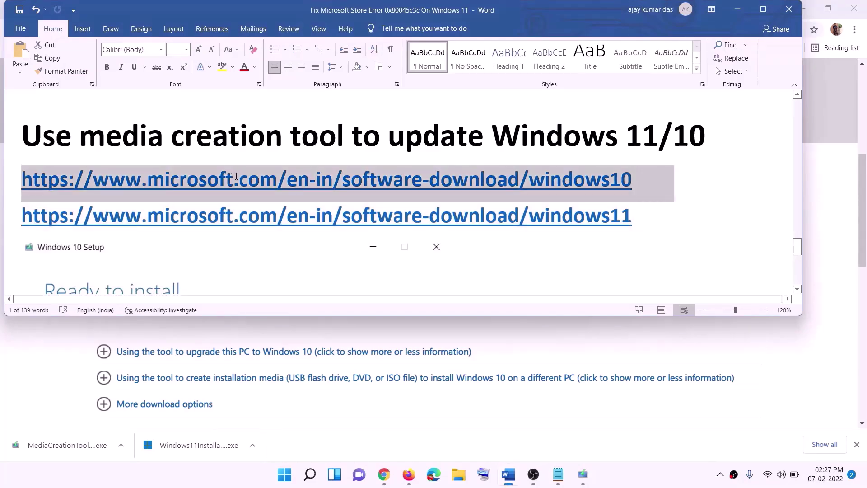
pyautogui.tripleClick(647, 218)
# Switch to the browser's Download Windows 10 page and download the media creation tool for Windows 10
pyautogui.click(739, 10)
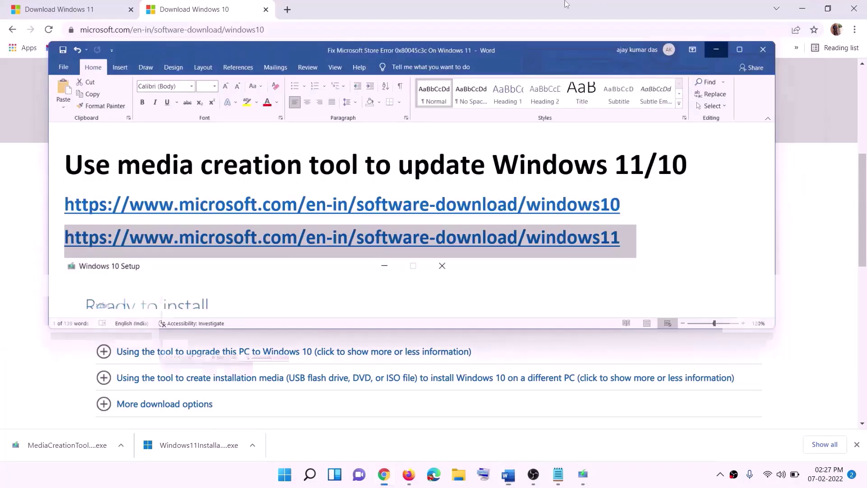
pyautogui.scroll(6, 368, 228)
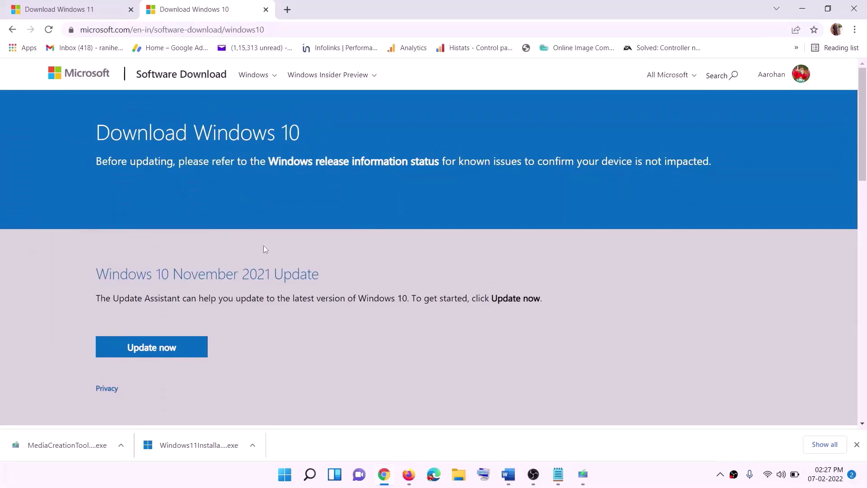
pyautogui.scroll(-5, 265, 249)
pyautogui.moveTo(103, 272); pyautogui.dragTo(193, 272)
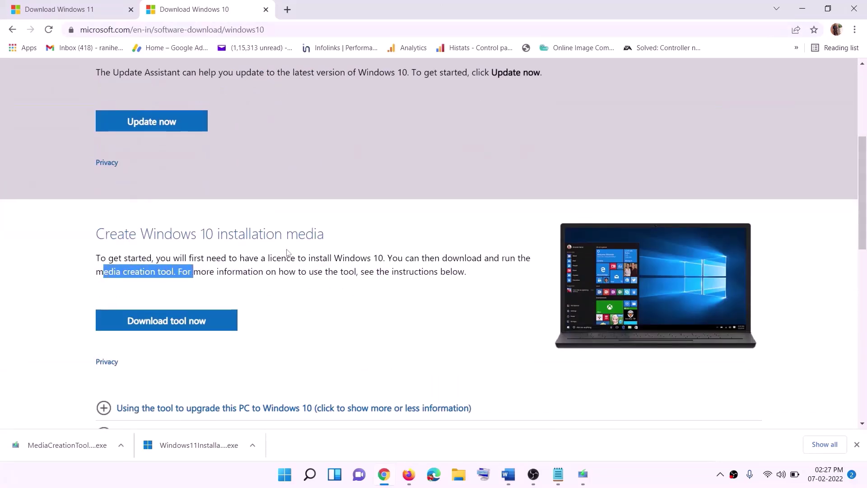
pyautogui.scroll(-2, 289, 252)
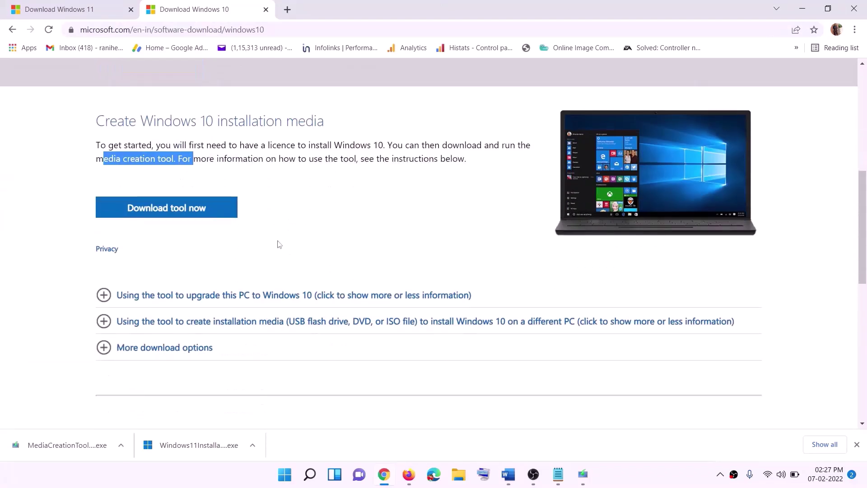
pyautogui.click(180, 216)
# Bring up Windows 10 Setup and proceed with the Upgrade this PC now option to start the Windows 10 download
pyautogui.click(591, 480)
pyautogui.click(566, 370)
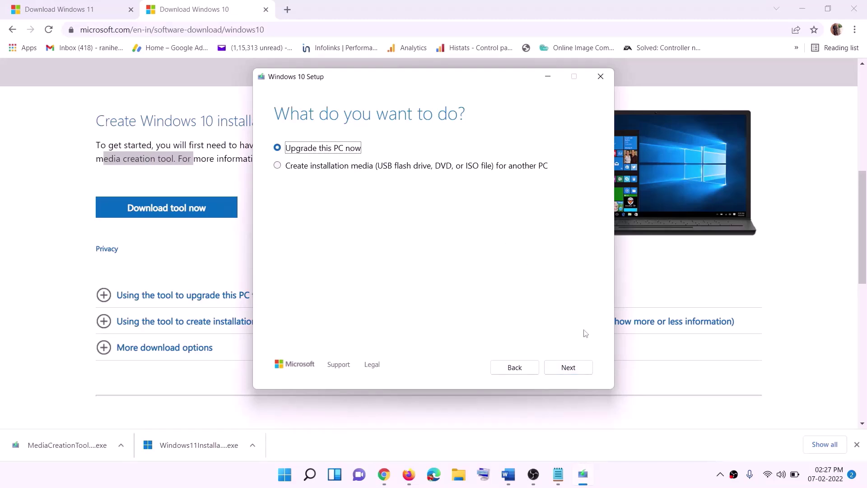
pyautogui.click(567, 368)
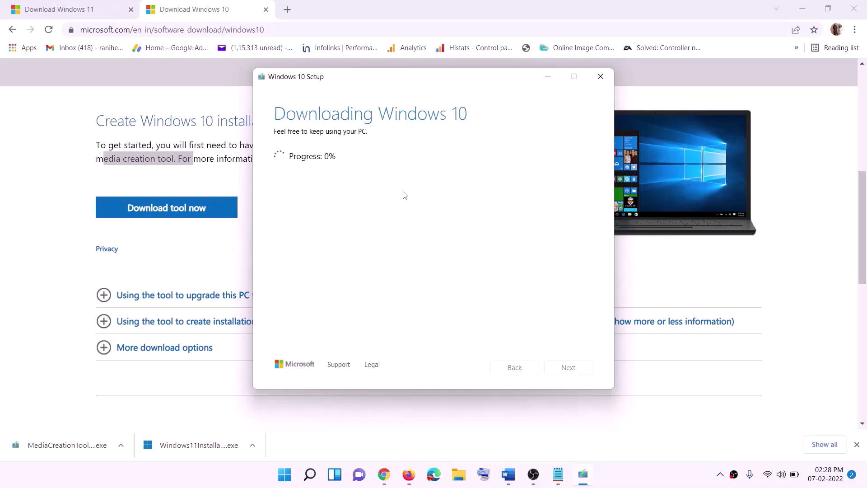
pyautogui.click(640, 484)
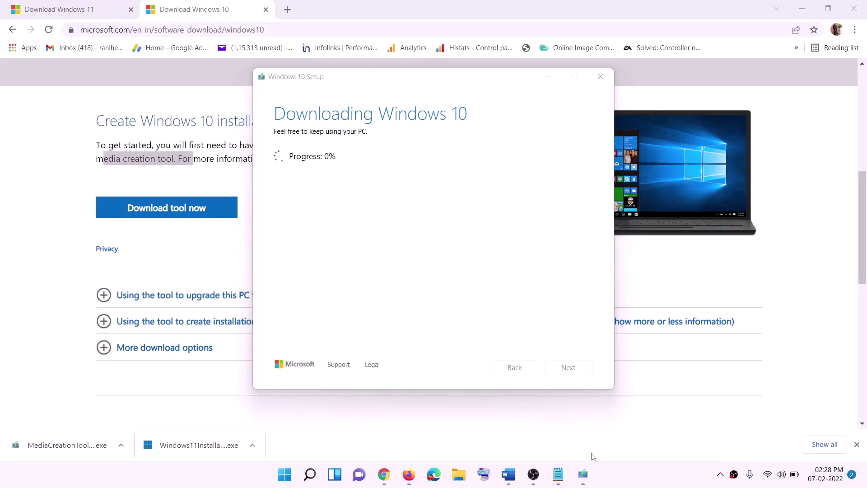
# Switch to the Word document, maximize it and examine the Windows 10 Setup screenshot of the Ready to install page
pyautogui.click(508, 474)
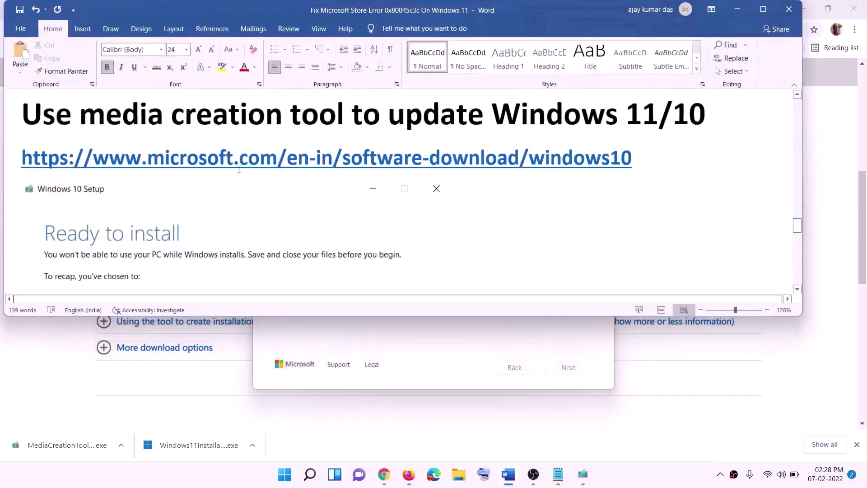
pyautogui.scroll(-1, 93, 220)
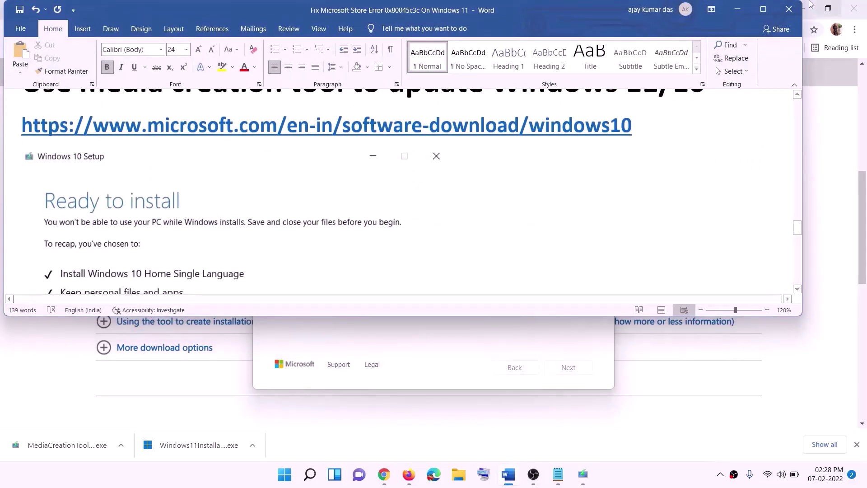
pyautogui.click(764, 10)
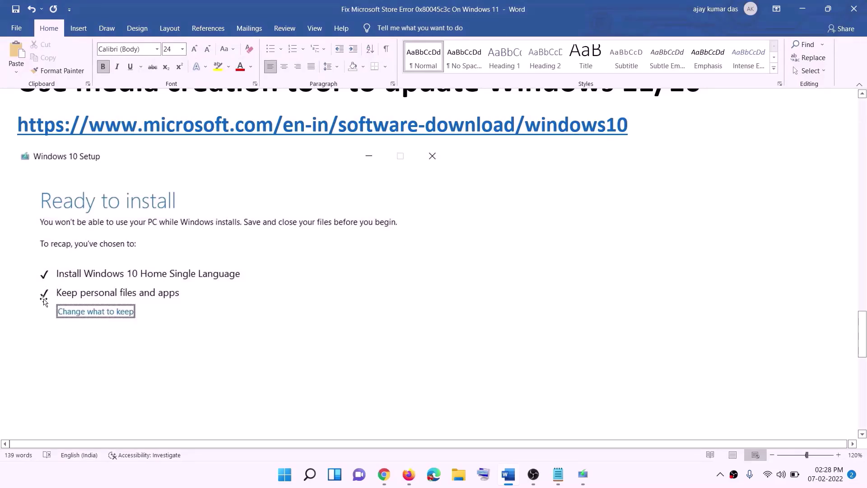
pyautogui.scroll(-3, 445, 314)
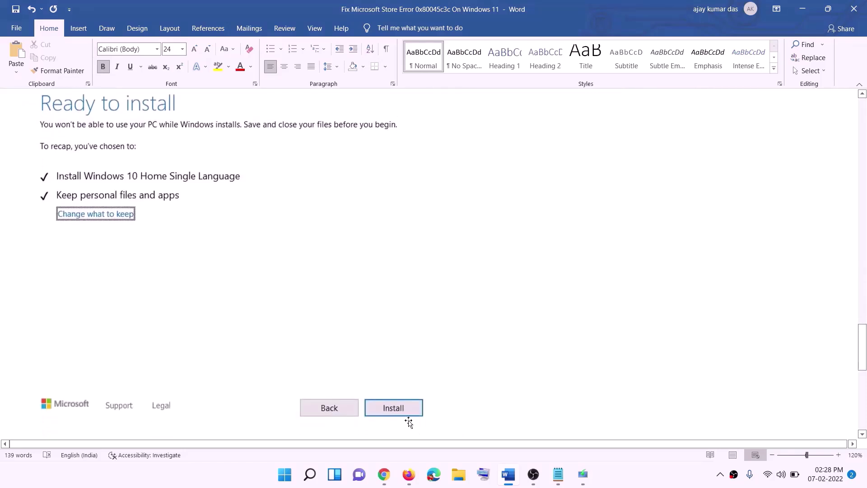
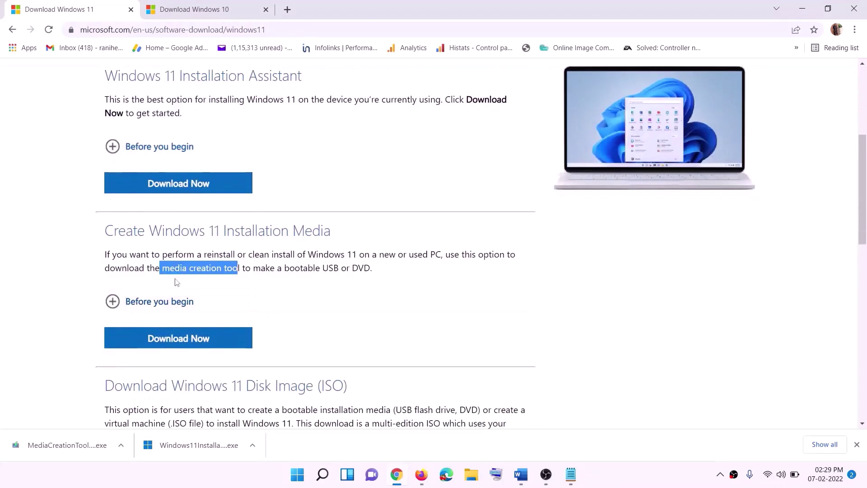
# Download the media creation tool from the Create Windows 11 Installation Media section and run the downloaded file
pyautogui.moveTo(162, 268); pyautogui.dragTo(251, 268)
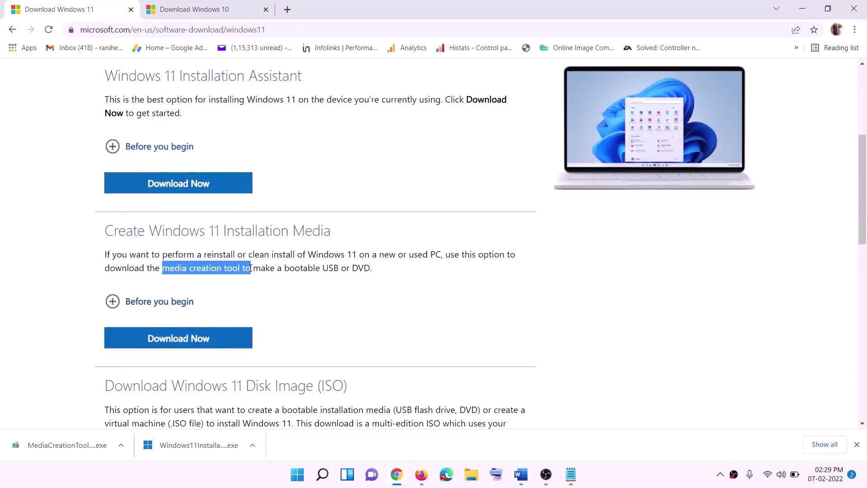
pyautogui.click(172, 345)
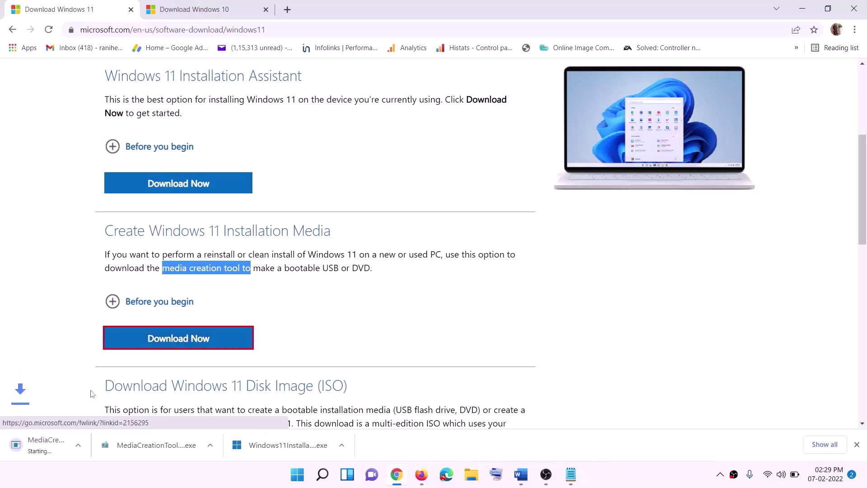
pyautogui.click(21, 447)
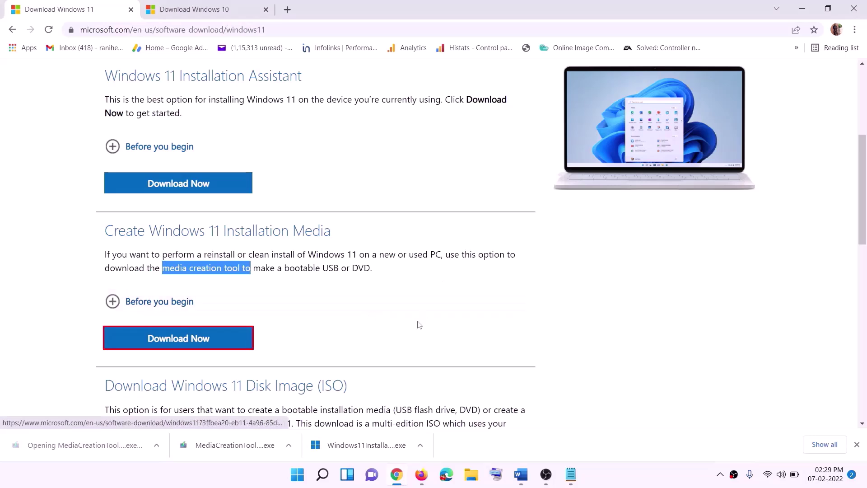
pyautogui.click(383, 335)
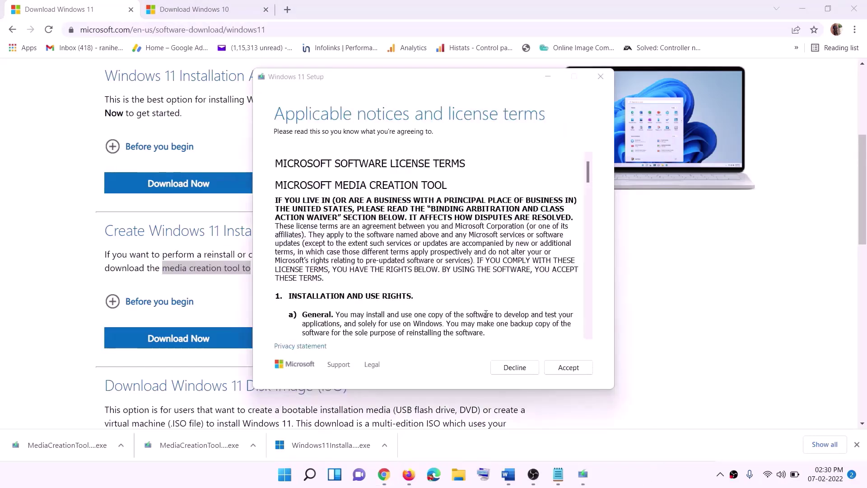
# Accept the Windows 11 Setup license terms and continue with the recommended language and edition, using ISO file as the media
pyautogui.click(568, 367)
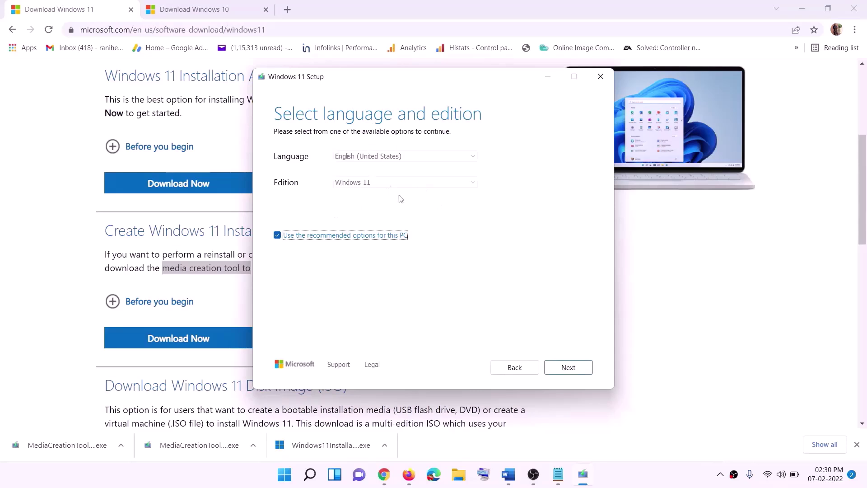
pyautogui.click(562, 367)
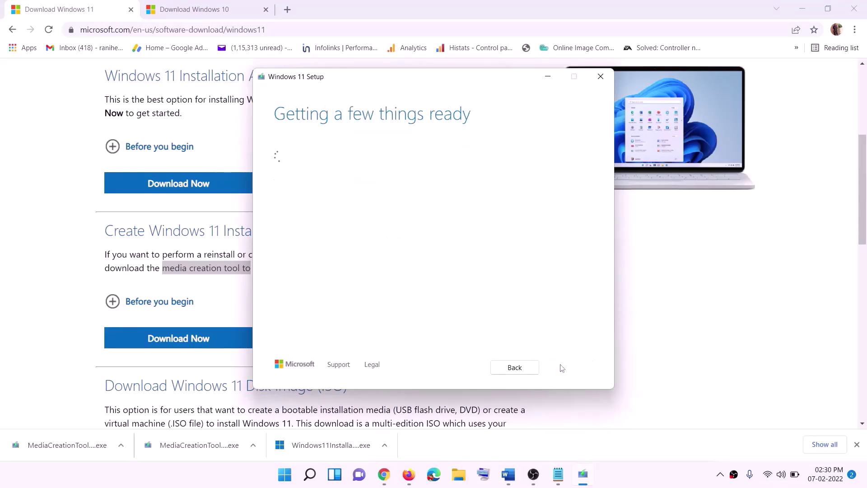
pyautogui.click(306, 196)
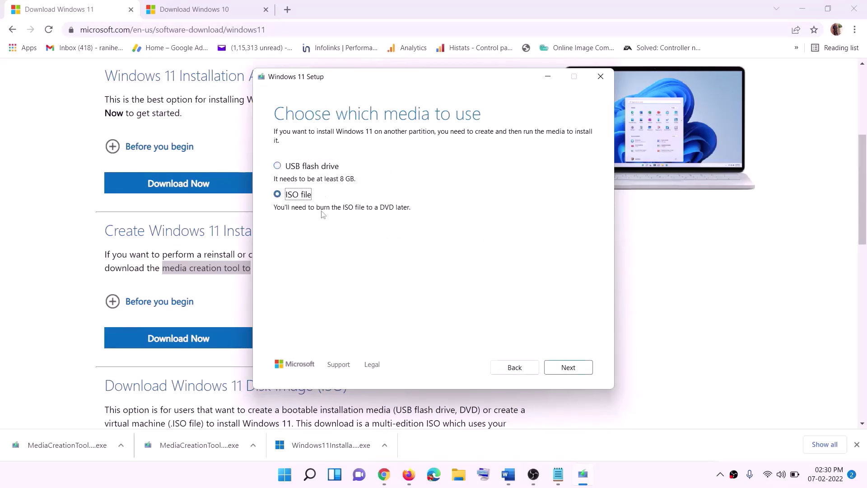
pyautogui.click(566, 366)
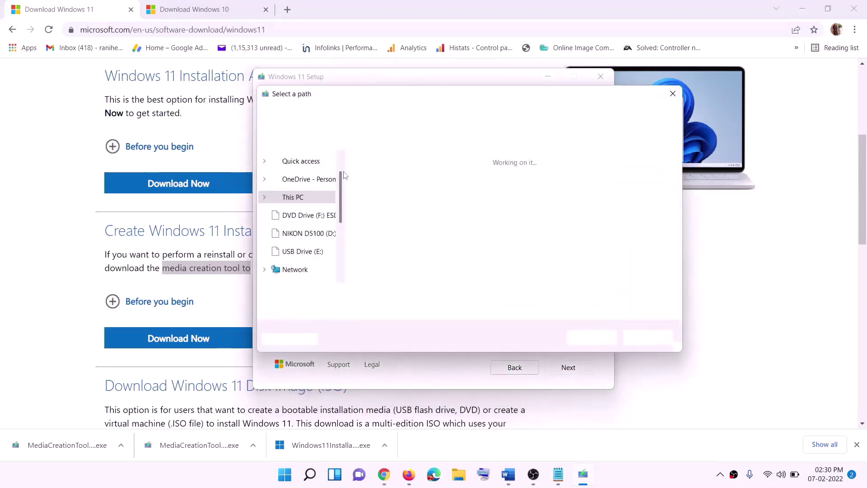
# Save the Windows 11 ISO file to the Desktop under the name Windows
pyautogui.scroll(1, 300, 228)
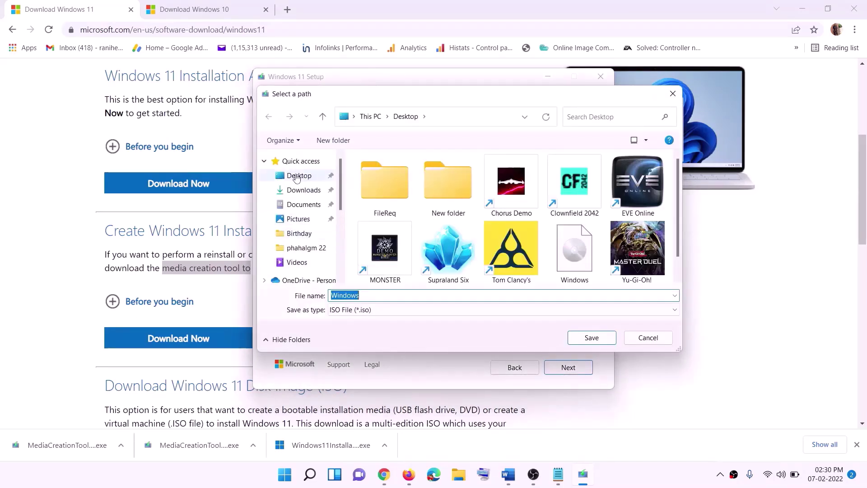
pyautogui.click(298, 177)
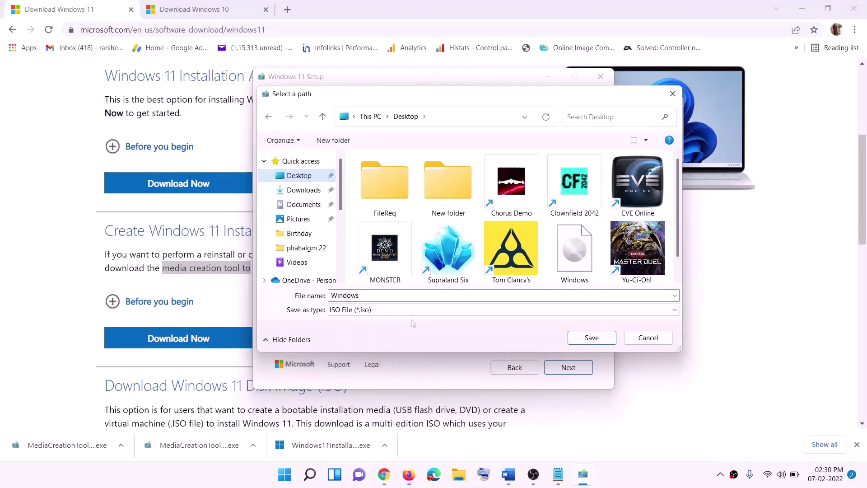
pyautogui.click(586, 337)
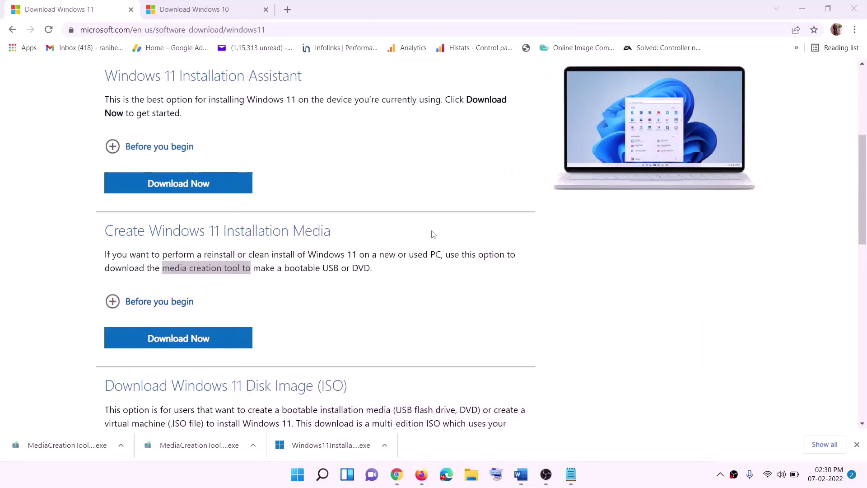
# Show the desktop, move the Windows ISO file below the other icons and open it to mount its contents
pyautogui.press('super+d')
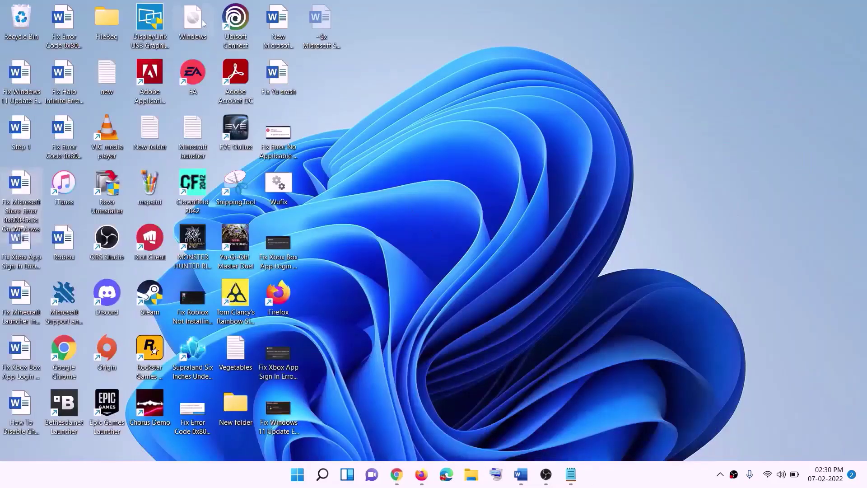
pyautogui.moveTo(202, 19); pyautogui.dragTo(346, 279)
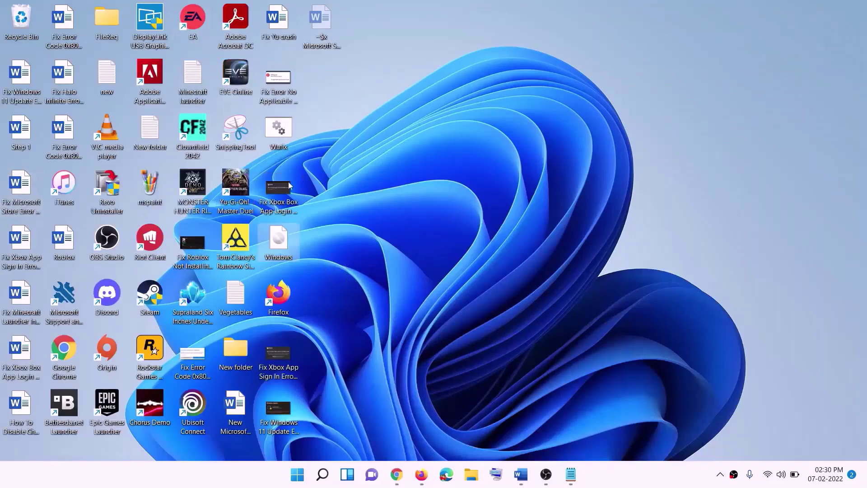
pyautogui.doubleClick(285, 250)
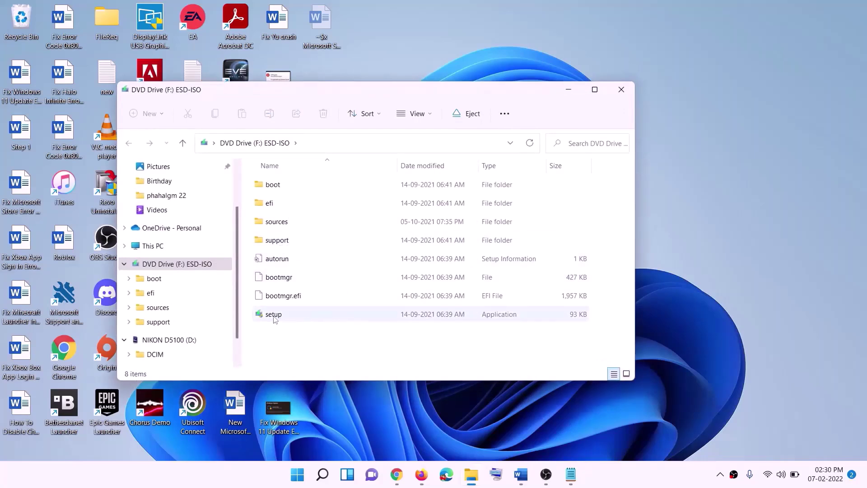
# Run the setup application from the mounted ESD-ISO drive and continue past the Install Windows 11 page
pyautogui.click(275, 318)
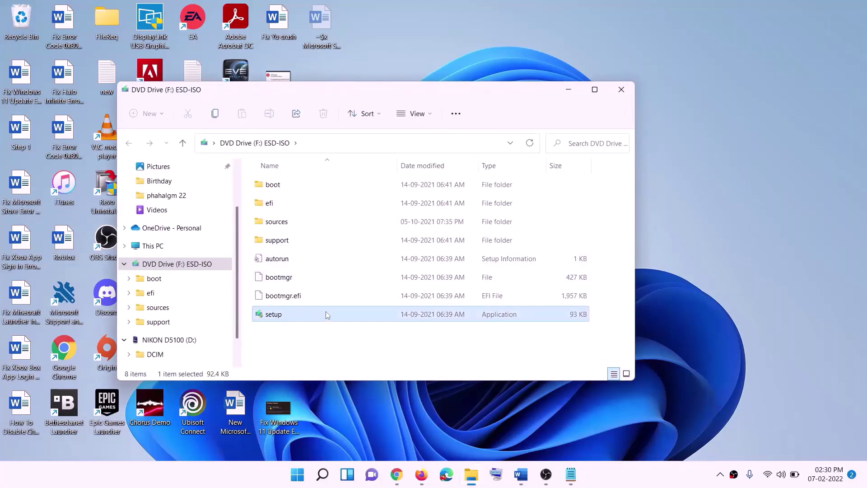
pyautogui.doubleClick(295, 313)
pyautogui.click(348, 354)
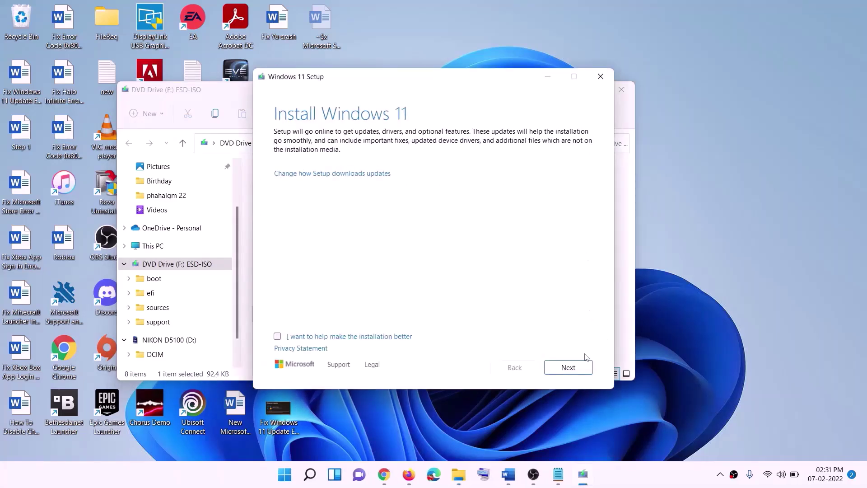
pyautogui.click(570, 367)
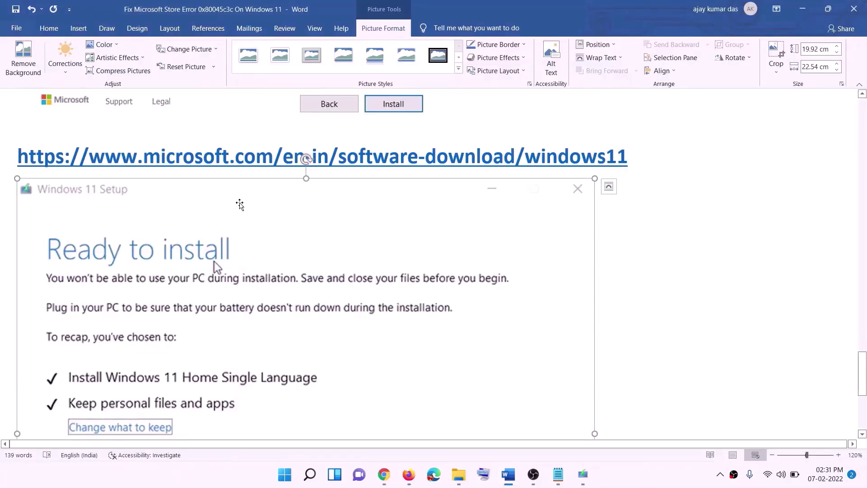
# Examine the Ready to install screenshot of Windows 11 Setup in the Word document, including the choice of what to keep
pyautogui.scroll(-3, 239, 194)
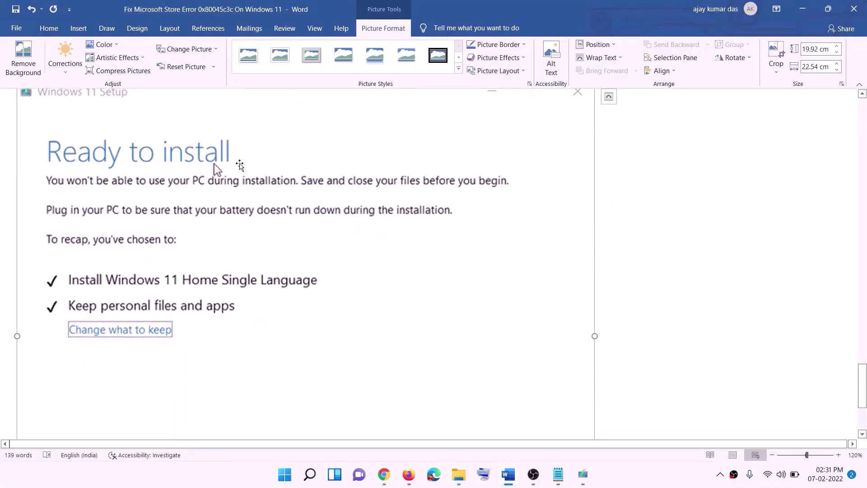
pyautogui.scroll(-1, 239, 165)
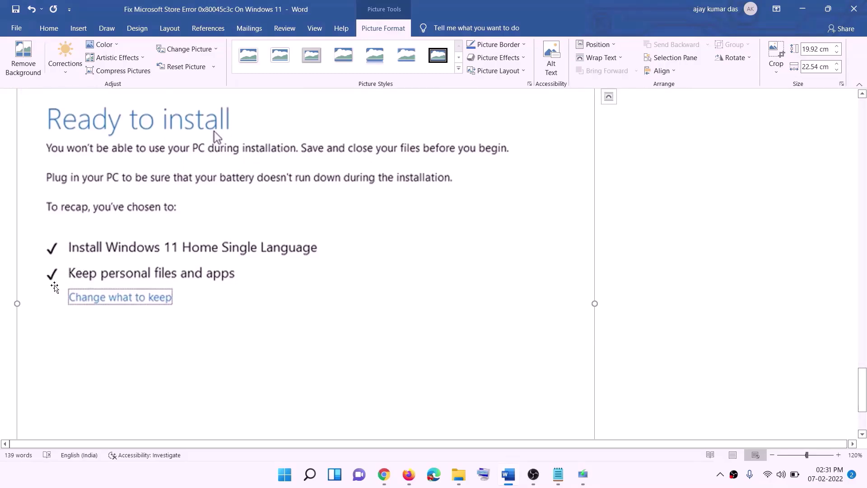
pyautogui.scroll(-3, 327, 284)
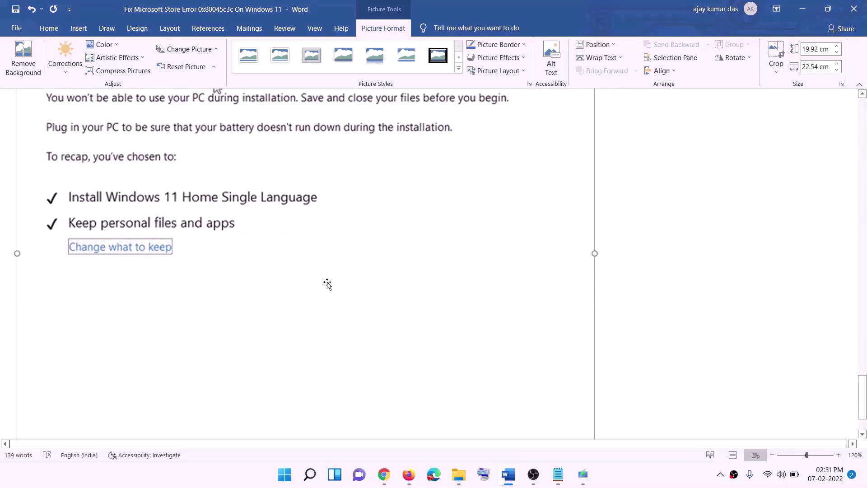
pyautogui.scroll(7, 461, 334)
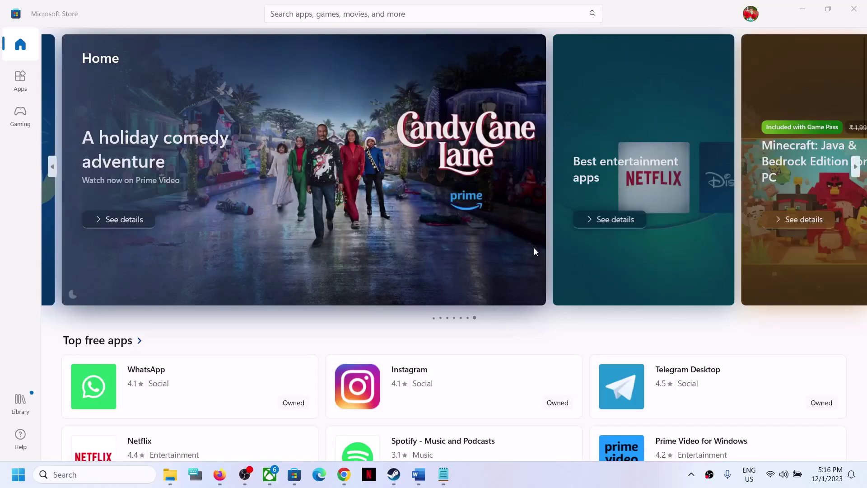
# Switch to the Word document to review the Microsoft Store error code 0x803FB005 heading, and return to Microsoft Store
pyautogui.click(418, 475)
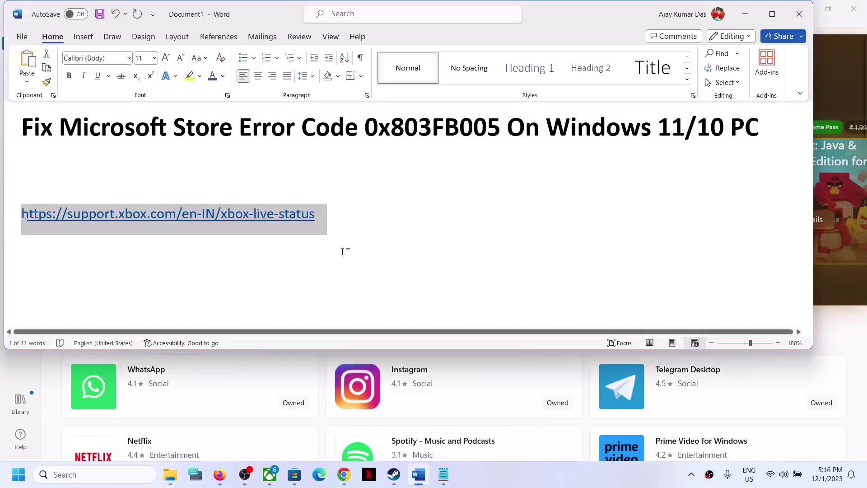
pyautogui.doubleClick(366, 126)
pyautogui.hotkey('alt', 'Tab')
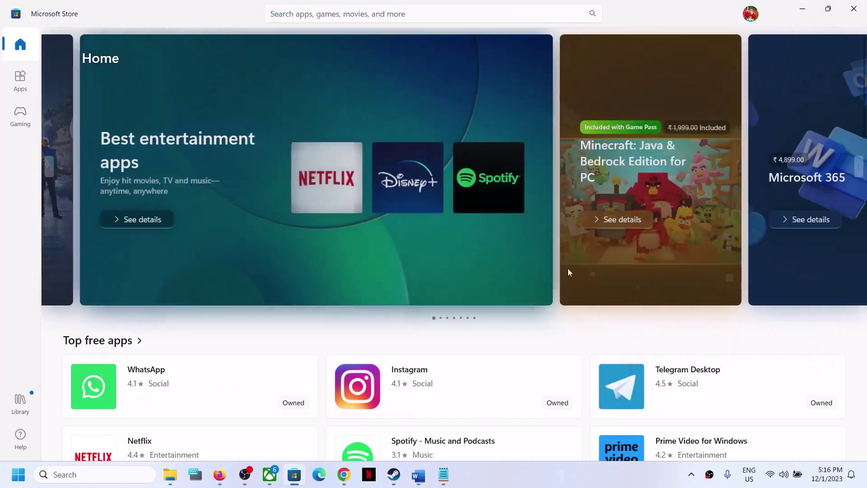